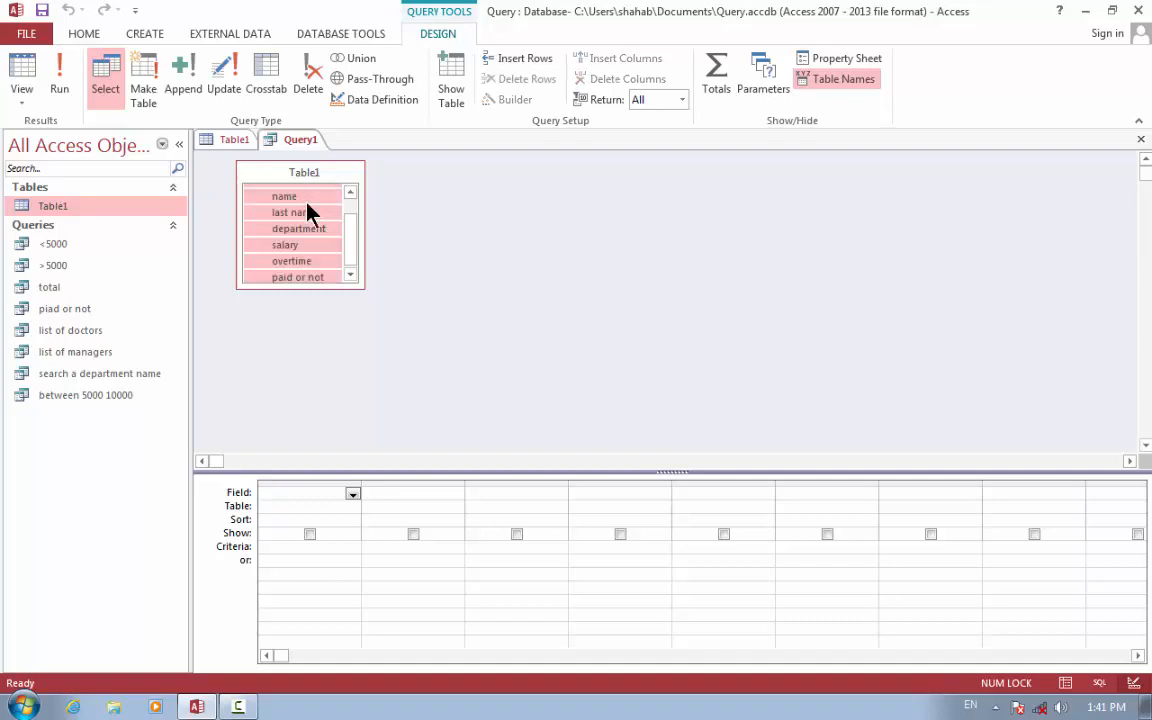
- Add all Table1 fields to the query design grid and hide the table names row
{"action": "left_click_drag", "start_coordinate": [309, 213], "coordinate": [335, 545]}
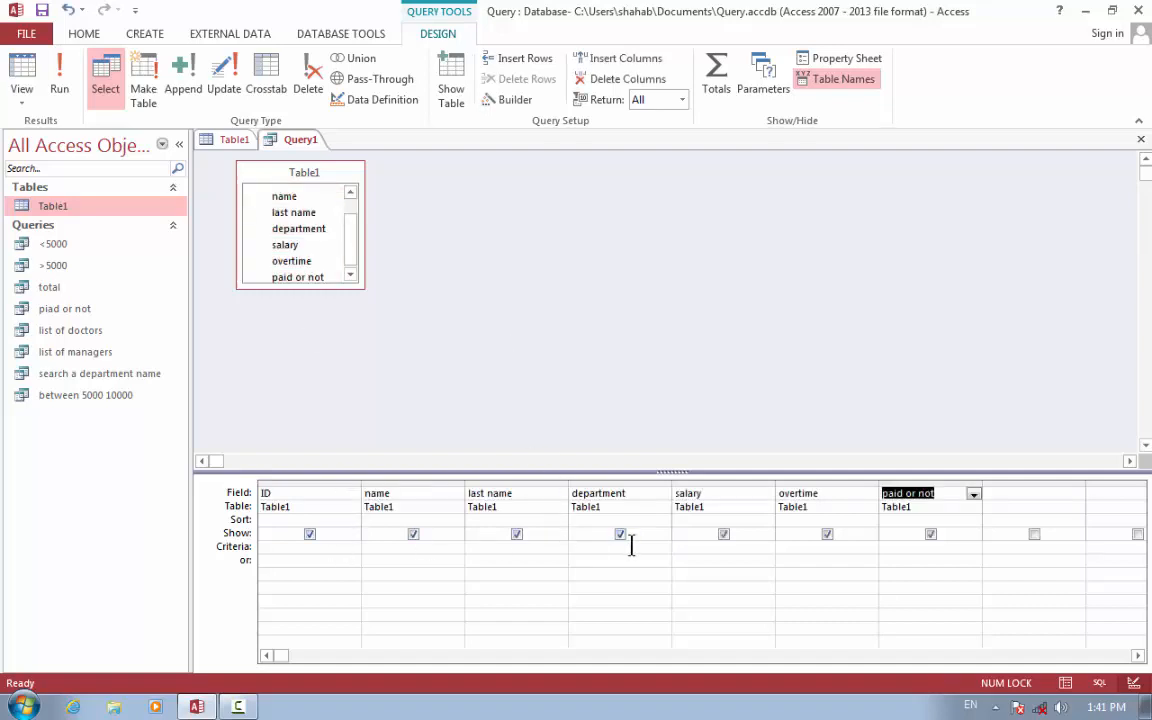
{"action": "left_click", "coordinate": [844, 84]}
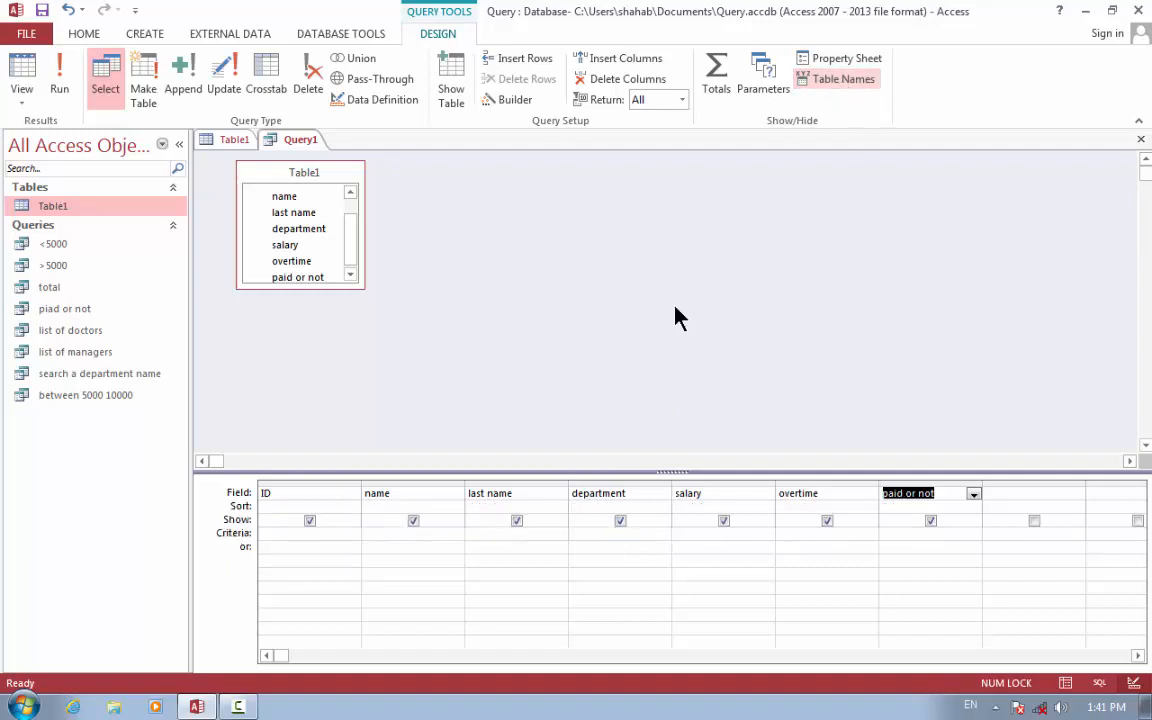
- Set the name field's criterion to [type a name to find] and close the query, choosing to save its design
{"action": "left_click", "coordinate": [403, 536]}
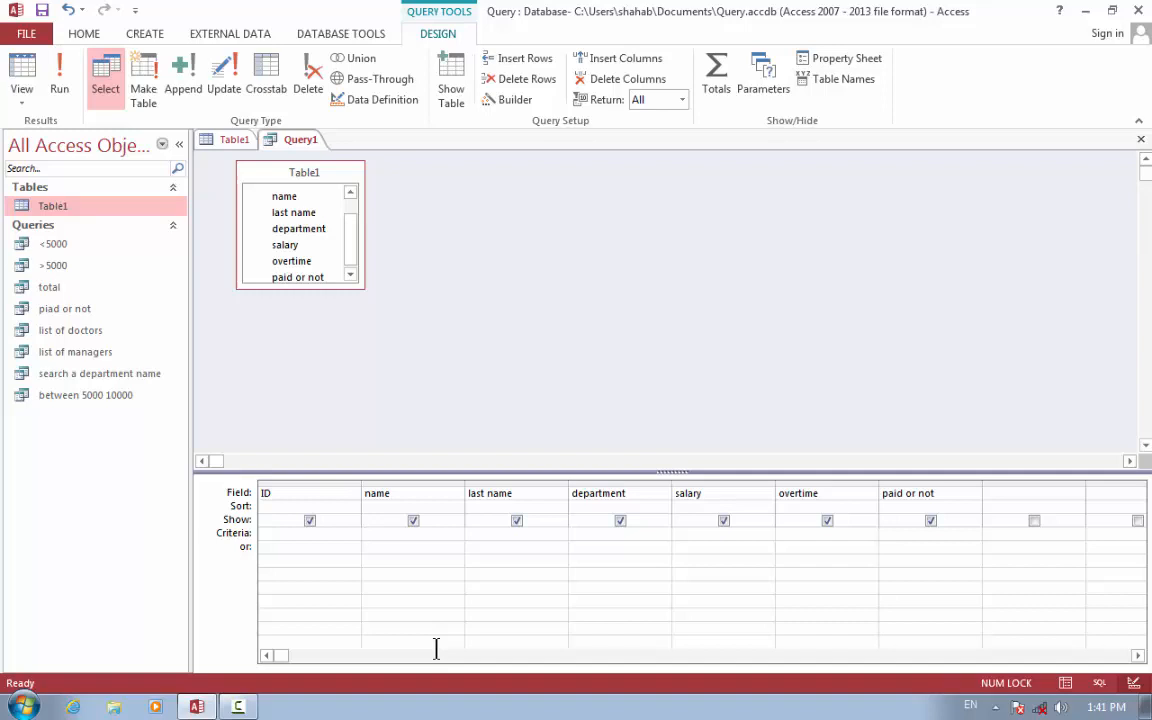
{"action": "type", "text": "[type a name to find]"}
{"action": "key", "text": "ctrl+w"}
{"action": "key", "text": "Return"}
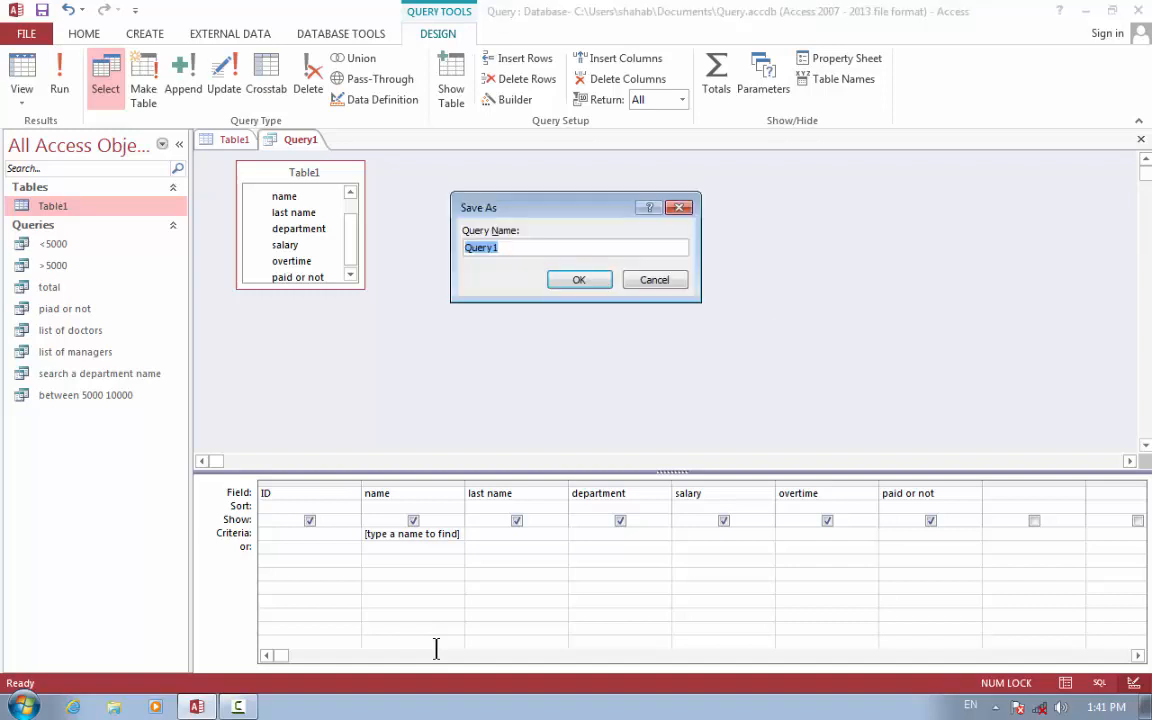
- Save the query under the name "search a naem"
{"action": "type", "text": "search an"}
{"action": "key", "text": "BackSpace"}
{"action": "type", "text": "anme"}
{"action": "key", "text": "BackSpace"}
{"action": "key", "text": "BackSpace"}
{"action": "key", "text": "BackSpace"}
{"action": "key", "text": "BackSpace"}
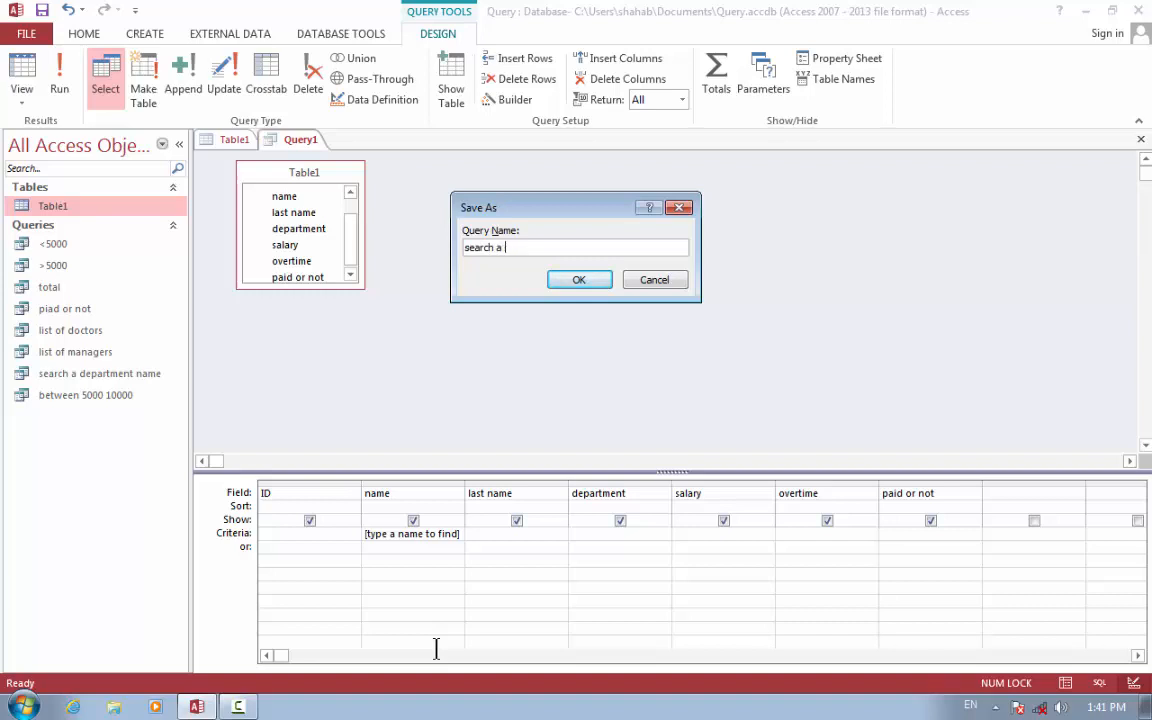
{"action": "type", "text": "nam"}
{"action": "key", "text": "BackSpace"}
{"action": "type", "text": "elm"}
{"action": "key", "text": "Return"}
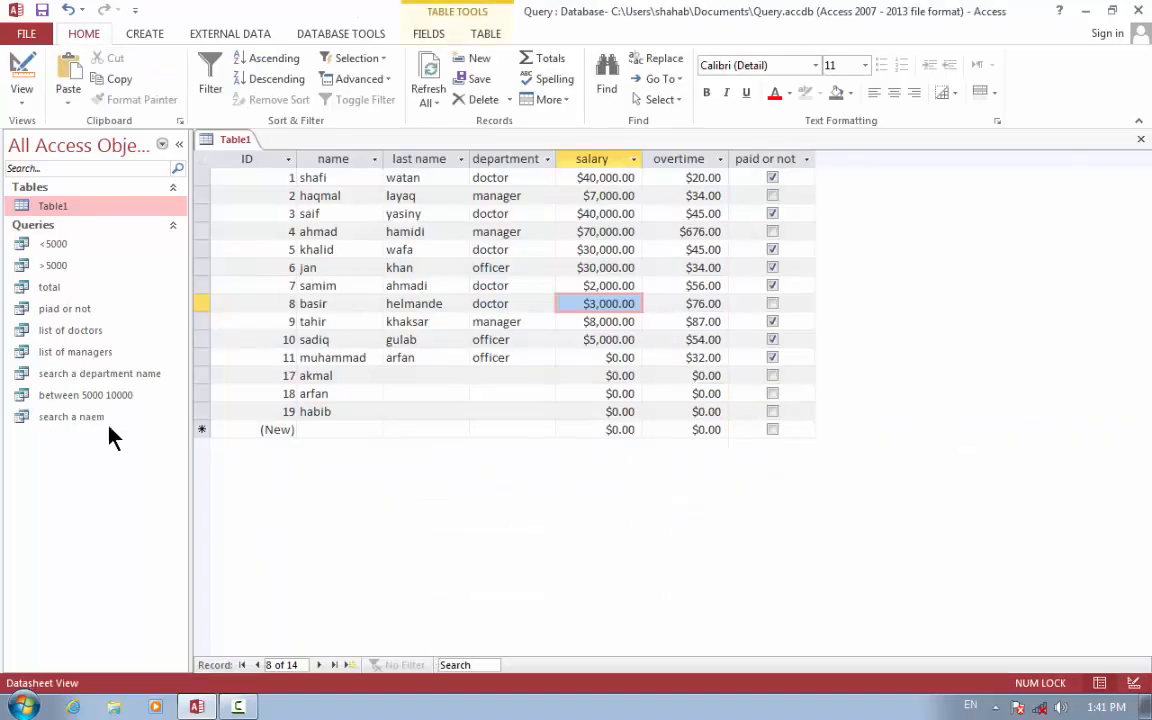
- Run the "search a naem" query with the first name from record 8 and close its results
{"action": "double_click", "coordinate": [65, 421]}
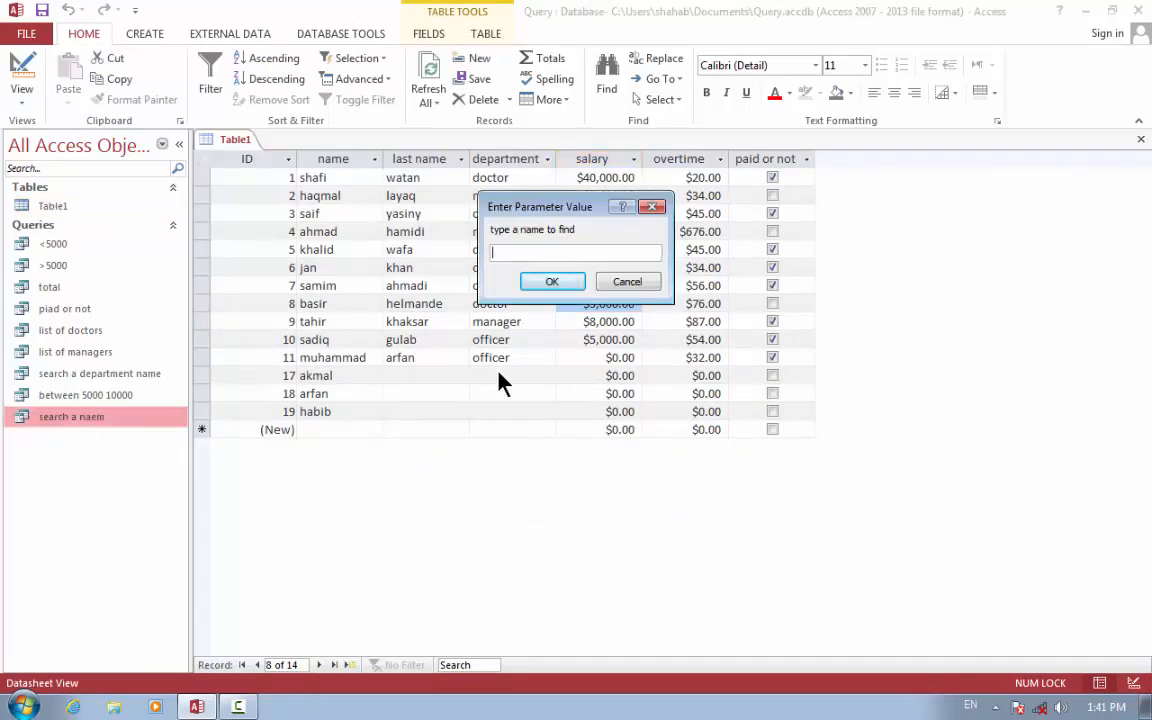
{"action": "type", "text": "basir"}
{"action": "key", "text": "Return"}
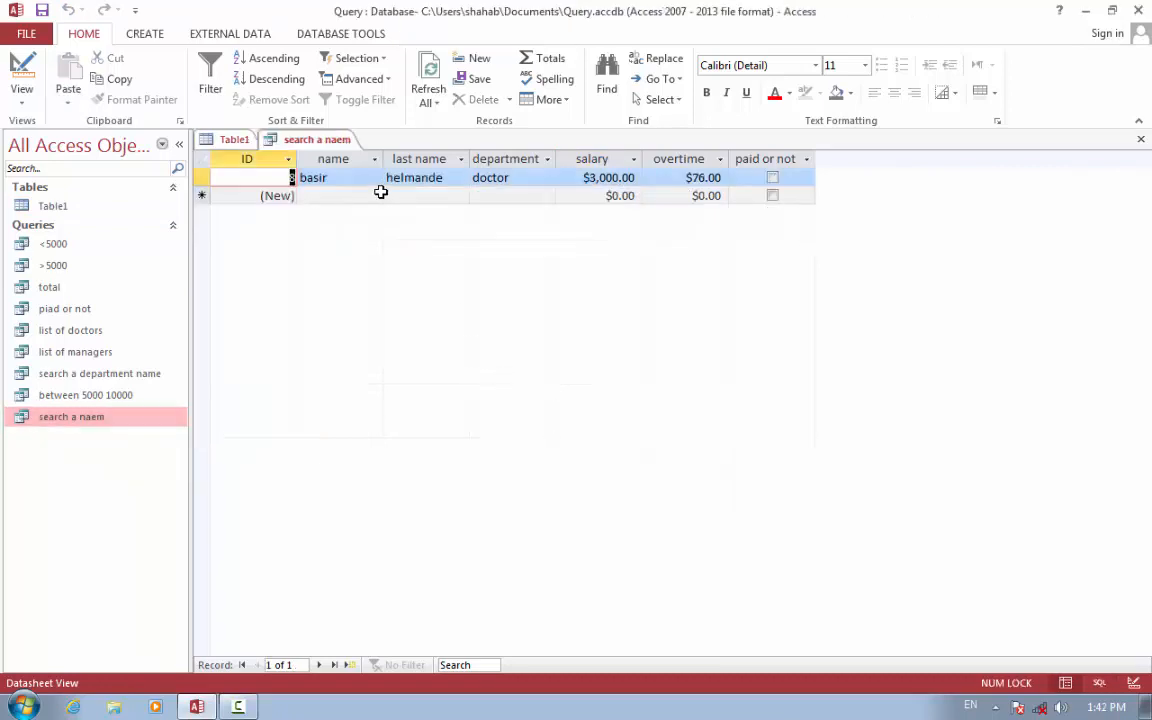
{"action": "key", "text": "ctrl+w"}
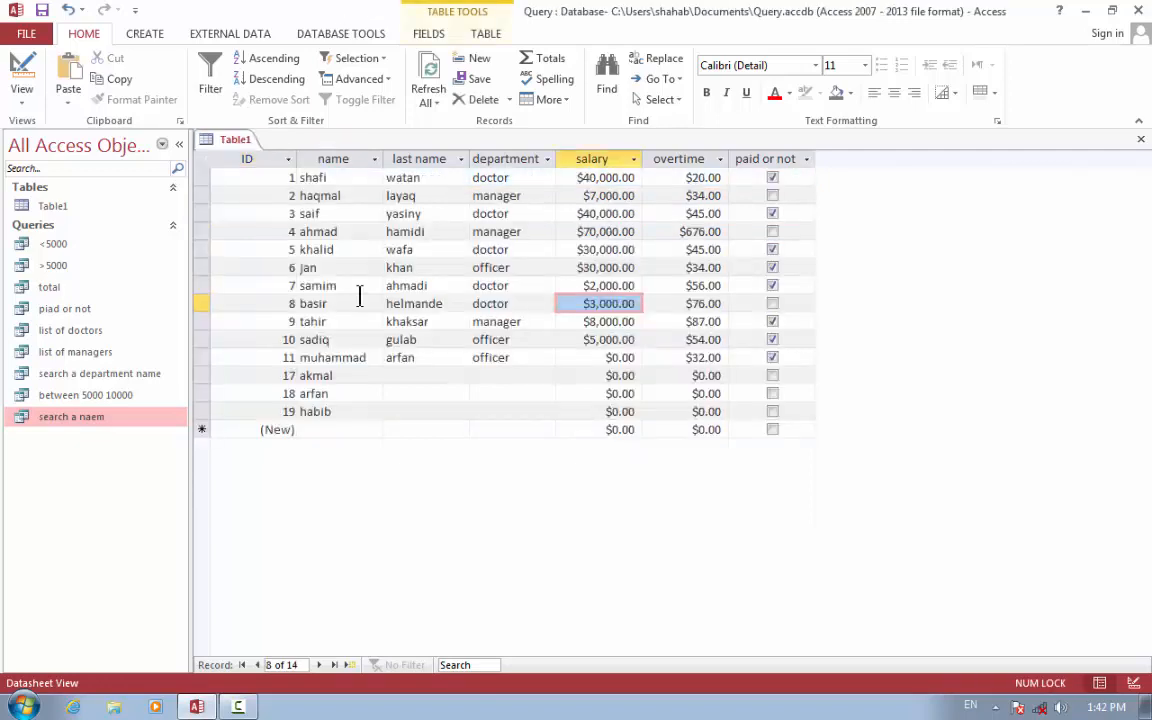
- Run the "search a naem" query with the first name from record 3 and close its results
{"action": "double_click", "coordinate": [130, 419]}
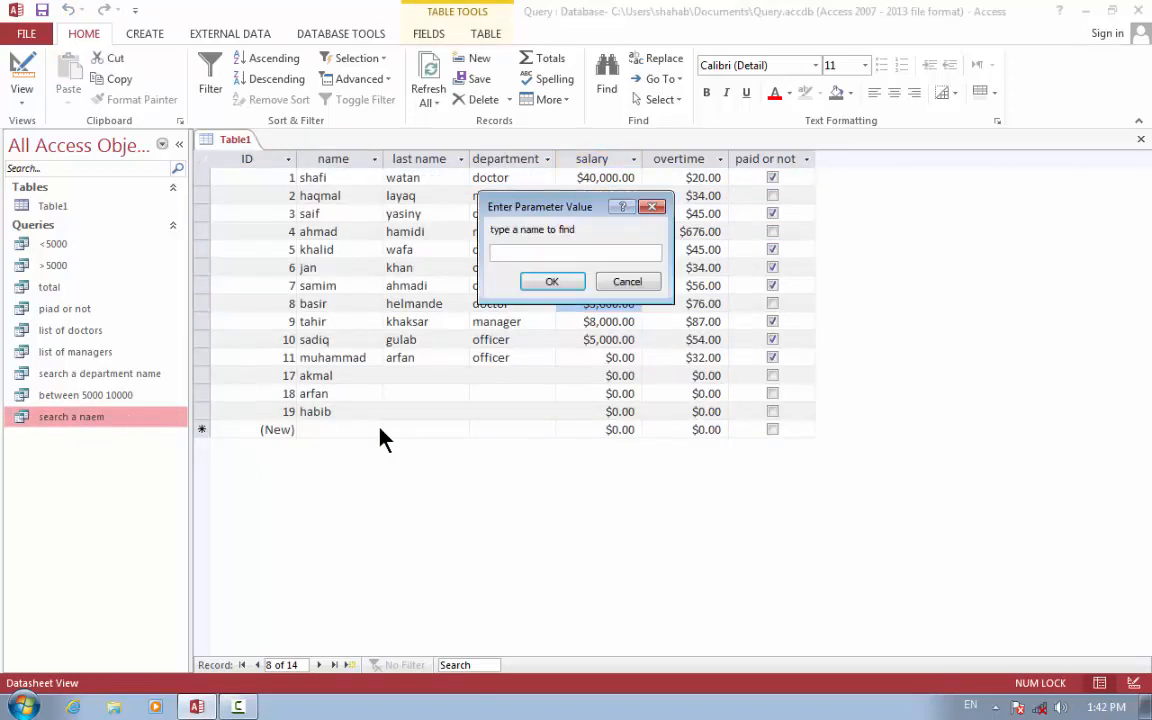
{"action": "type", "text": "saif"}
{"action": "key", "text": "Return"}
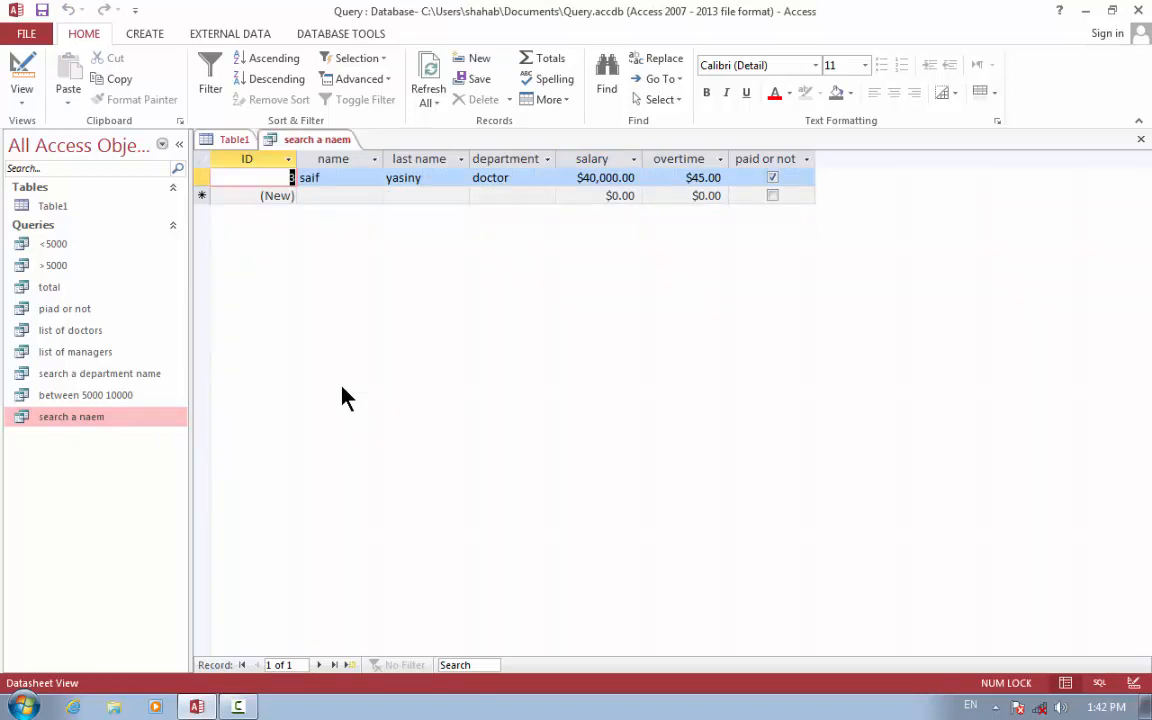
{"action": "key", "text": "ctrl+w"}
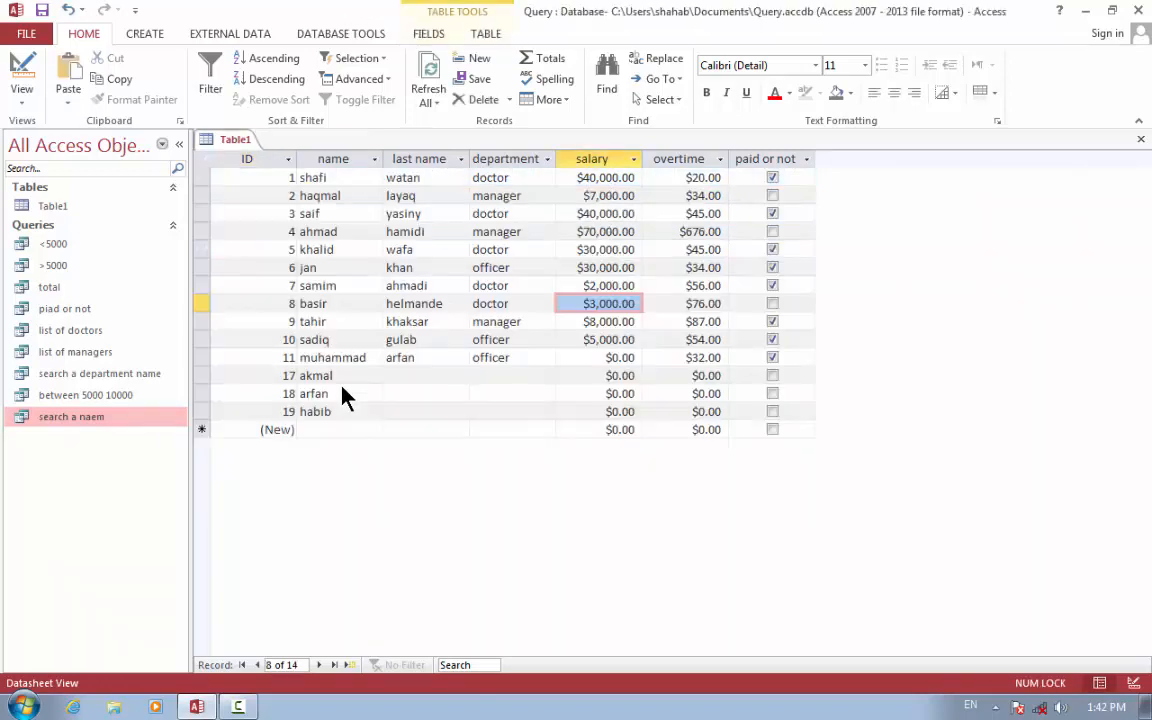
- Create a new design-view query on Table1 and add all of the table's fields to the grid
{"action": "left_click", "coordinate": [145, 34]}
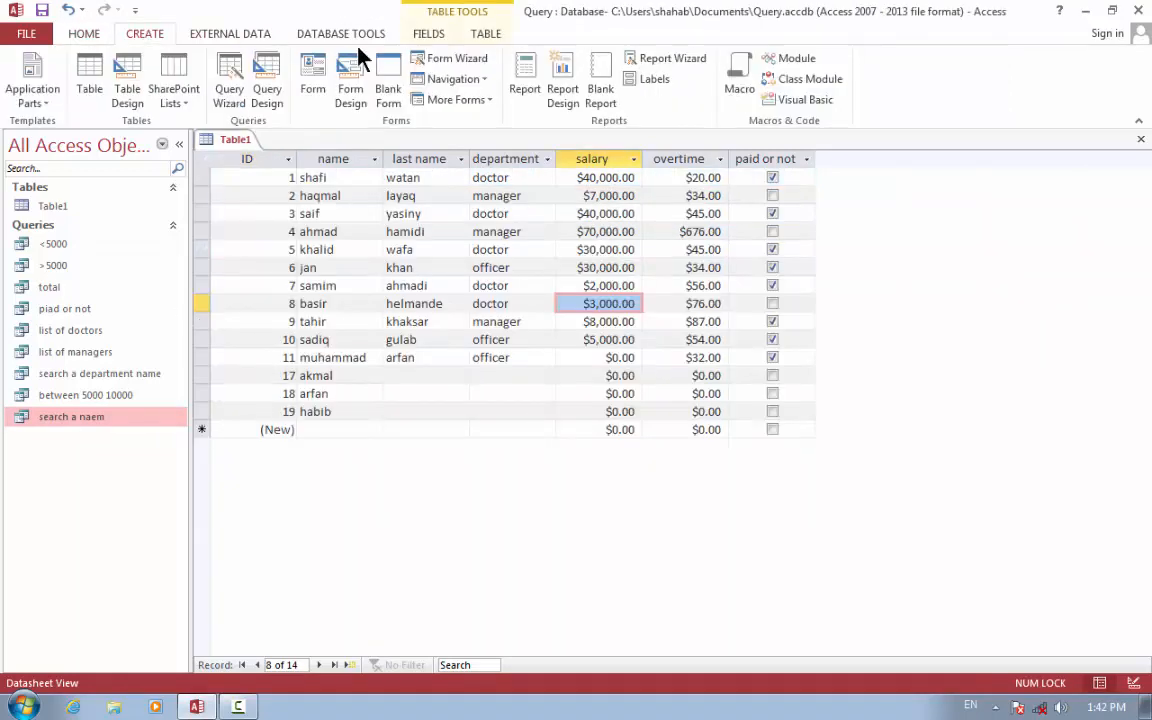
{"action": "left_click", "coordinate": [266, 88]}
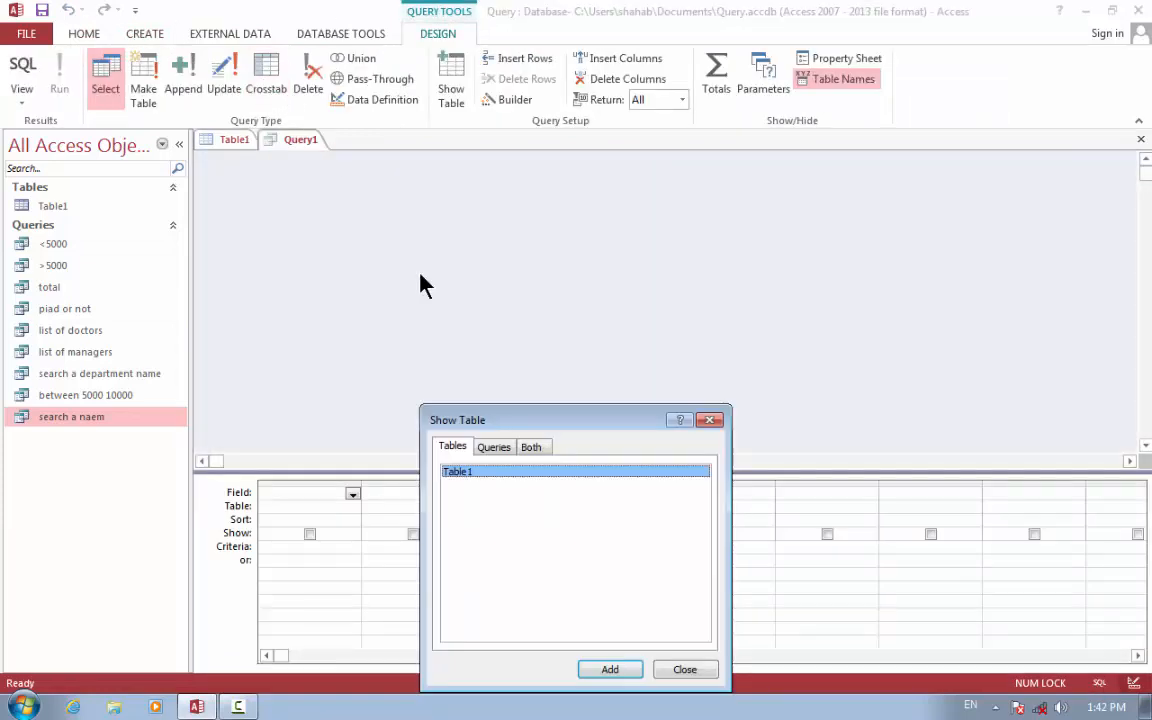
{"action": "left_click", "coordinate": [612, 670]}
{"action": "left_click", "coordinate": [684, 670]}
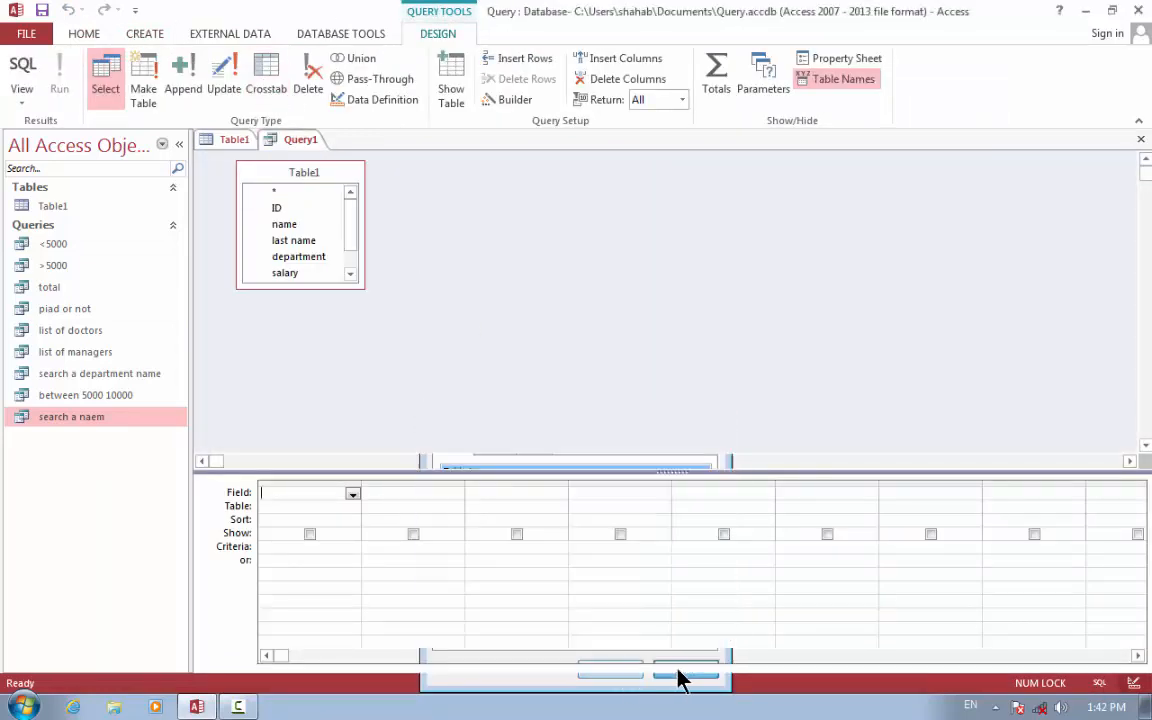
{"action": "double_click", "coordinate": [311, 172]}
{"action": "left_click_drag", "start_coordinate": [305, 200], "coordinate": [330, 540]}
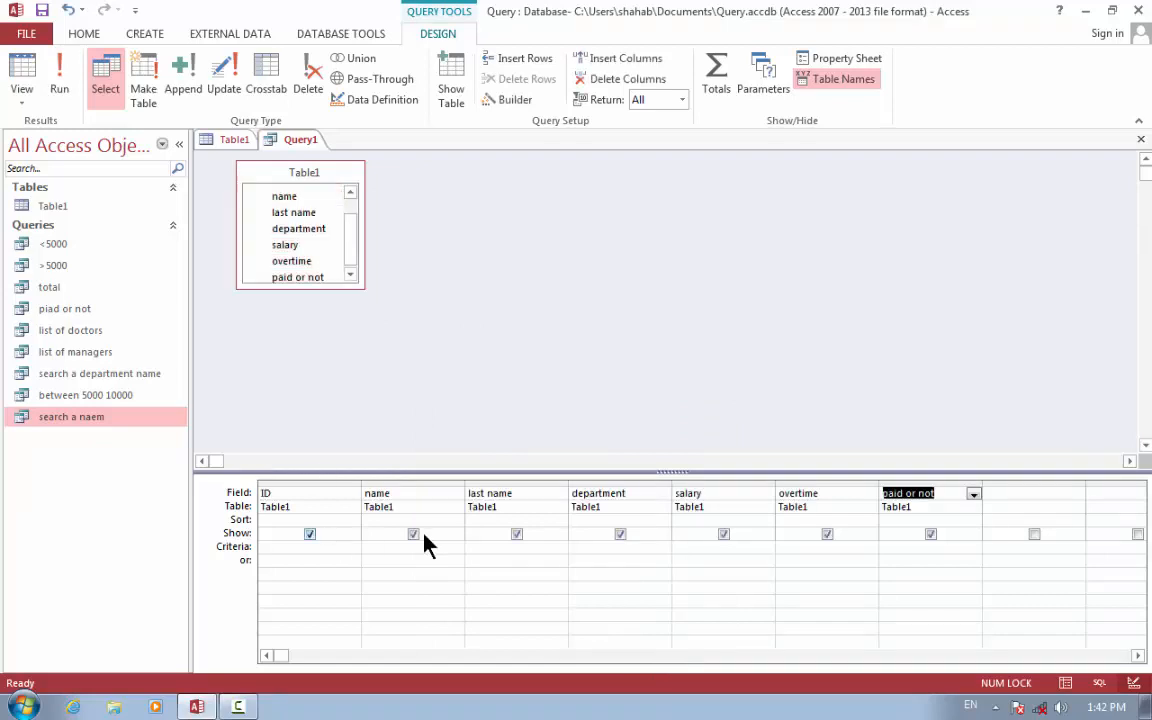
- Set the last name field's criterion to [type a last name to find]
{"action": "left_click", "coordinate": [513, 545]}
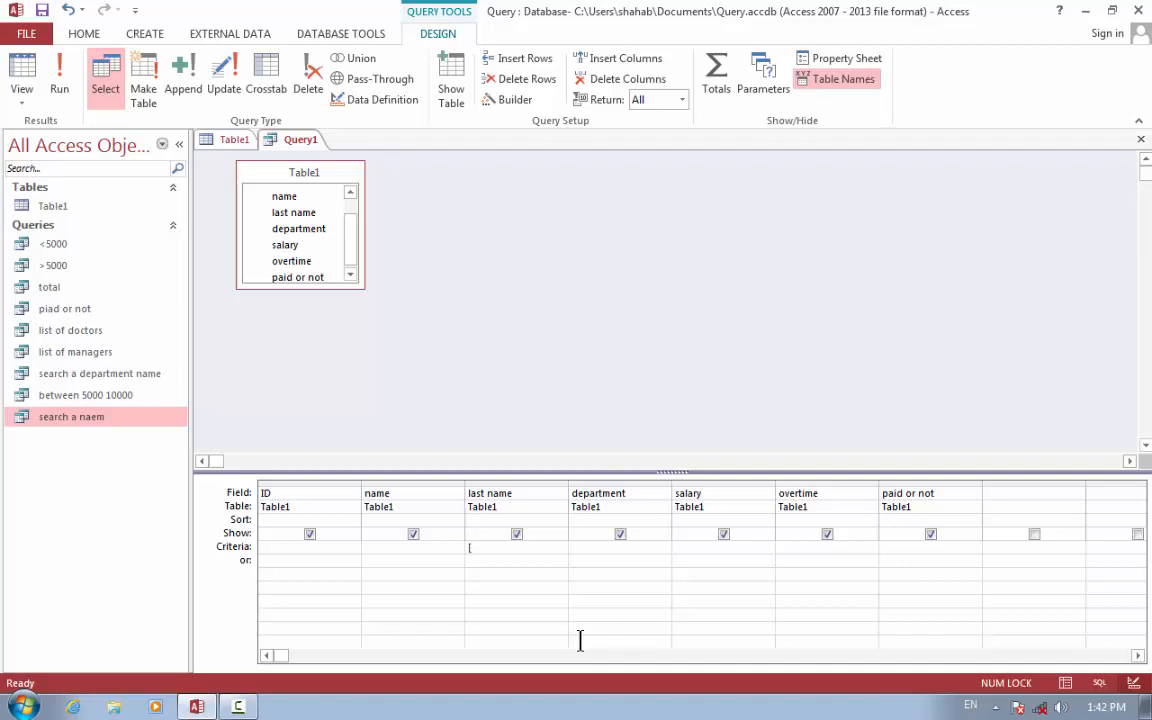
{"action": "type", "text": "[type "}
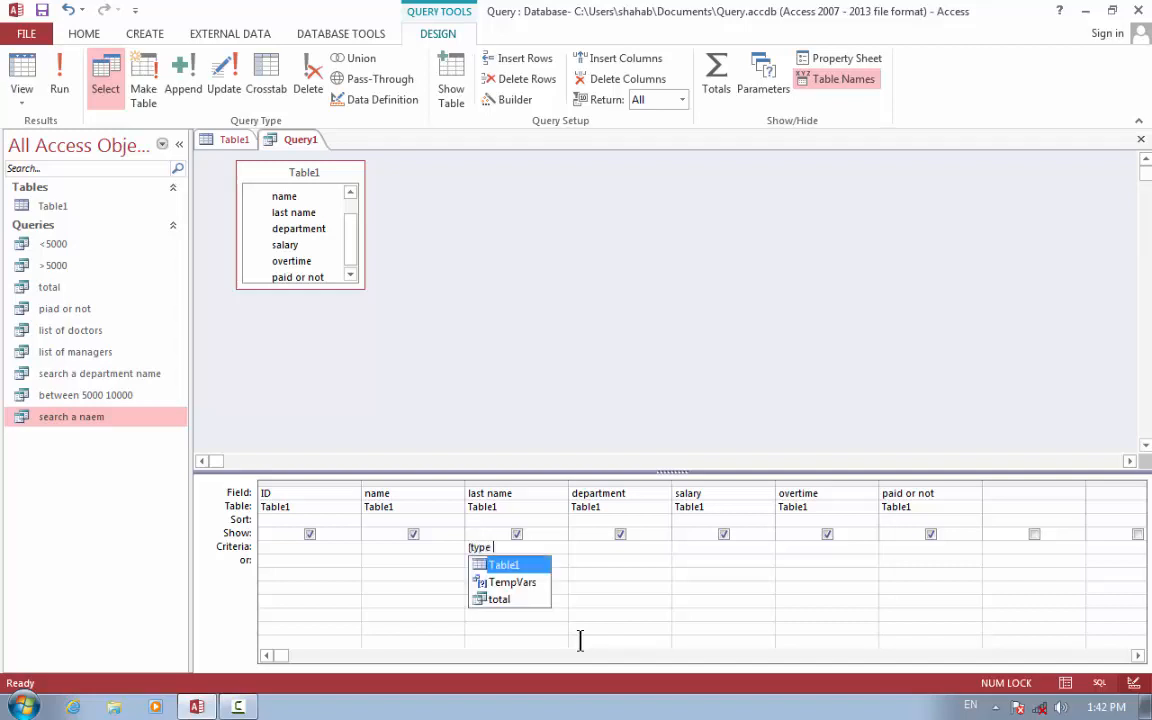
{"action": "type", "text": "a last anme"}
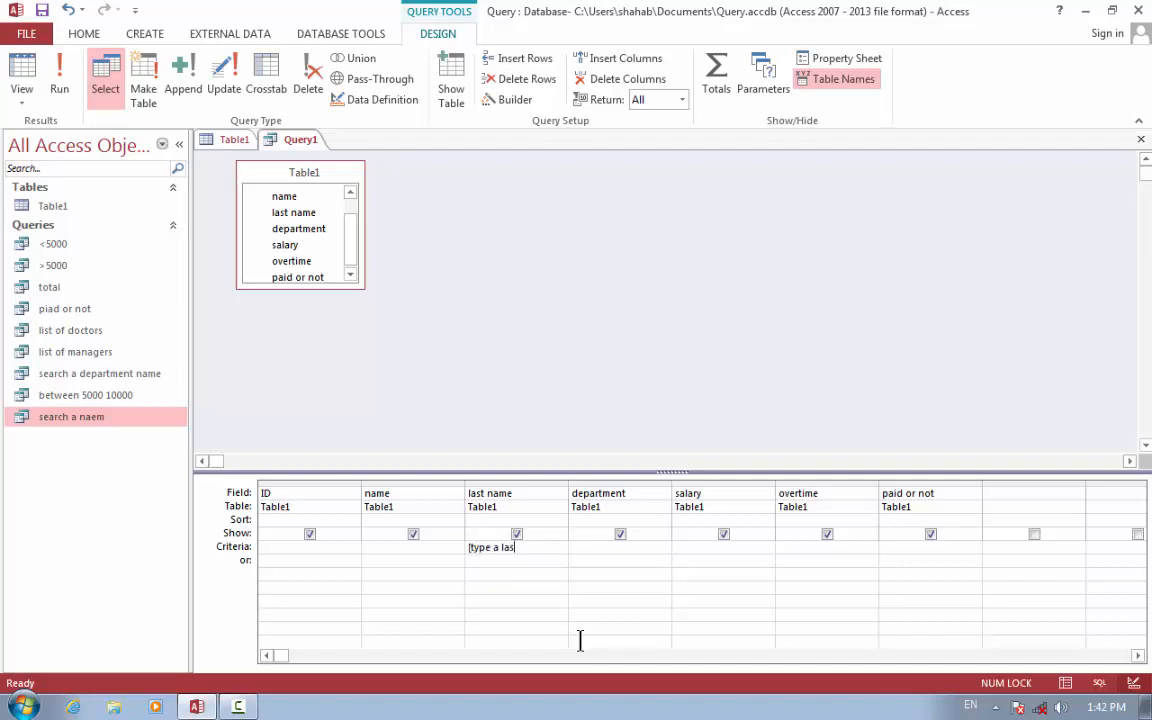
{"action": "key", "text": "BackSpace"}
{"action": "key", "text": "BackSpace"}
{"action": "key", "text": "BackSpace"}
{"action": "key", "text": "BackSpace"}
{"action": "key", "text": "BackSpace"}
{"action": "type", "text": "name to find]"}
- Close the new query and save it as "search a last name"
{"action": "key", "text": "ctrl+w"}
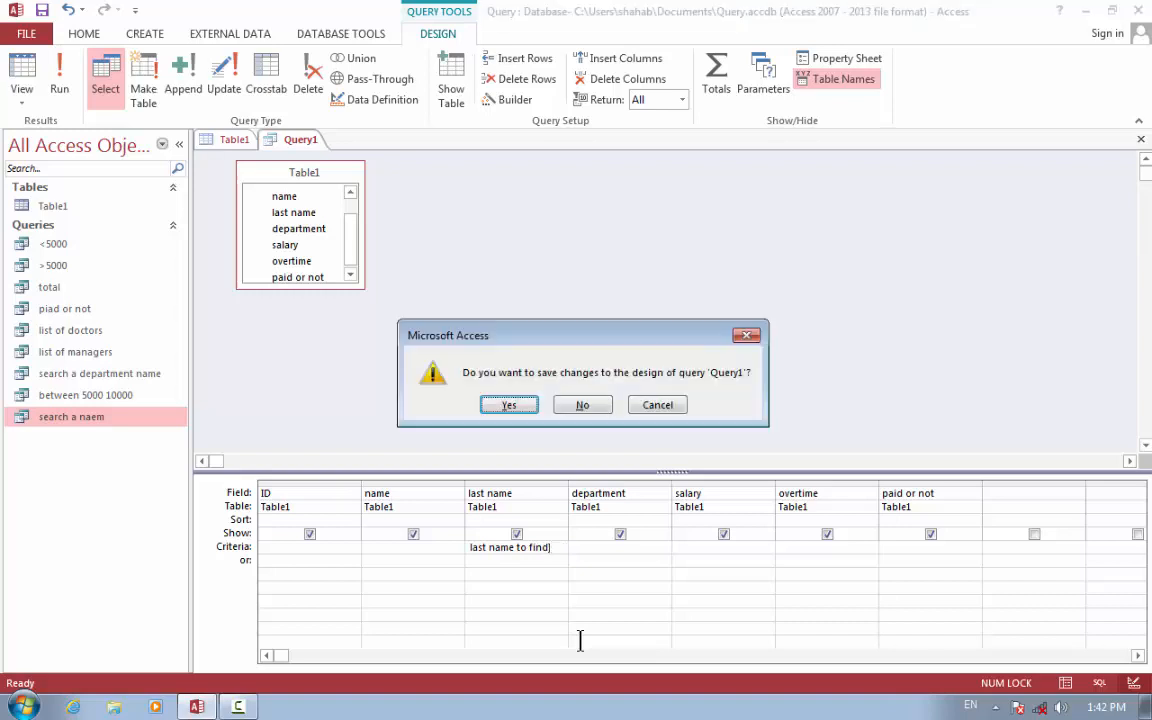
{"action": "key", "text": "Return"}
{"action": "key", "text": "BackSpace"}
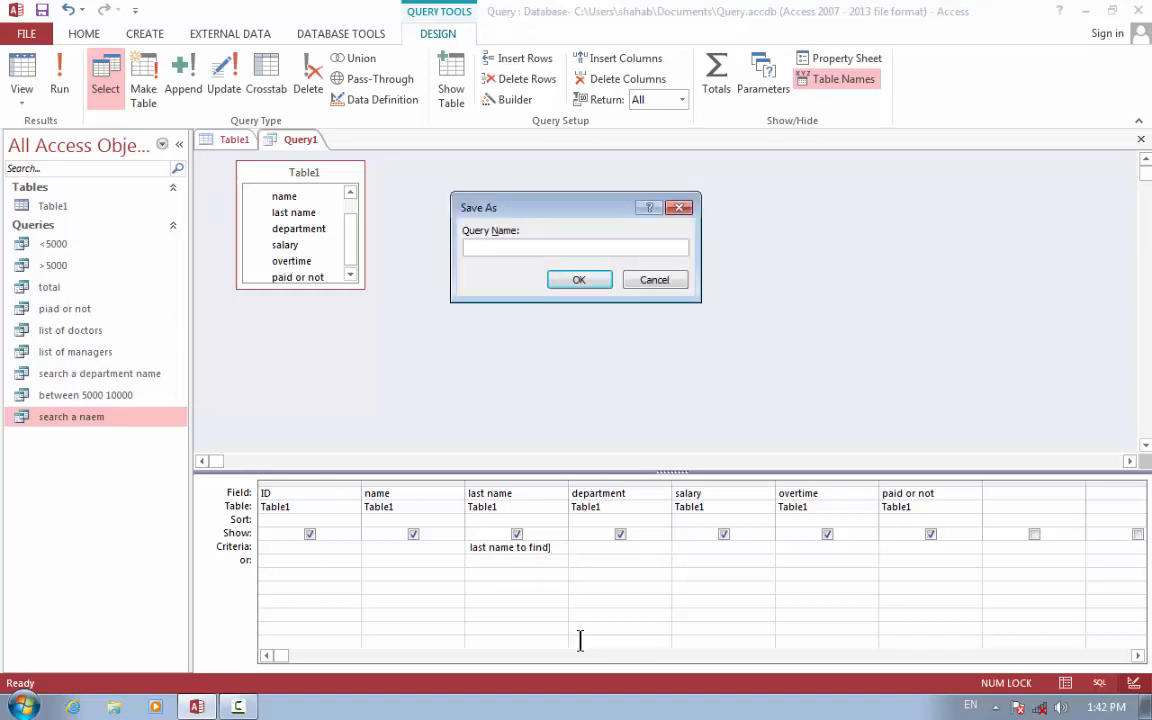
{"action": "type", "text": "search a last anem"}
{"action": "key", "text": "BackSpace"}
{"action": "key", "text": "BackSpace"}
{"action": "key", "text": "BackSpace"}
{"action": "key", "text": "BackSpace"}
{"action": "type", "text": "naem"}
{"action": "key", "text": "BackSpace"}
{"action": "key", "text": "BackSpace"}
{"action": "type", "text": "me"}
{"action": "key", "text": "Return"}
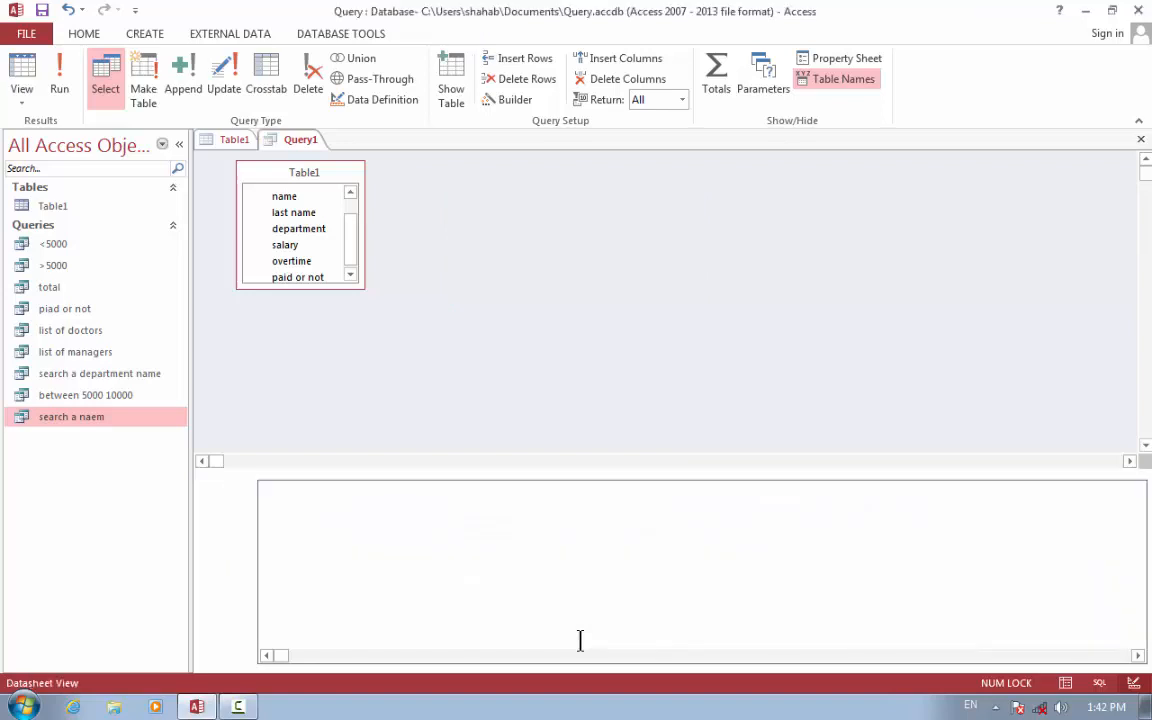
- Run the "search a last name" query with the last name from record 2 and close its results
{"action": "double_click", "coordinate": [100, 438]}
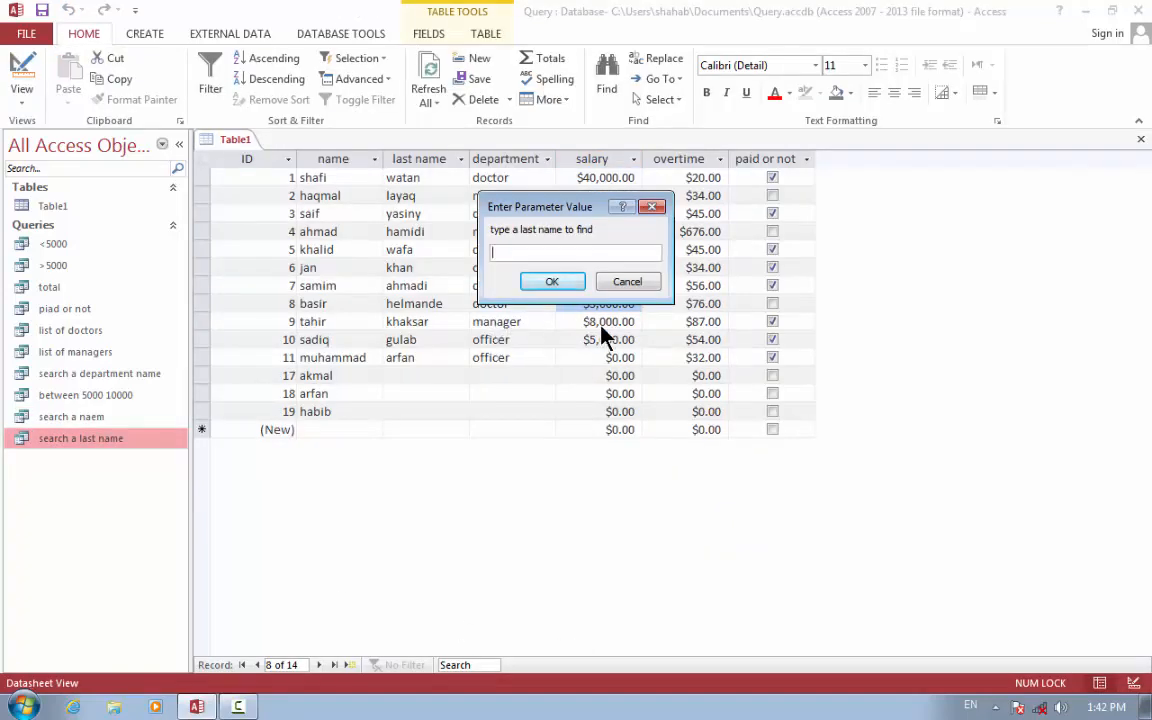
{"action": "type", "text": "layaq"}
{"action": "key", "text": "Return"}
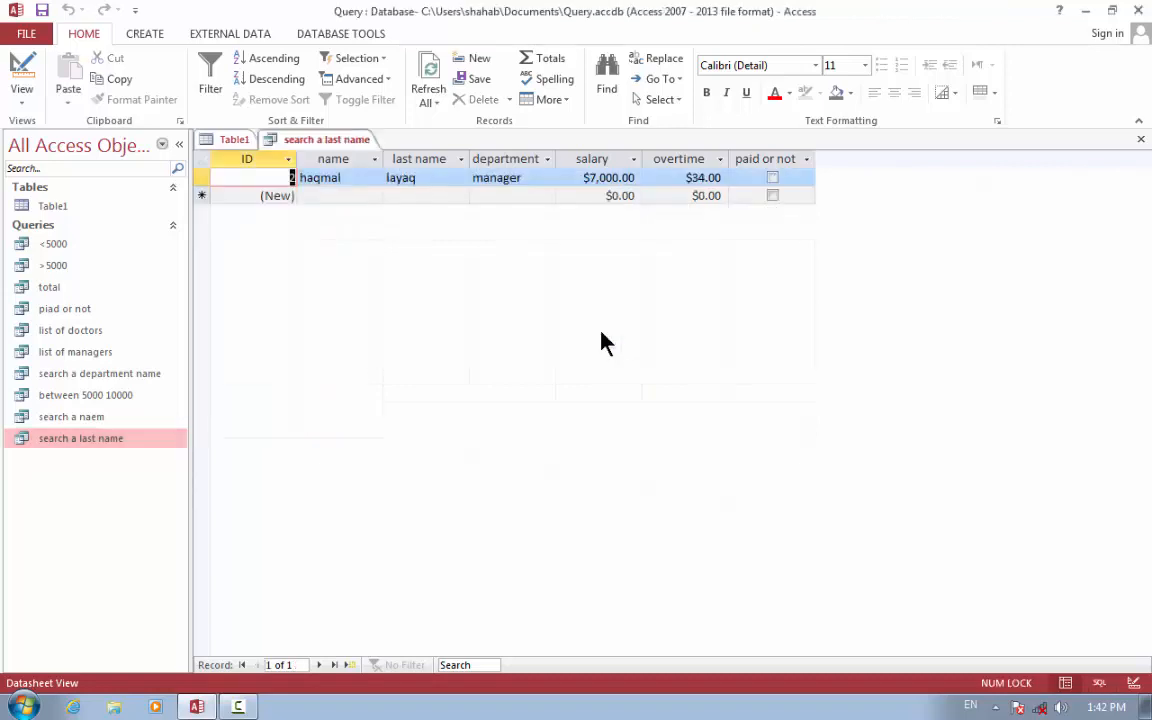
{"action": "key", "text": "ctrl+w"}
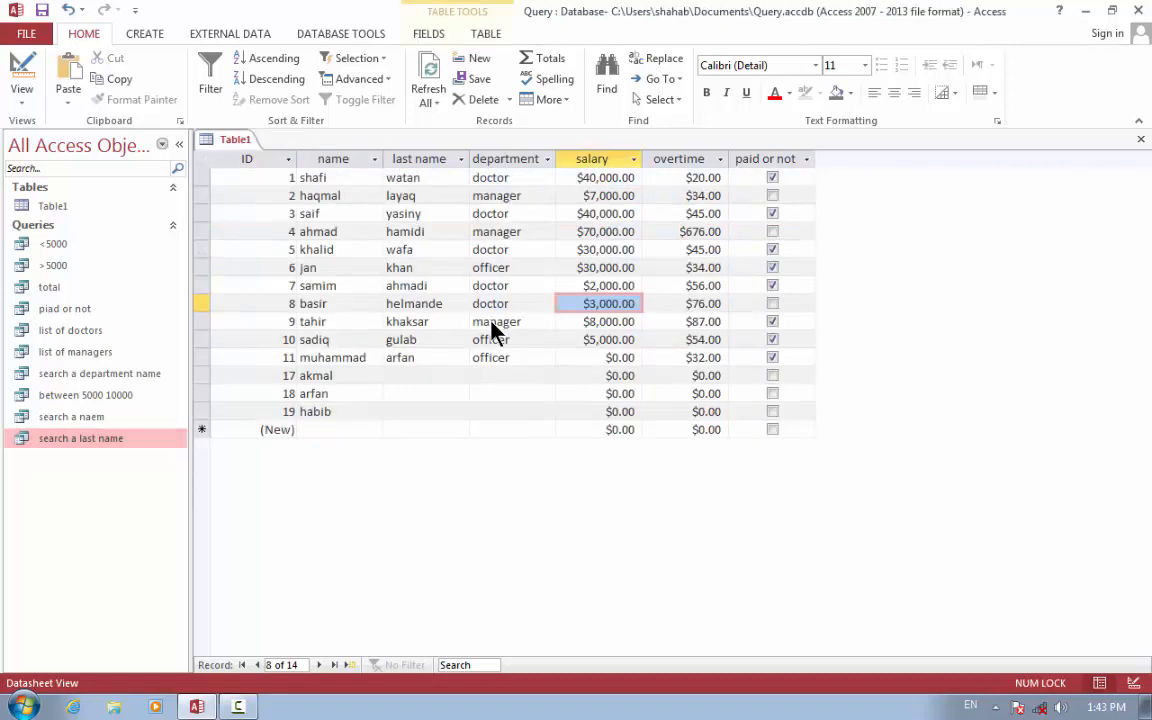
- Run the "search a last name" query with the last name from record 5 and close its results
{"action": "double_click", "coordinate": [122, 440]}
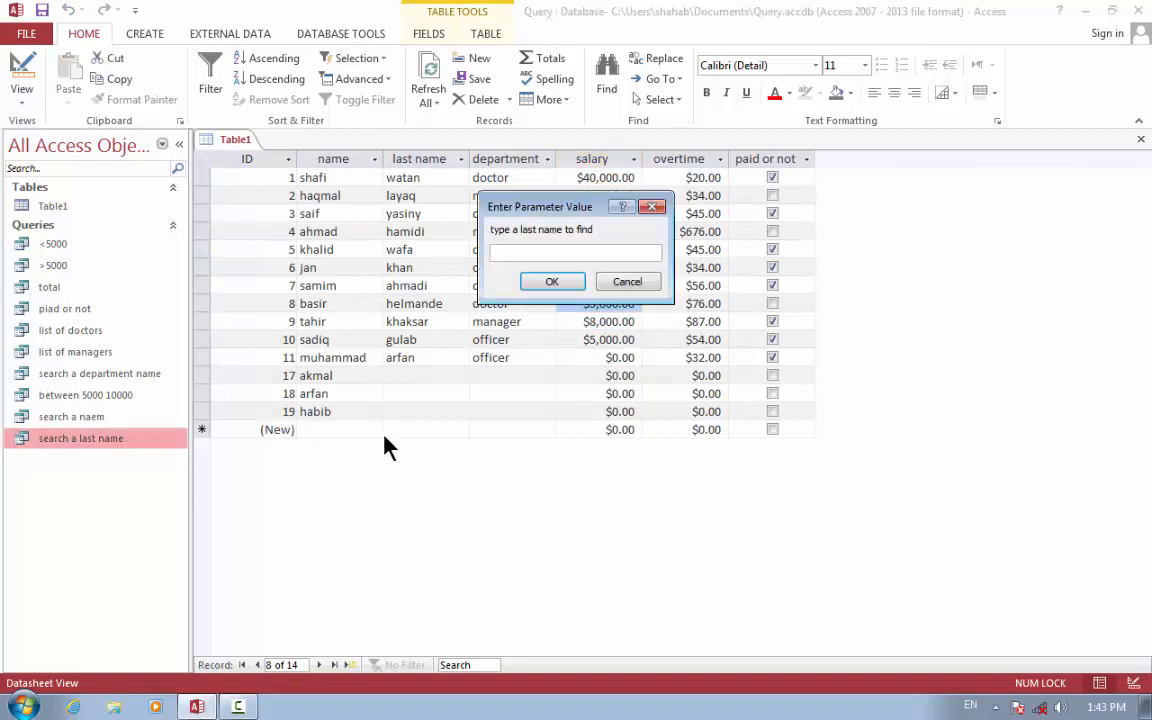
{"action": "type", "text": "wafa"}
{"action": "key", "text": "Return"}
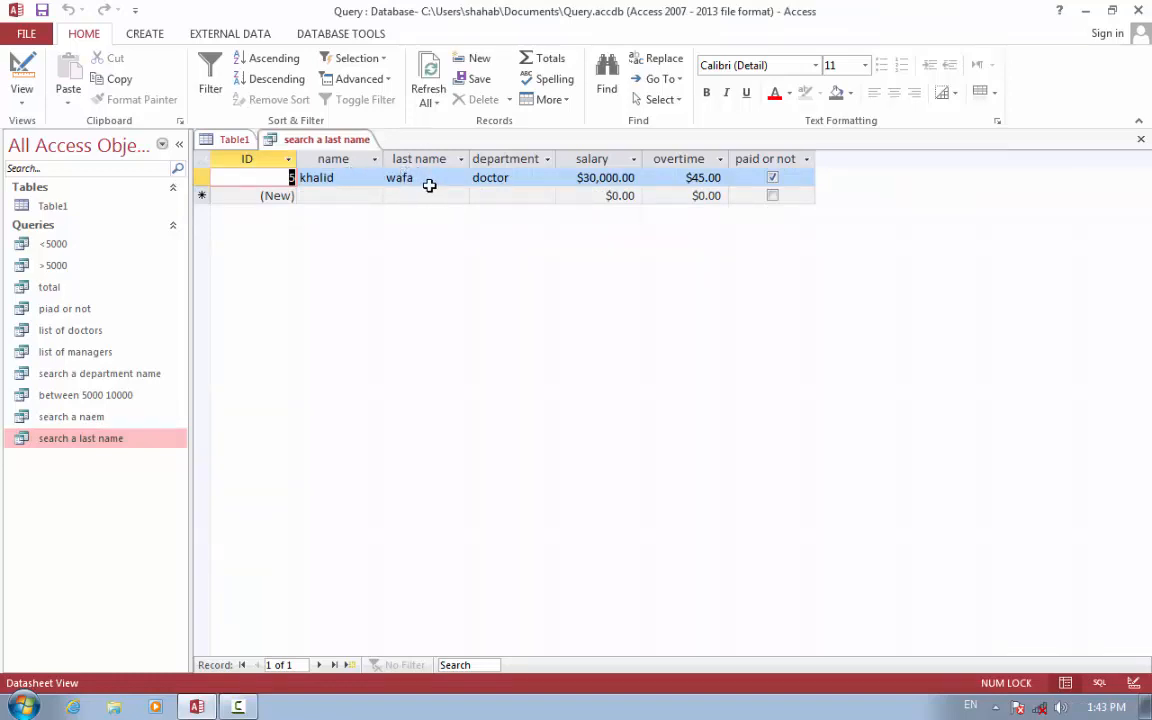
{"action": "key", "text": "ctrl+w"}
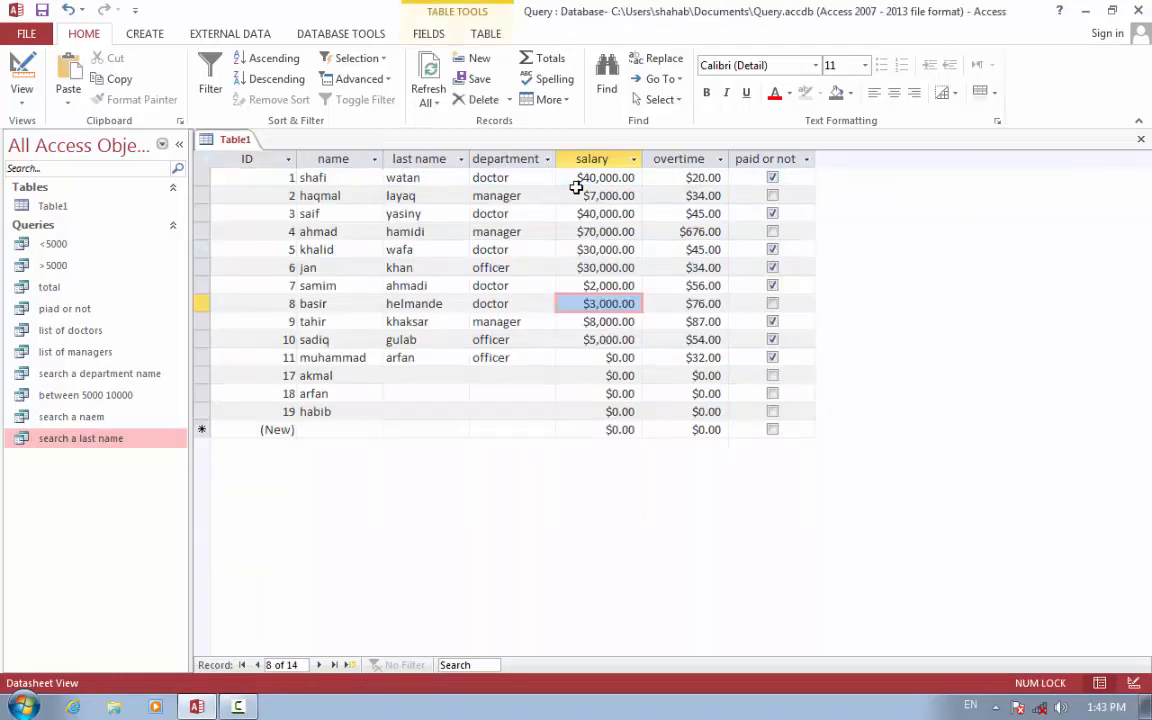
- Create another design-view query on Table1 containing all of the table's fields
{"action": "left_click", "coordinate": [145, 33]}
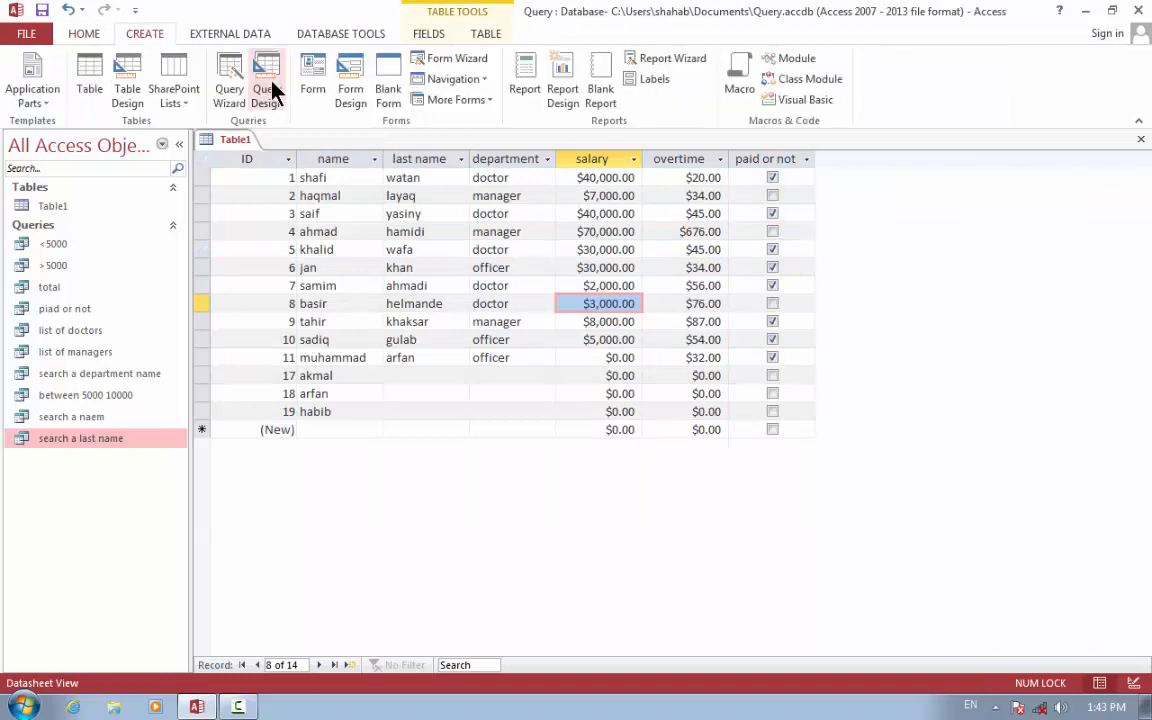
{"action": "left_click", "coordinate": [267, 90]}
{"action": "left_click", "coordinate": [624, 670]}
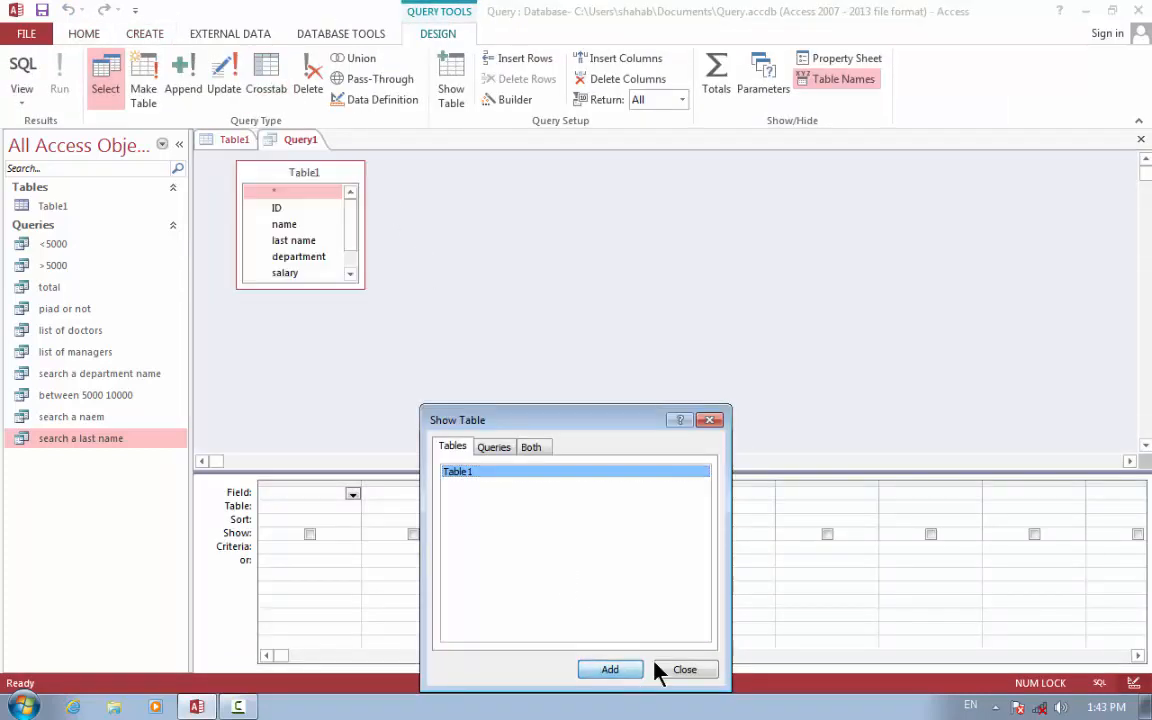
{"action": "left_click", "coordinate": [662, 670]}
{"action": "double_click", "coordinate": [306, 177]}
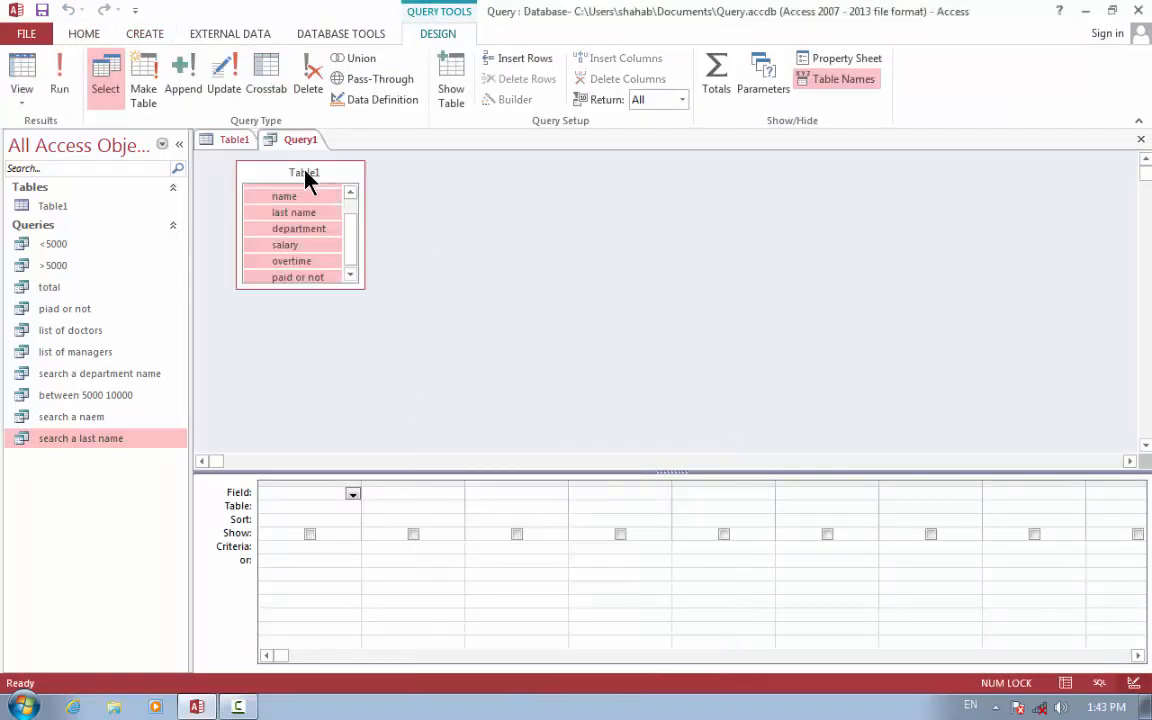
{"action": "left_click_drag", "start_coordinate": [301, 206], "coordinate": [303, 535]}
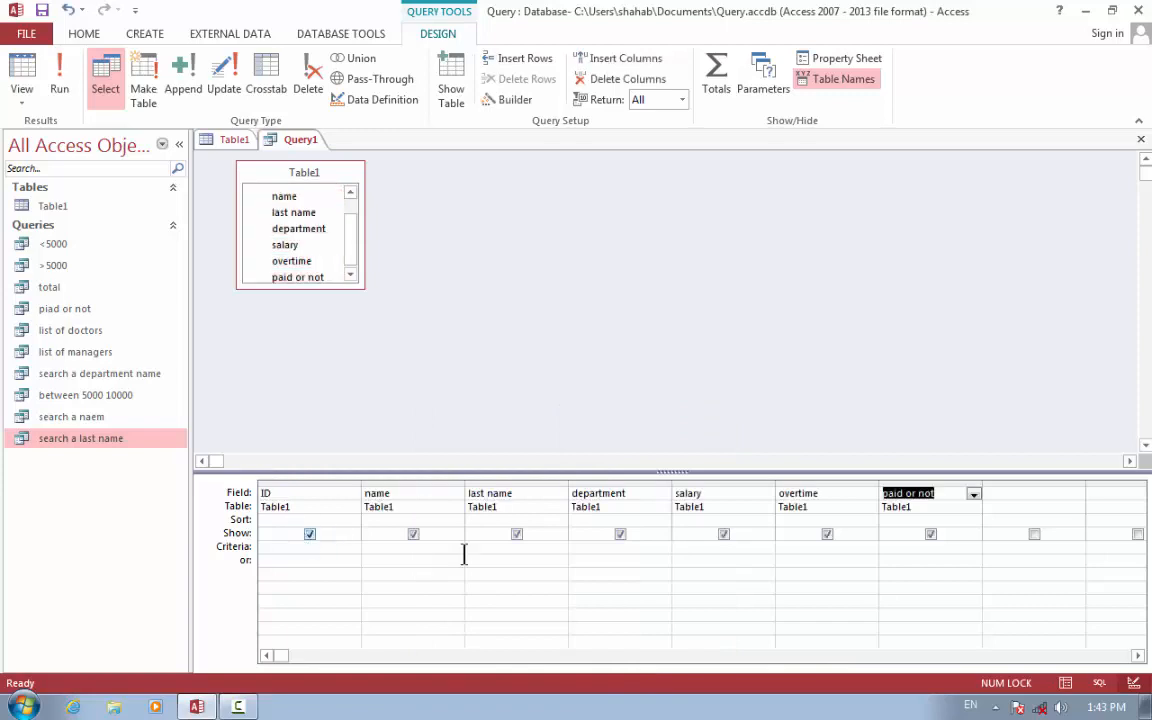
- Set the name field's criterion to like "a*" and save the closed query as "first litter a"
{"action": "left_click", "coordinate": [399, 549]}
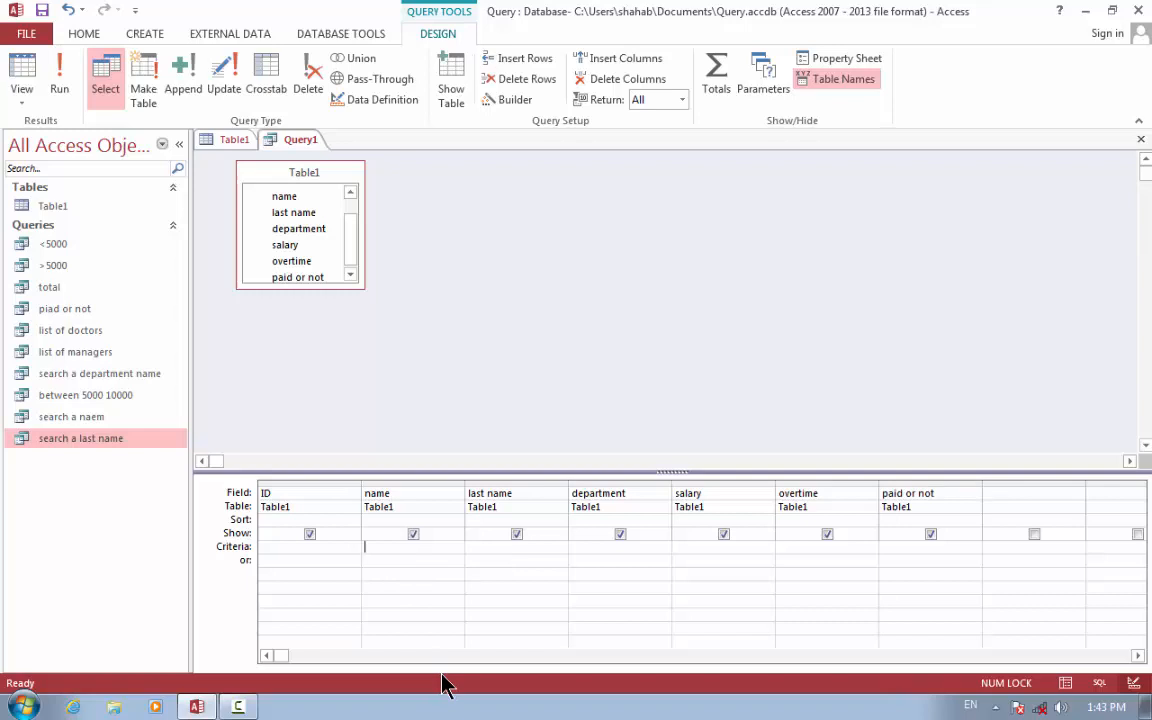
{"action": "type", "text": "like \"a*\""}
{"action": "key", "text": "ctrl+w"}
{"action": "key", "text": "Return"}
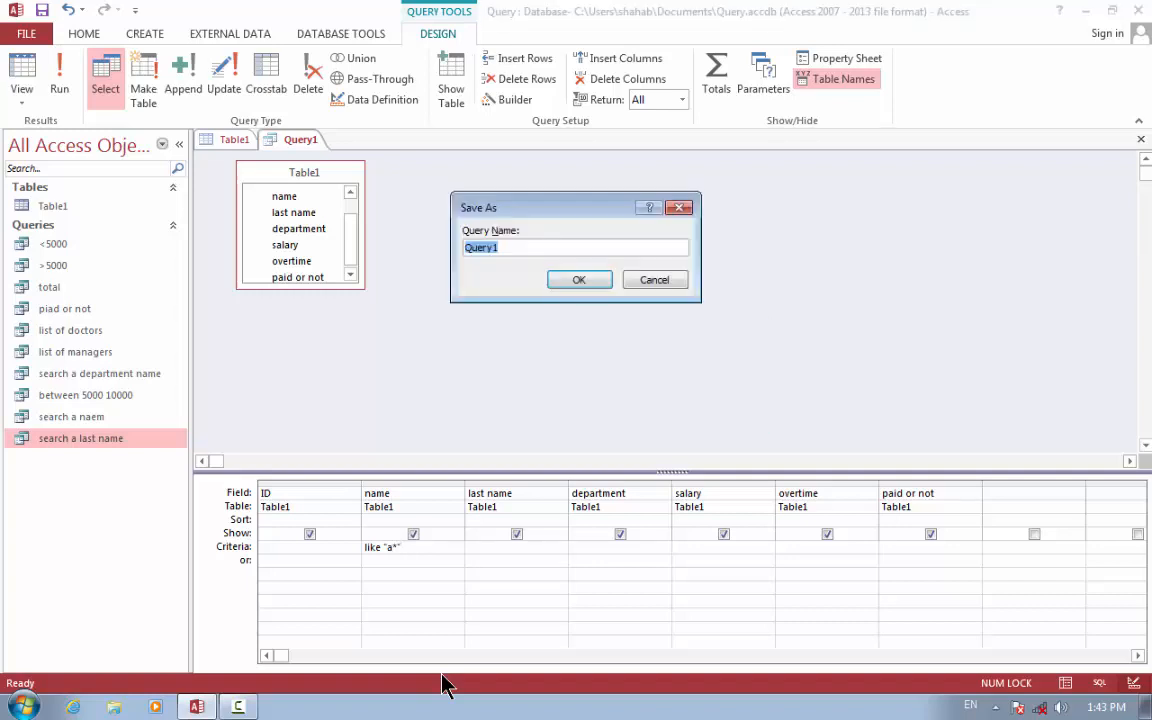
{"action": "key", "text": "BackSpace"}
{"action": "type", "text": "first litter a"}
{"action": "key", "text": "Return"}
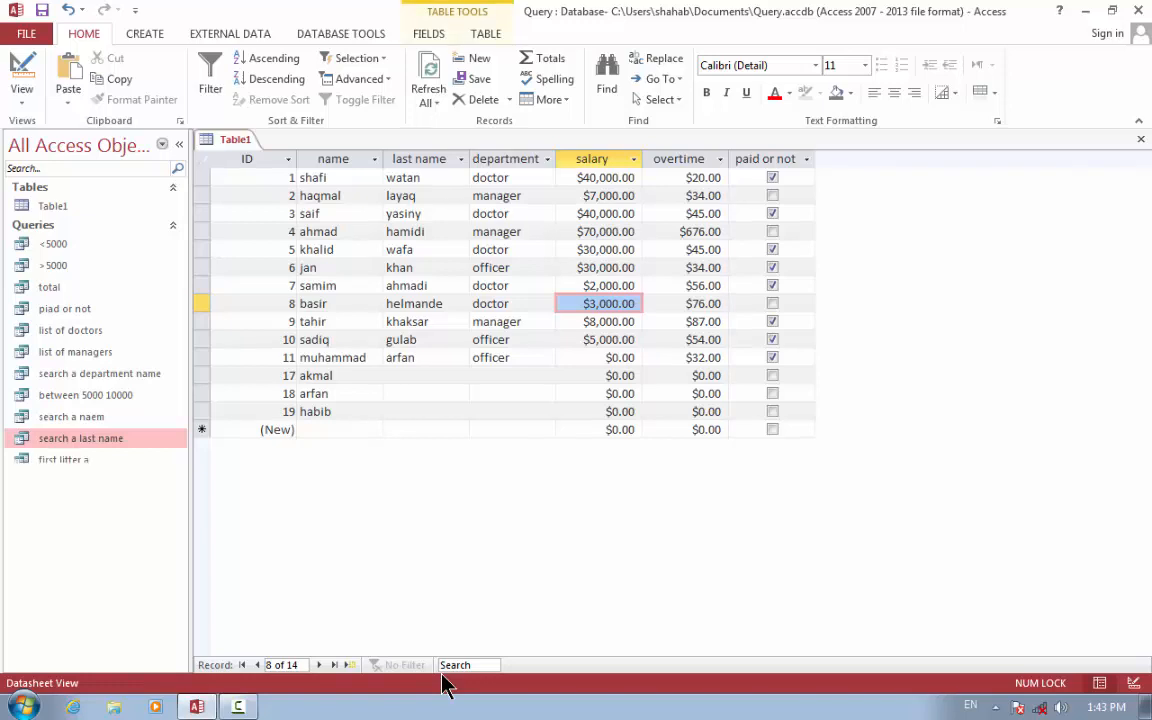
- Run the "first litter a" query to check which records it returns
{"action": "left_click", "coordinate": [70, 462]}
{"action": "double_click", "coordinate": [70, 462]}
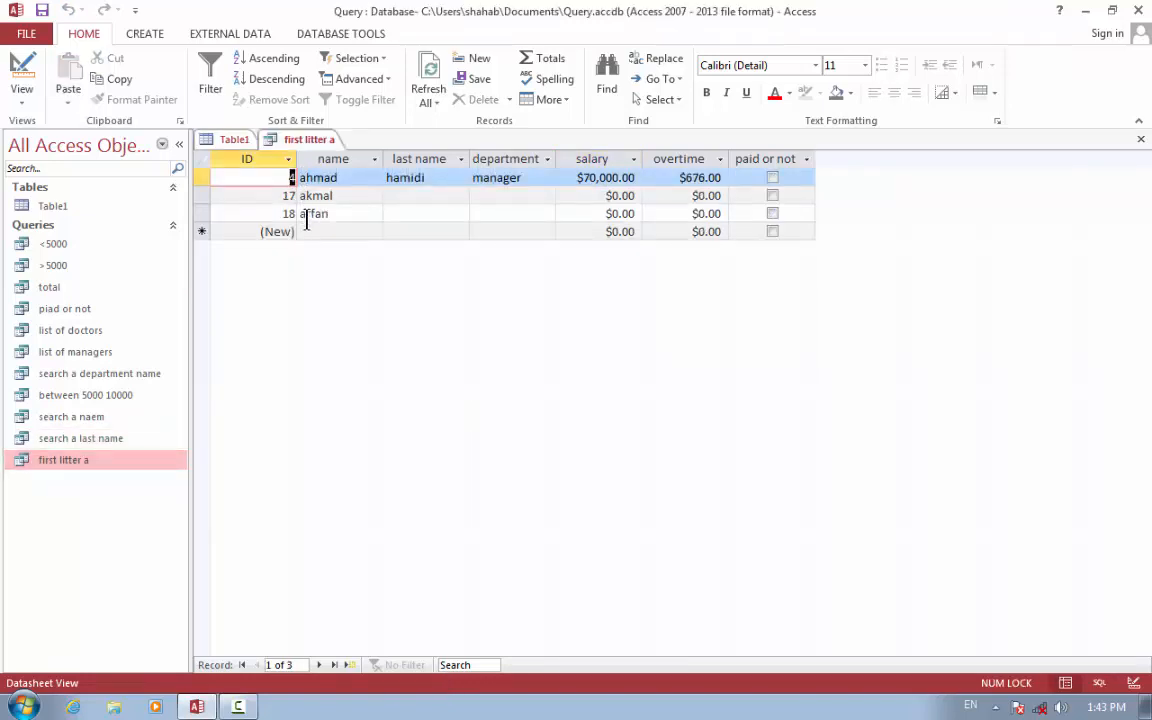
- Add a new Table1 record containing only a first name that starts with a, and close the table
{"action": "double_click", "coordinate": [70, 206]}
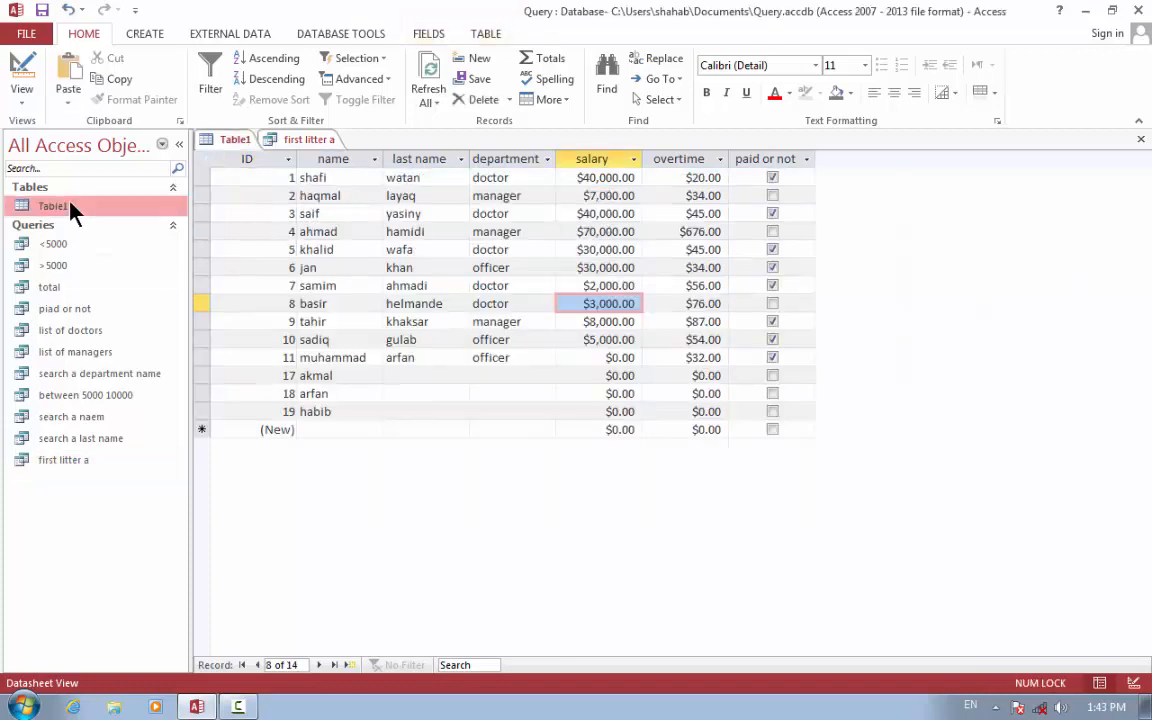
{"action": "left_click", "coordinate": [331, 430]}
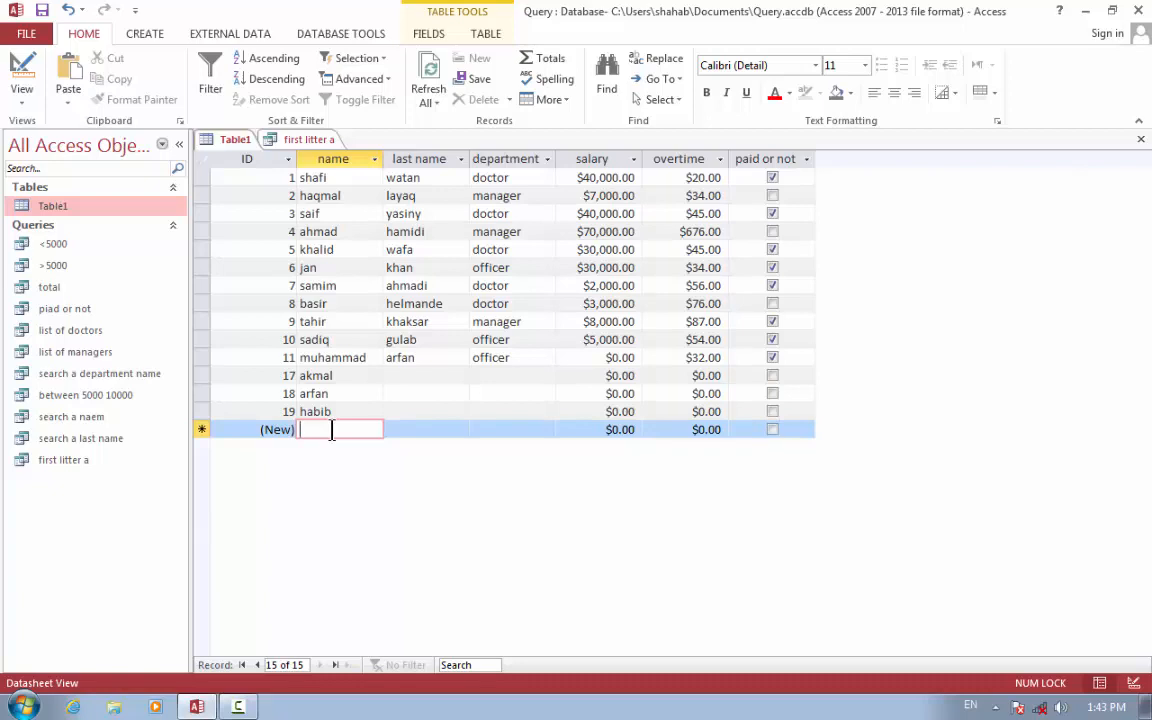
{"action": "type", "text": "akran"}
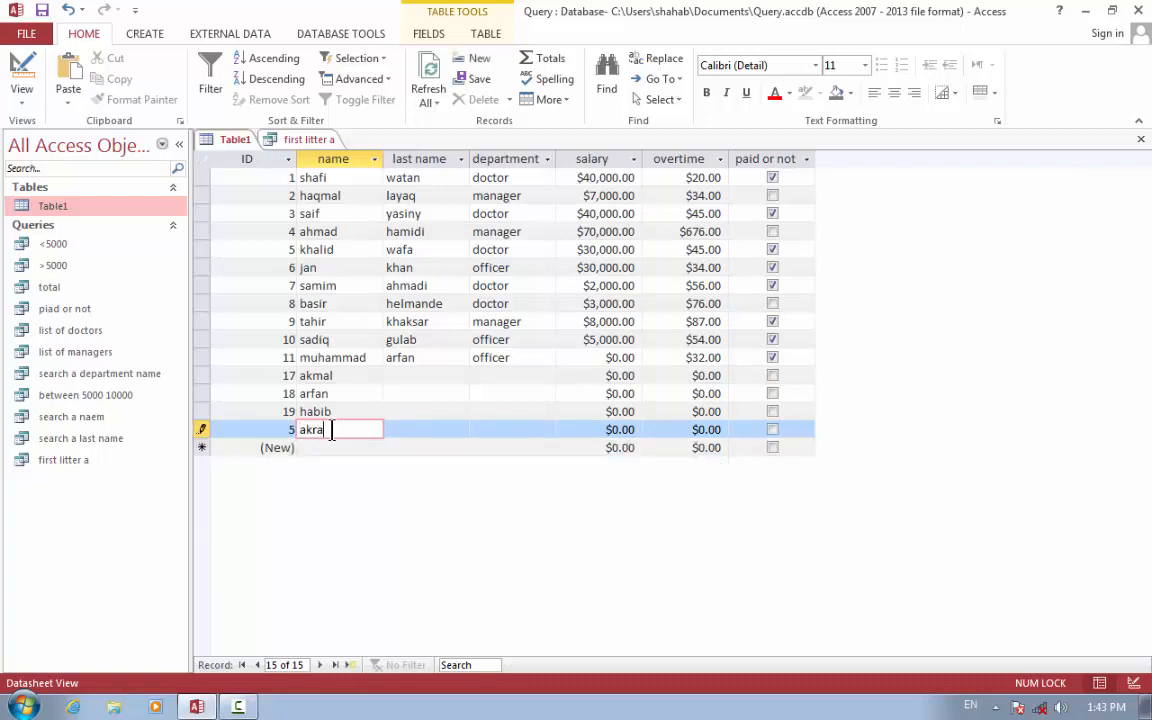
{"action": "key", "text": "ctrl+w"}
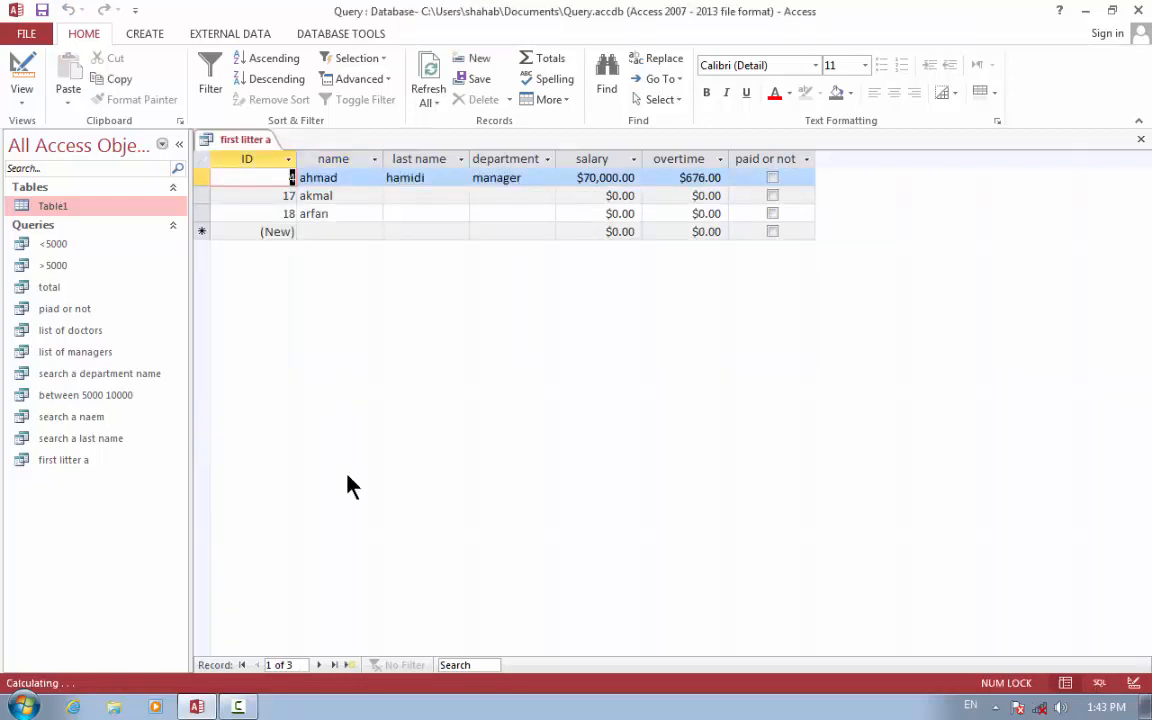
- Close the outdated "first litter a" results, rerun the query, and check the newly added record's name
{"action": "left_click", "coordinate": [102, 462]}
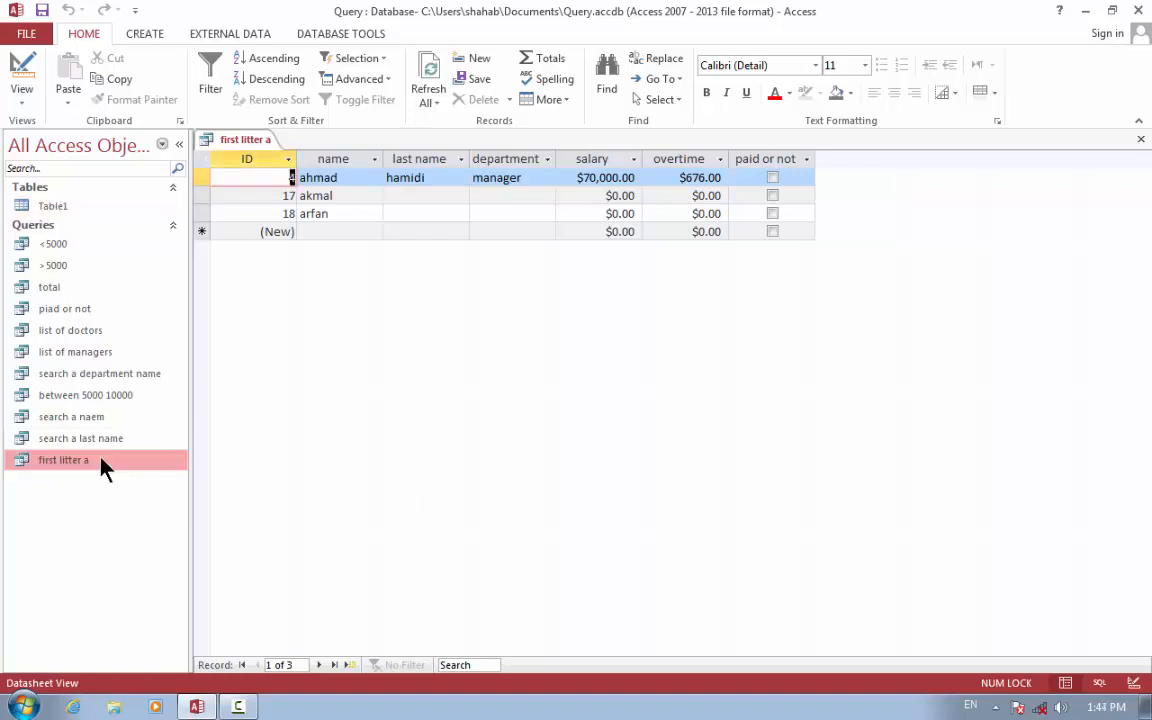
{"action": "key", "text": "ctrl+w"}
{"action": "double_click", "coordinate": [102, 462]}
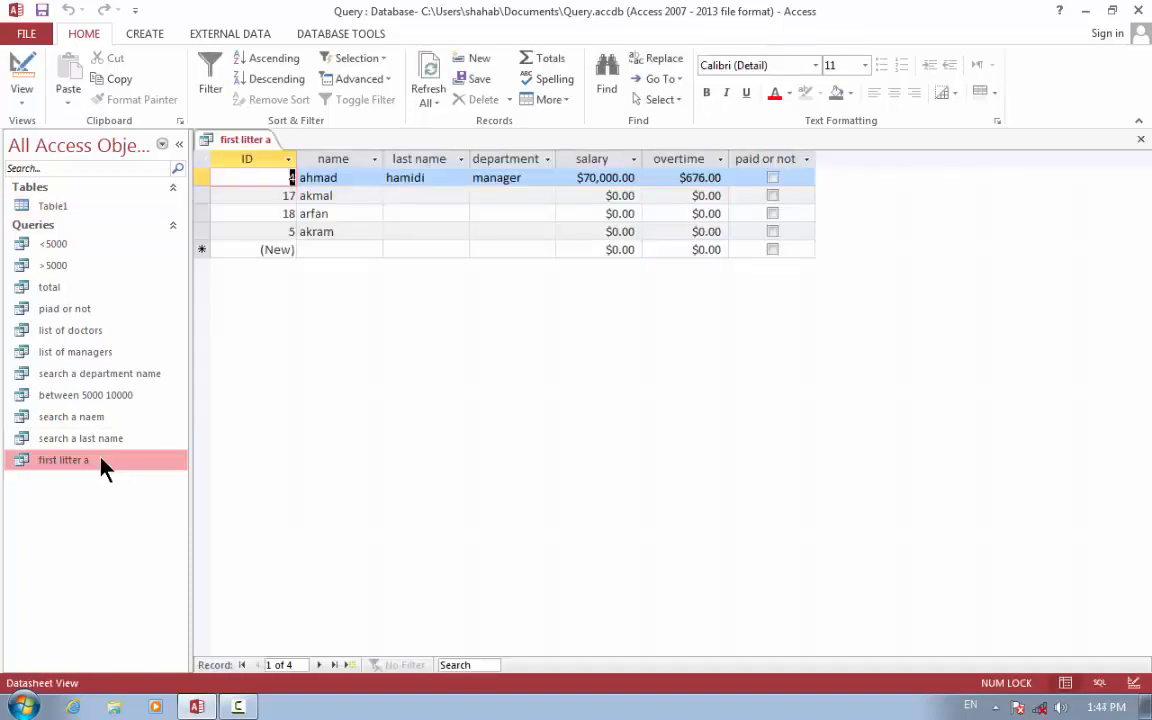
{"action": "left_click", "coordinate": [375, 231]}
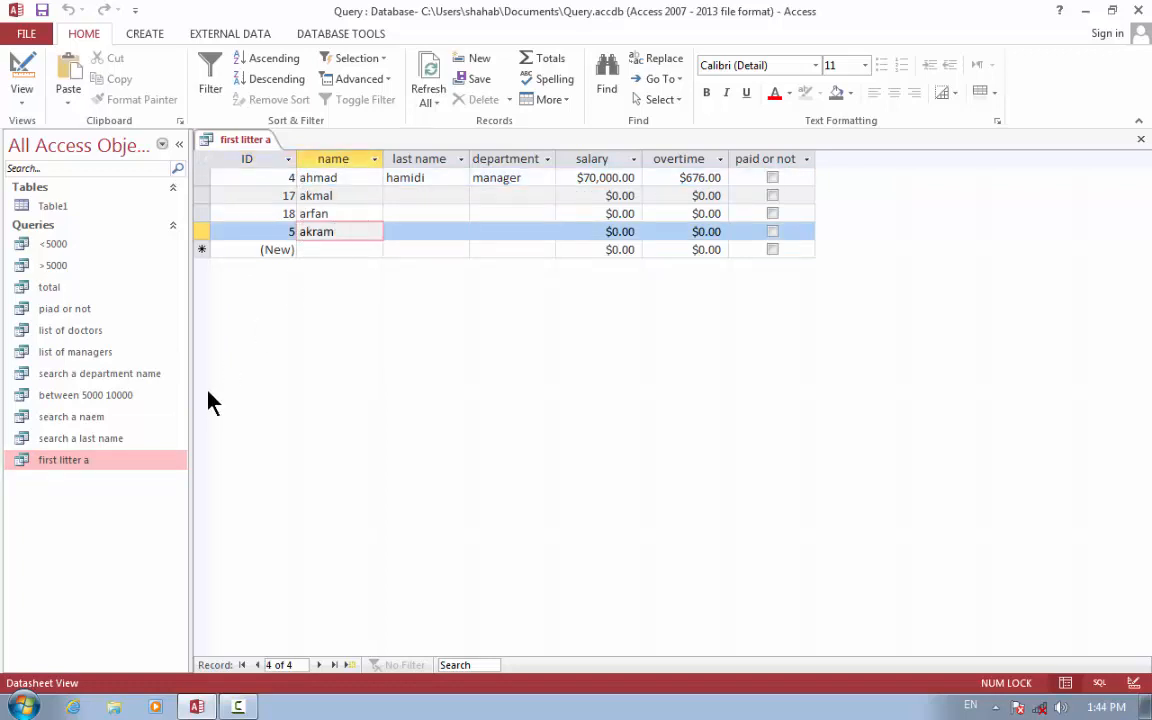
- Replace the name field's criterion in the "first litter a" query design with like "*f", and close the query with changes saved
{"action": "right_click", "coordinate": [93, 462]}
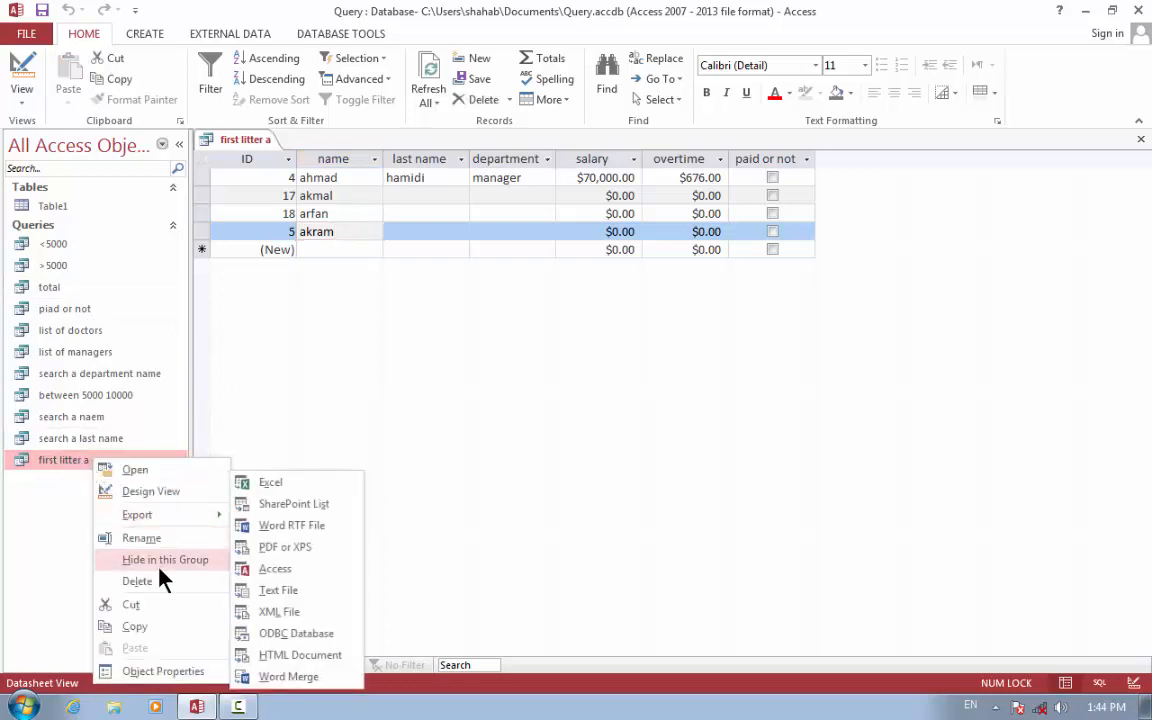
{"action": "left_click", "coordinate": [158, 491]}
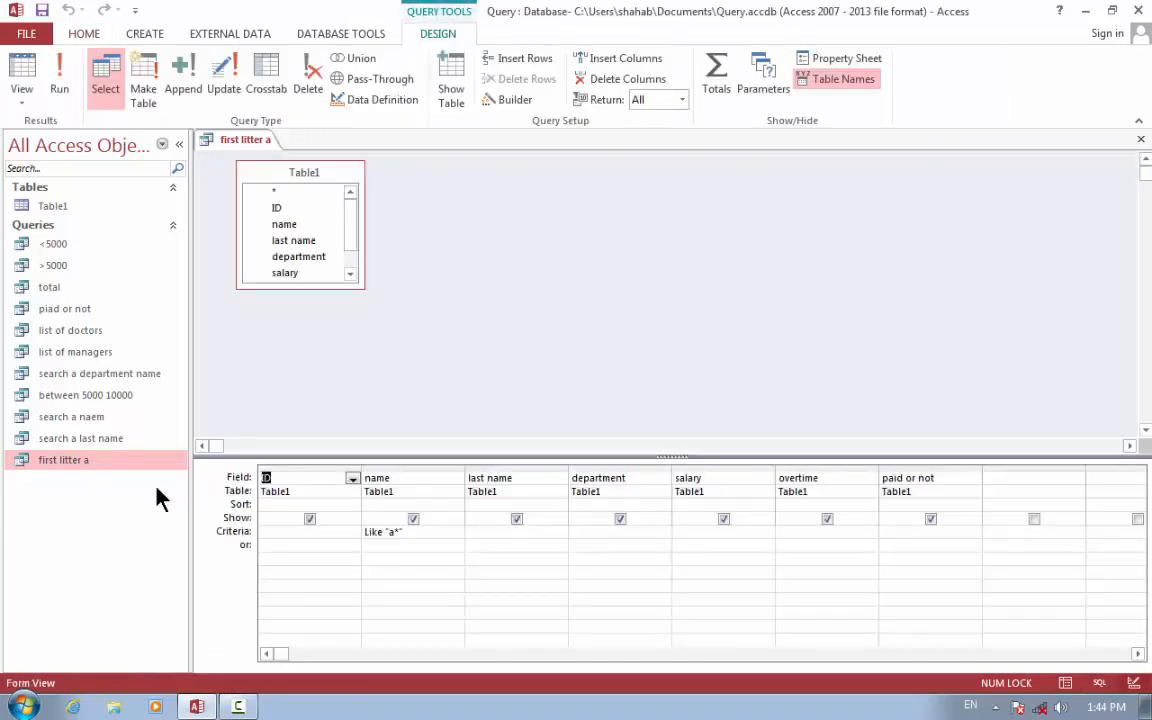
{"action": "left_click", "coordinate": [417, 537]}
{"action": "key", "text": "BackSpace"}
{"action": "key", "text": "BackSpace"}
{"action": "key", "text": "BackSpace"}
{"action": "key", "text": "BackSpace"}
{"action": "key", "text": "BackSpace"}
{"action": "key", "text": "BackSpace"}
{"action": "key", "text": "BackSpace"}
{"action": "key", "text": "BackSpace"}
{"action": "key", "text": "BackSpace"}
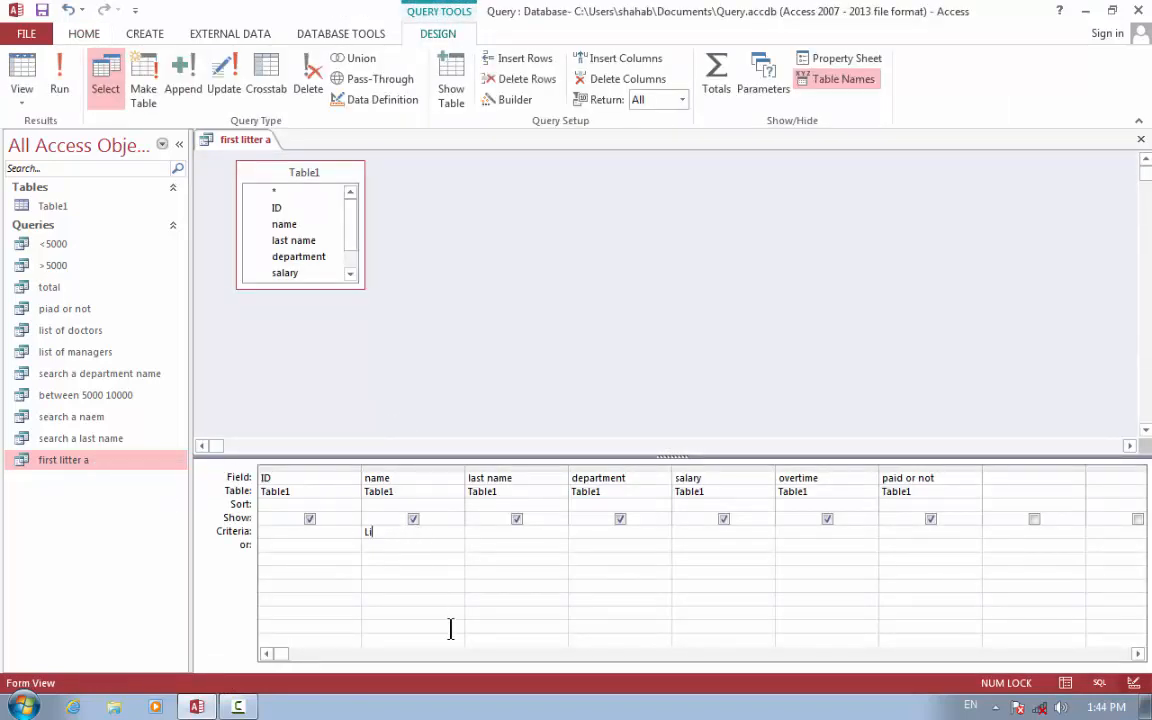
{"action": "type", "text": "lo"}
{"action": "key", "text": "BackSpace"}
{"action": "type", "text": "ike "}
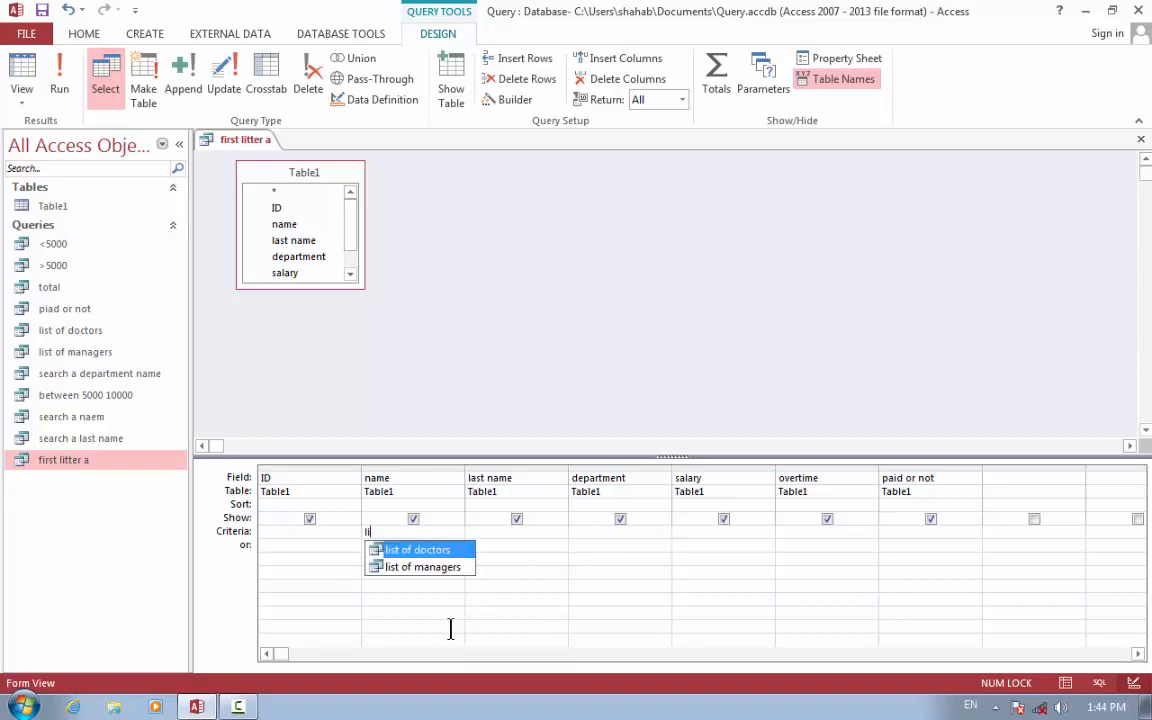
{"action": "type", "text": "\""}
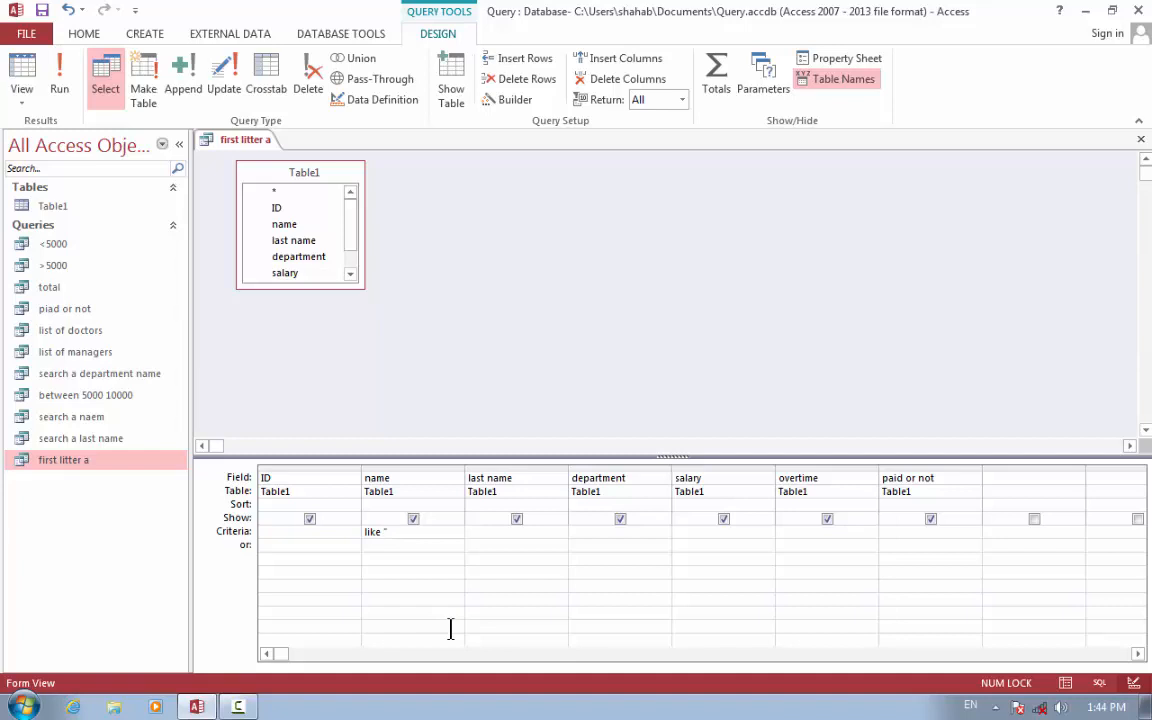
{"action": "type", "text": "*f"}
{"action": "type", "text": "\""}
{"action": "key", "text": "ctrl+w"}
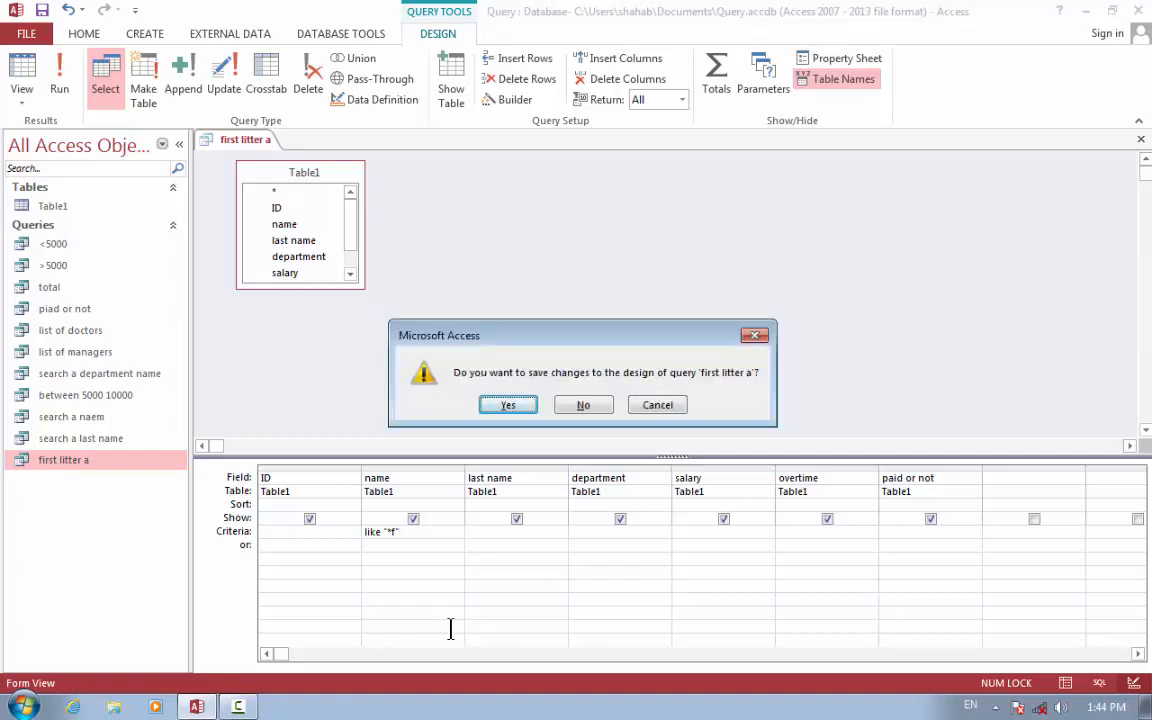
{"action": "key", "text": "Return"}
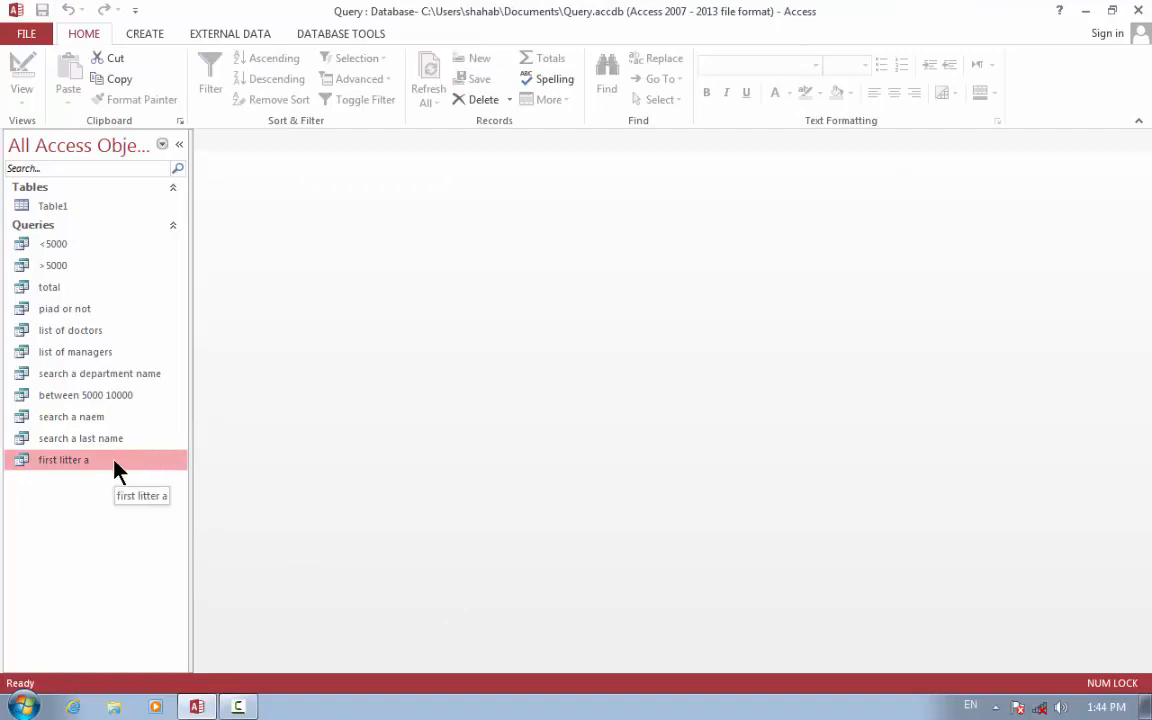
- Run the modified "first litter a" query, check the name it returns, and open Table1
{"action": "double_click", "coordinate": [114, 468]}
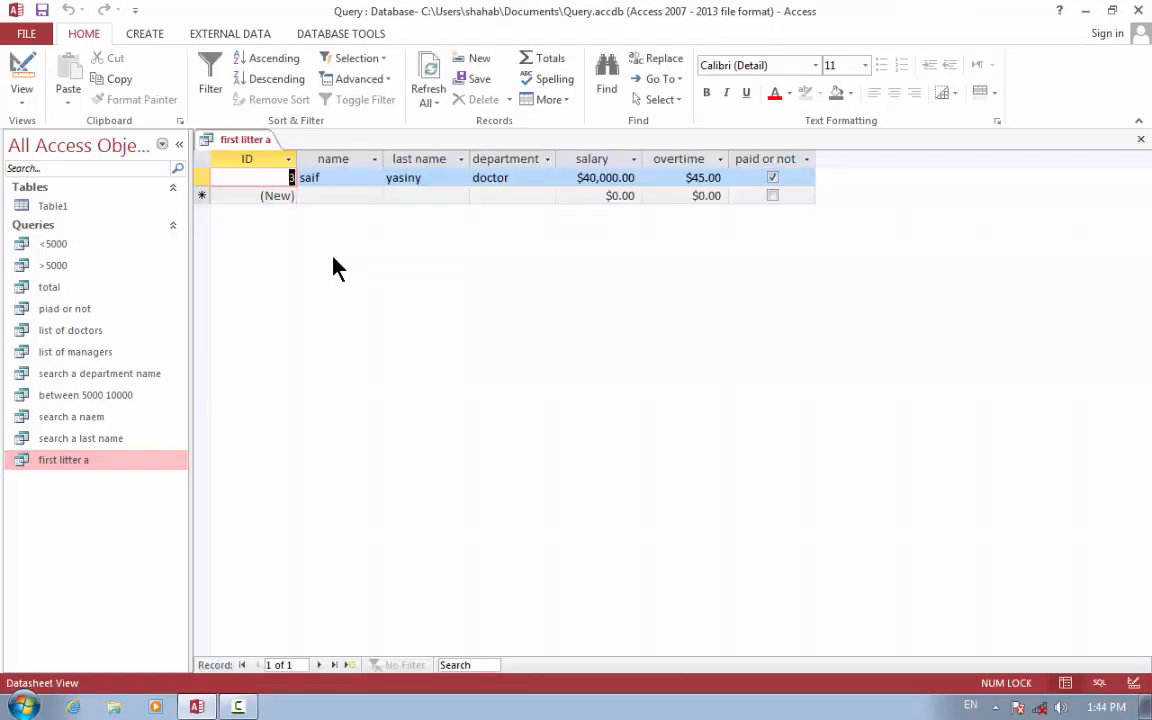
{"action": "left_click", "coordinate": [326, 177]}
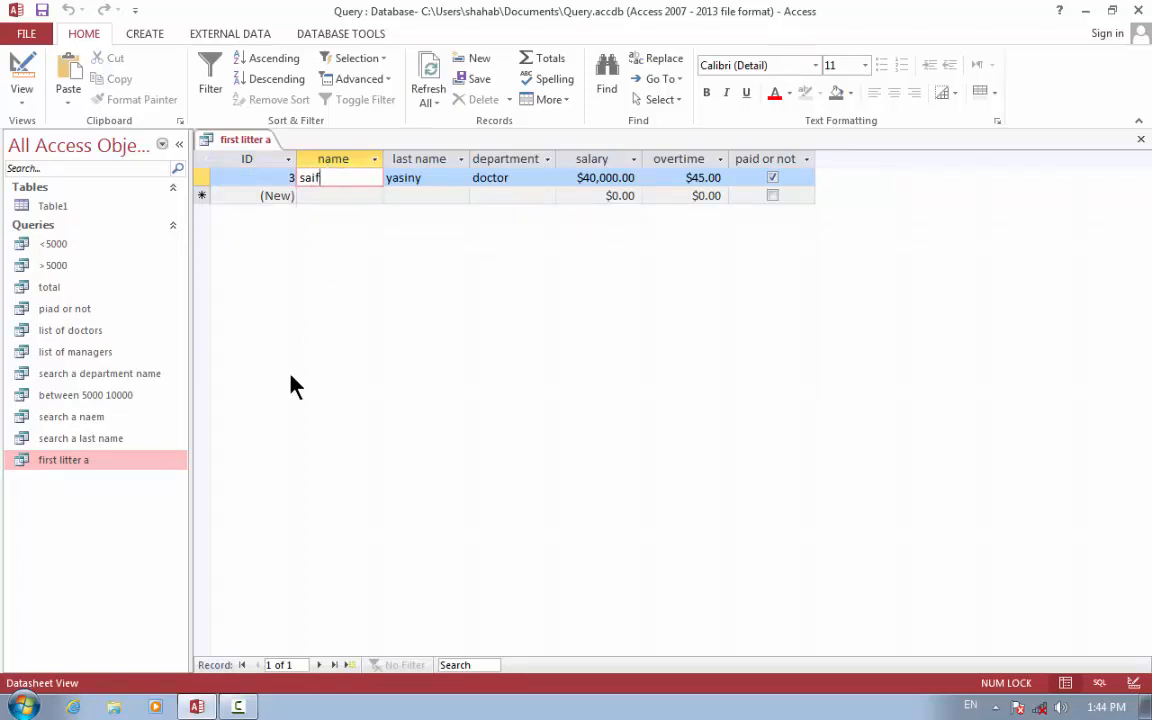
{"action": "double_click", "coordinate": [102, 209]}
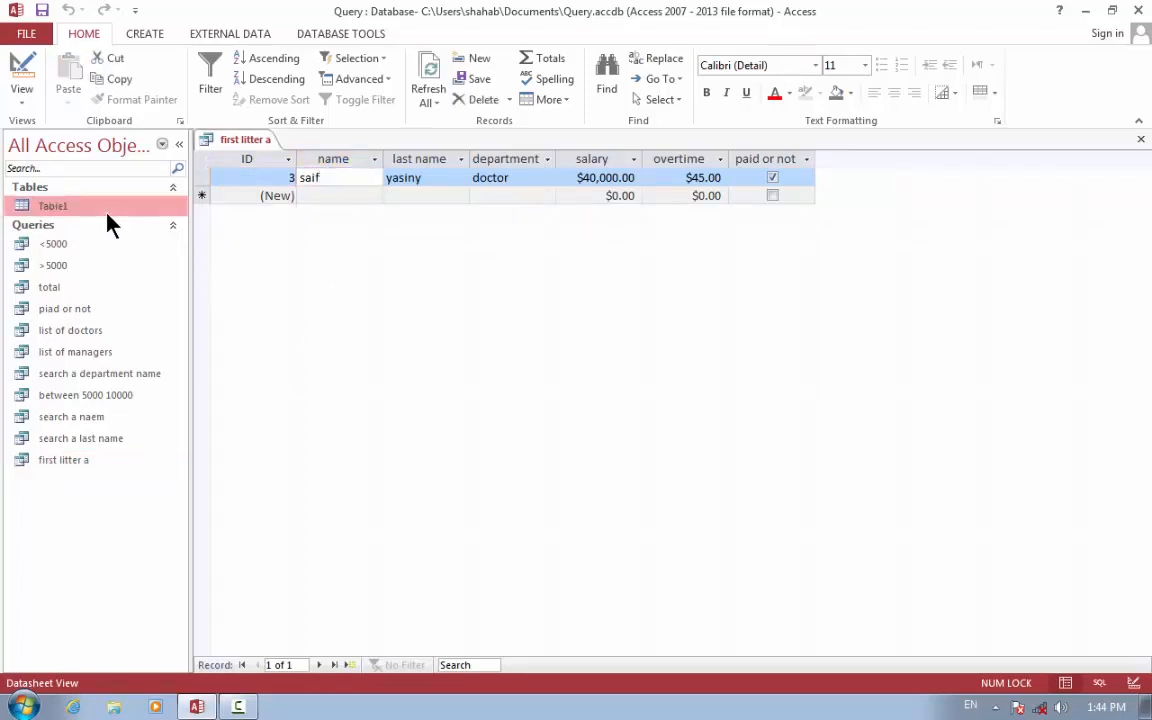
- Create a new design-view query on Table1 containing all of the table's fields
{"action": "left_click", "coordinate": [142, 35]}
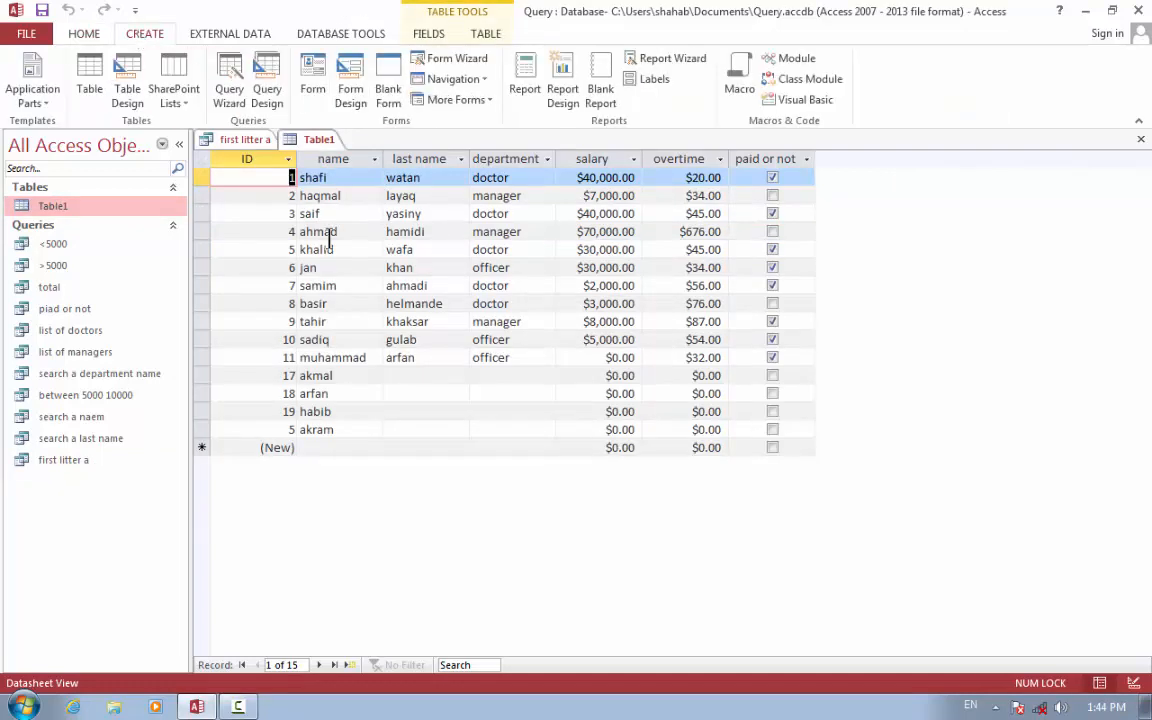
{"action": "left_click", "coordinate": [276, 87]}
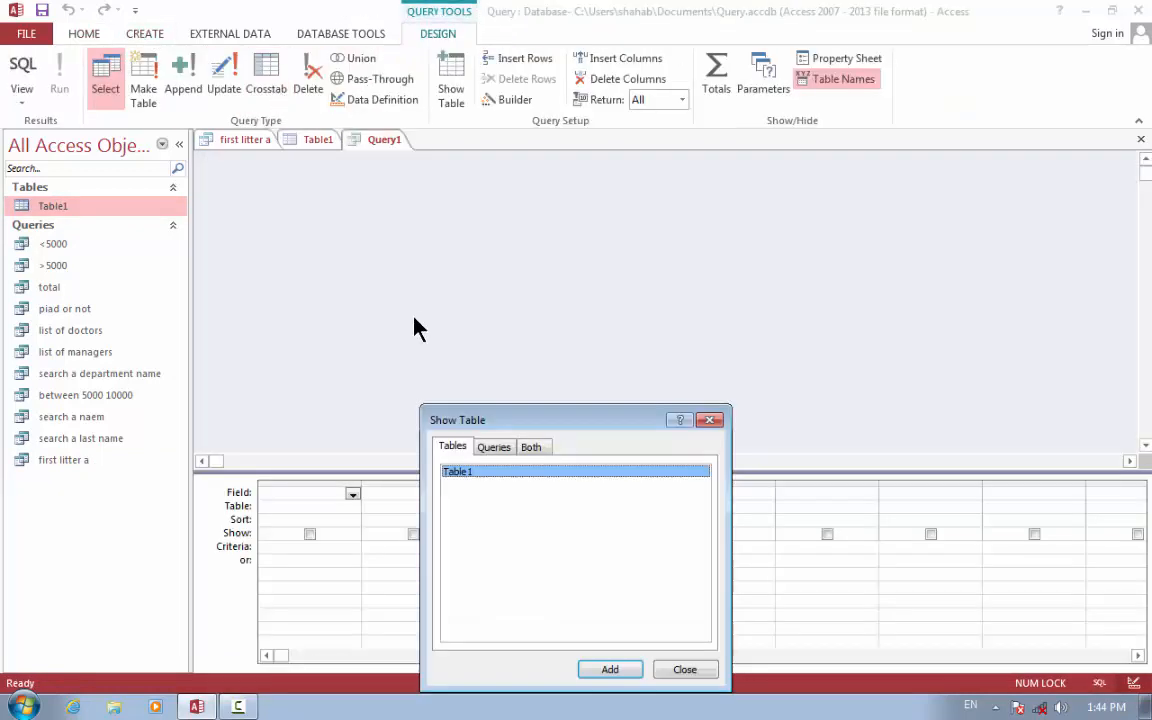
{"action": "left_click", "coordinate": [612, 670]}
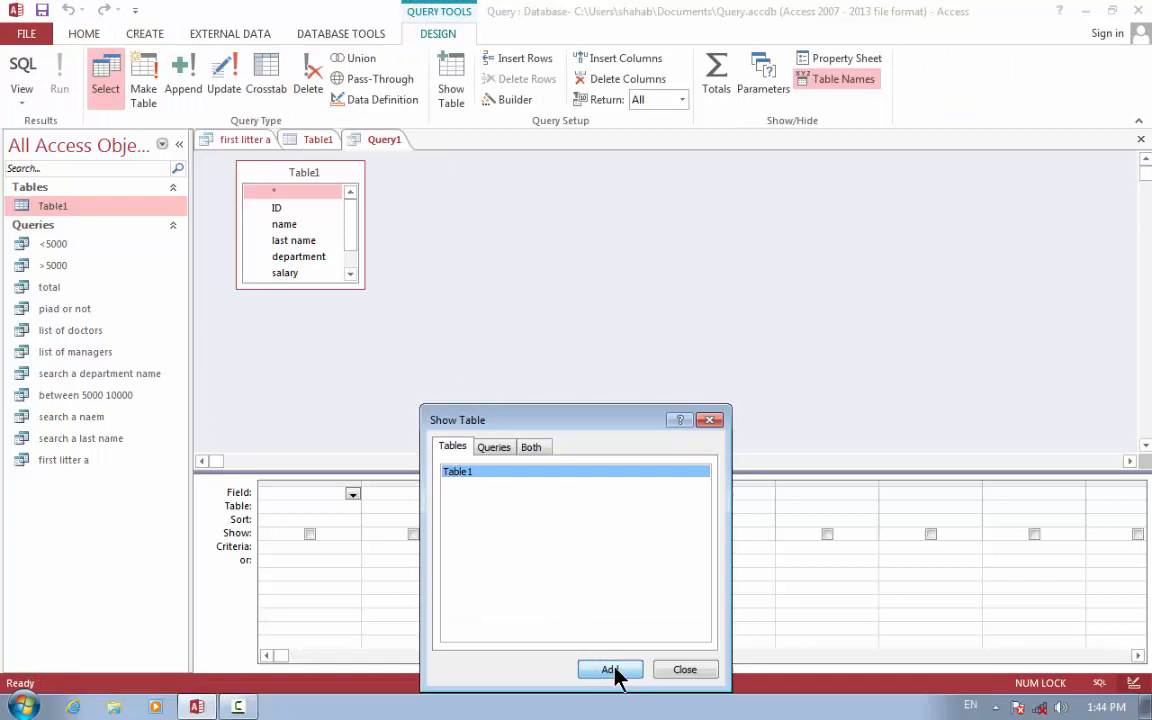
{"action": "left_click", "coordinate": [688, 670]}
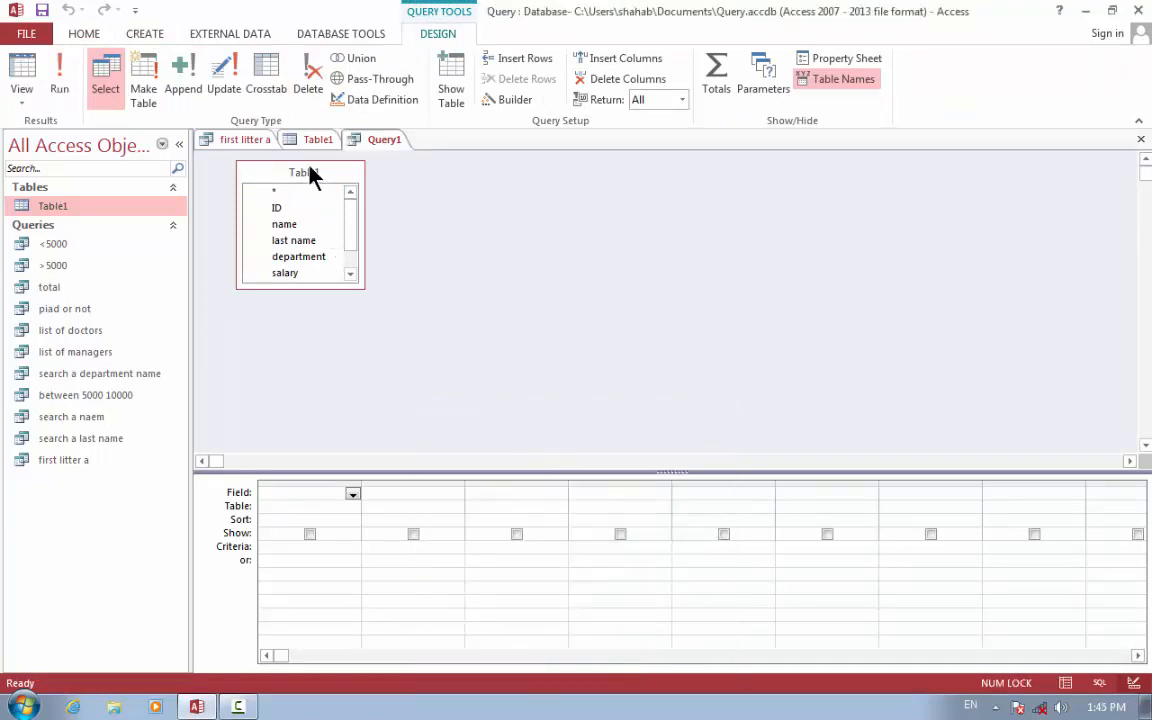
{"action": "double_click", "coordinate": [309, 175]}
{"action": "left_click_drag", "start_coordinate": [306, 206], "coordinate": [381, 548]}
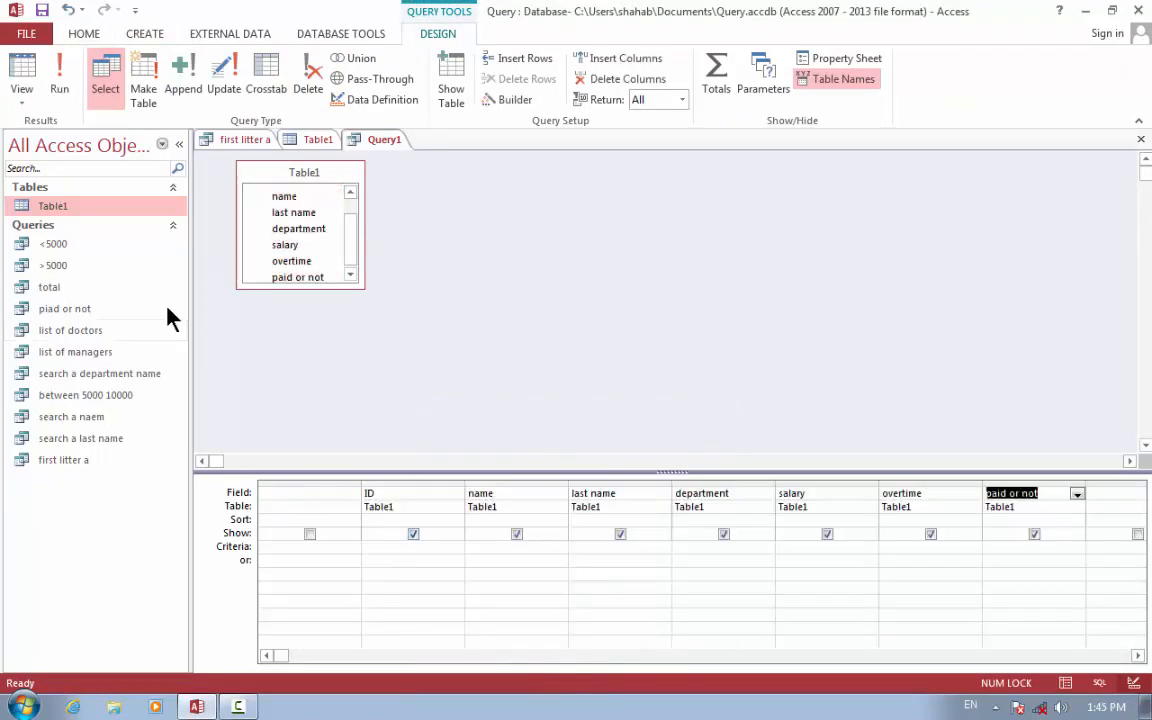
- Look at the new query in Datasheet View and SQL View, and return to Design View
{"action": "left_click", "coordinate": [22, 104]}
{"action": "left_click", "coordinate": [58, 120]}
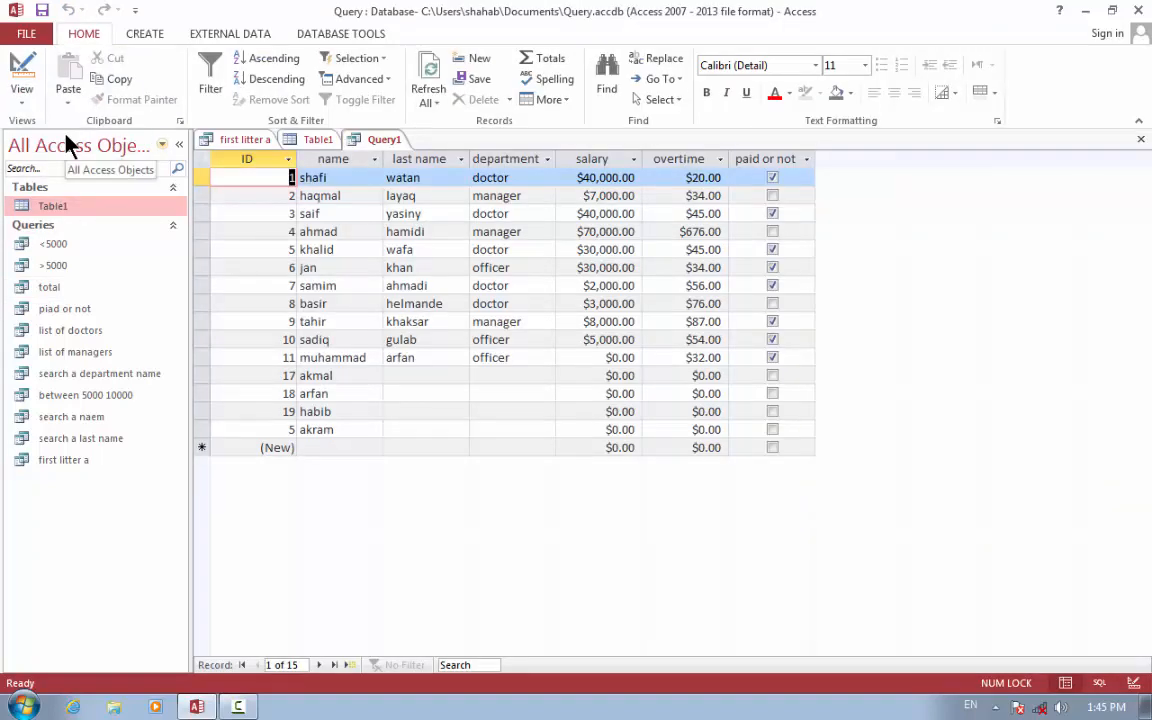
{"action": "left_click", "coordinate": [24, 102]}
{"action": "left_click", "coordinate": [46, 170]}
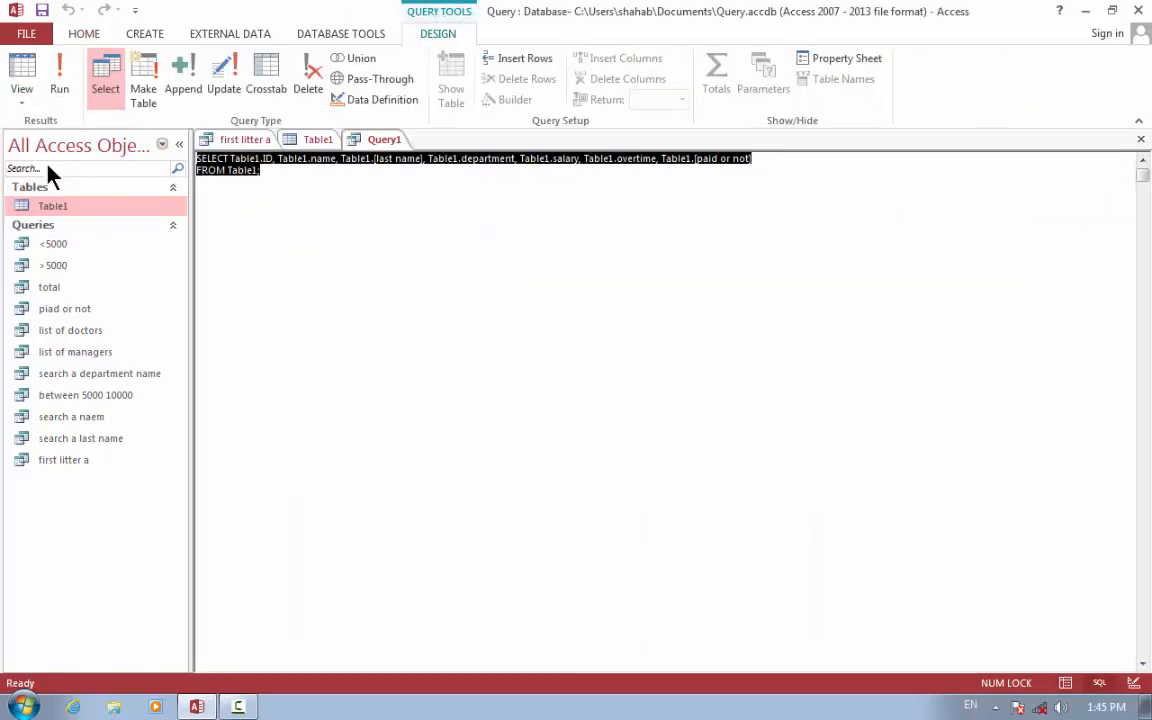
{"action": "left_click", "coordinate": [24, 104]}
{"action": "left_click", "coordinate": [62, 212]}
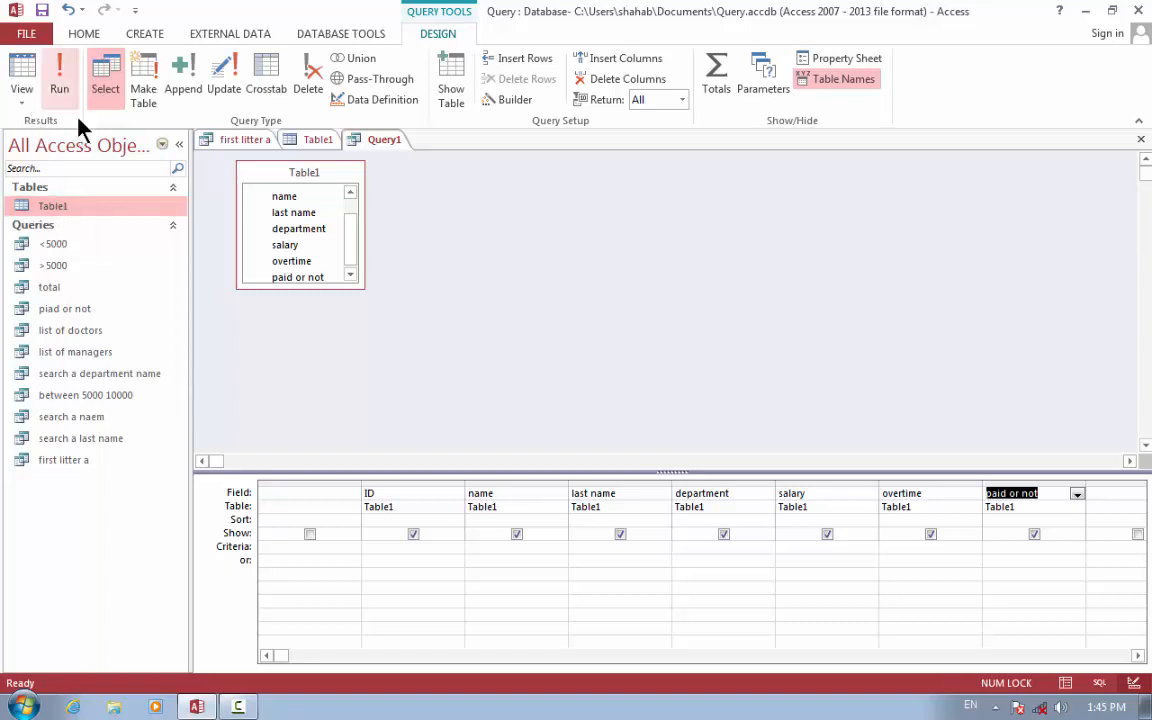
- Hide the last name and overtime fields from the output, run the query, and return to its design
{"action": "left_click", "coordinate": [620, 535]}
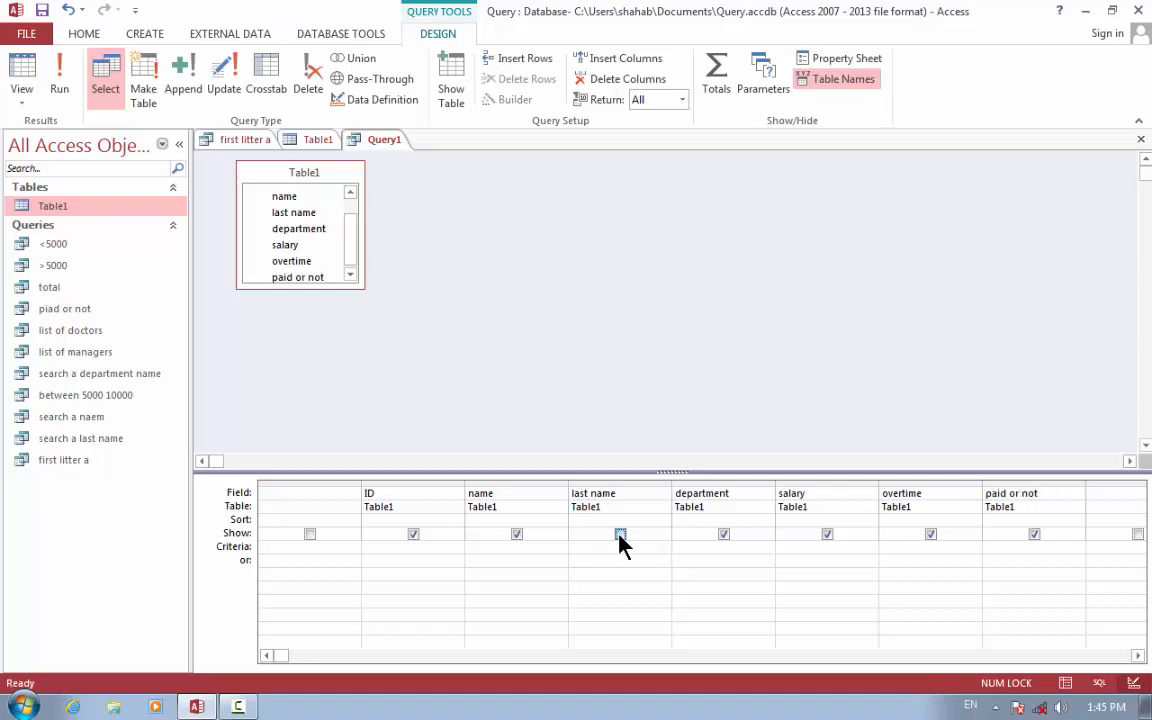
{"action": "left_click", "coordinate": [931, 535]}
{"action": "left_click", "coordinate": [58, 80]}
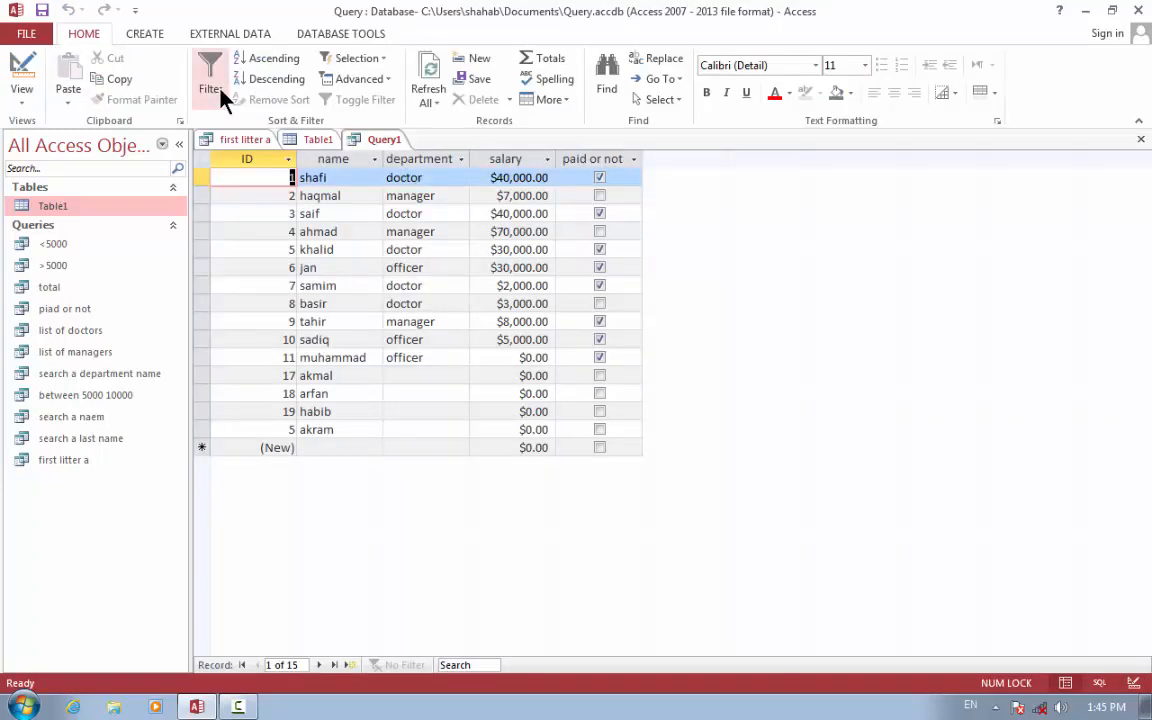
{"action": "left_click", "coordinate": [21, 62]}
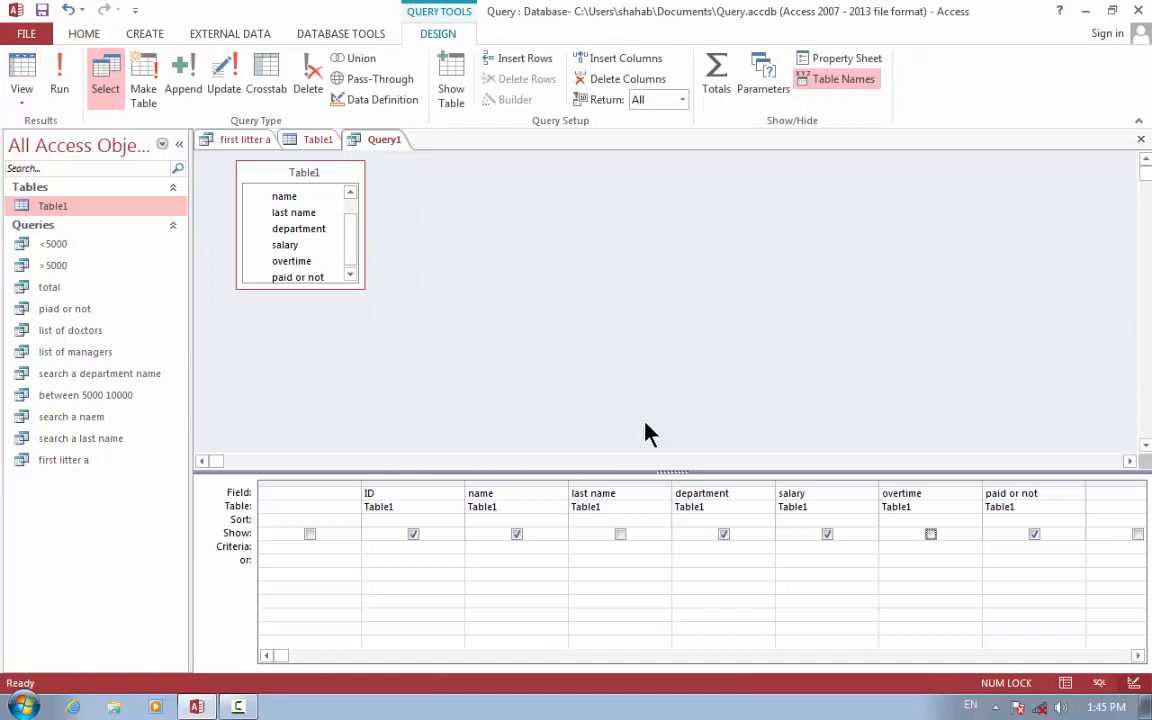
- Include the last name field in the output again, run the query, and return to its design
{"action": "left_click", "coordinate": [624, 536]}
{"action": "left_click", "coordinate": [57, 68]}
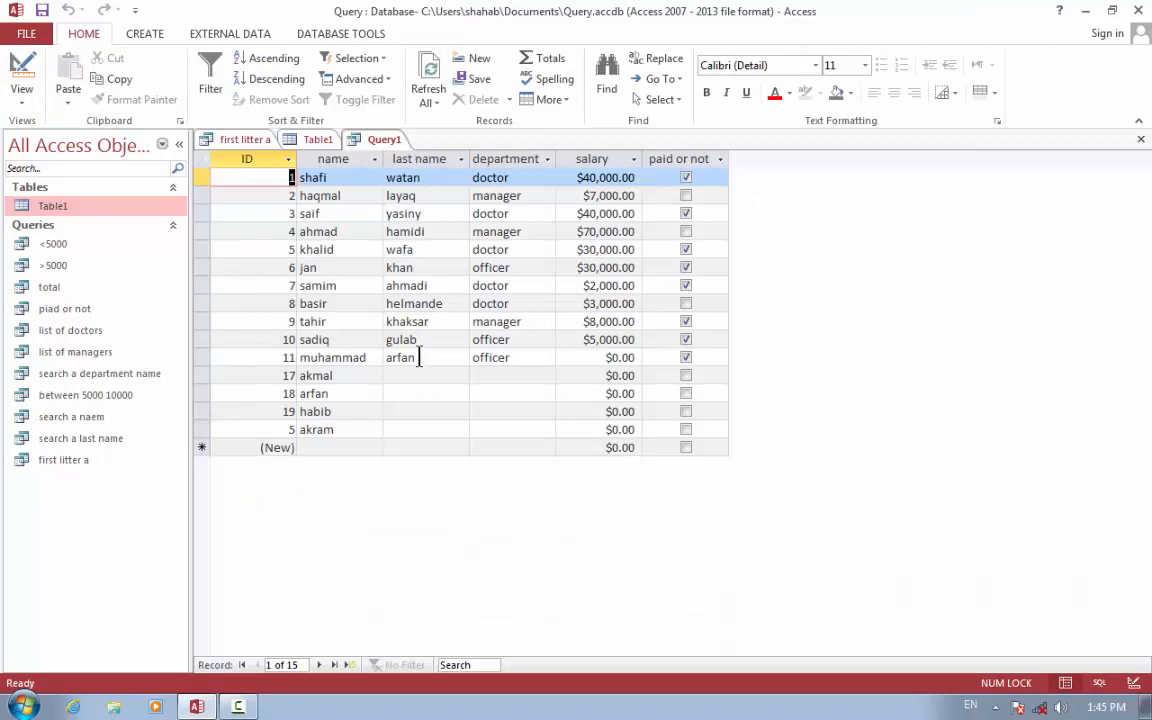
{"action": "left_click", "coordinate": [24, 70]}
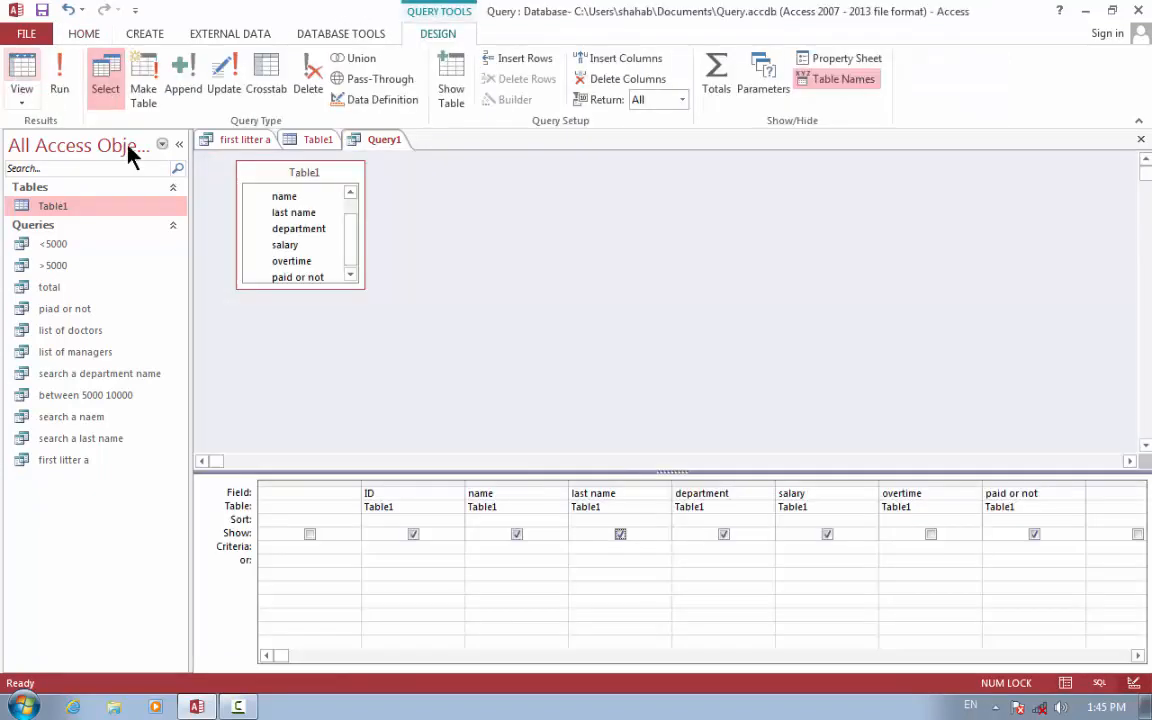
- Include the overtime field in the output again, run the query, and return to its design
{"action": "left_click", "coordinate": [930, 534]}
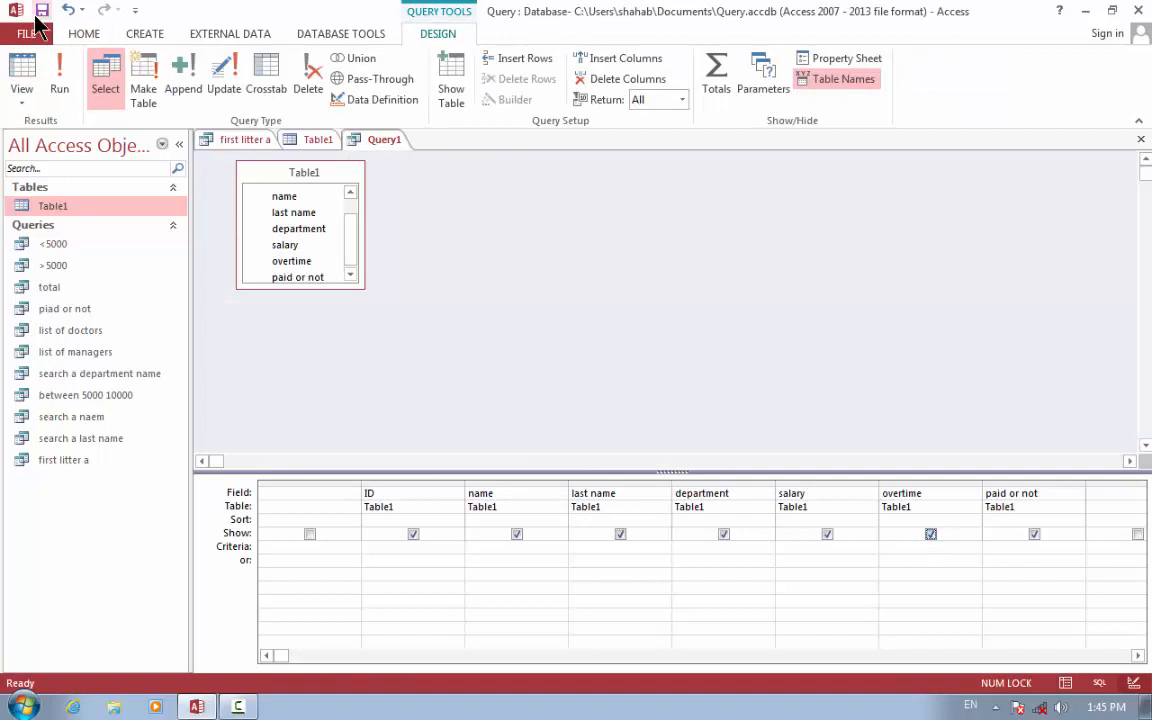
{"action": "left_click", "coordinate": [63, 72]}
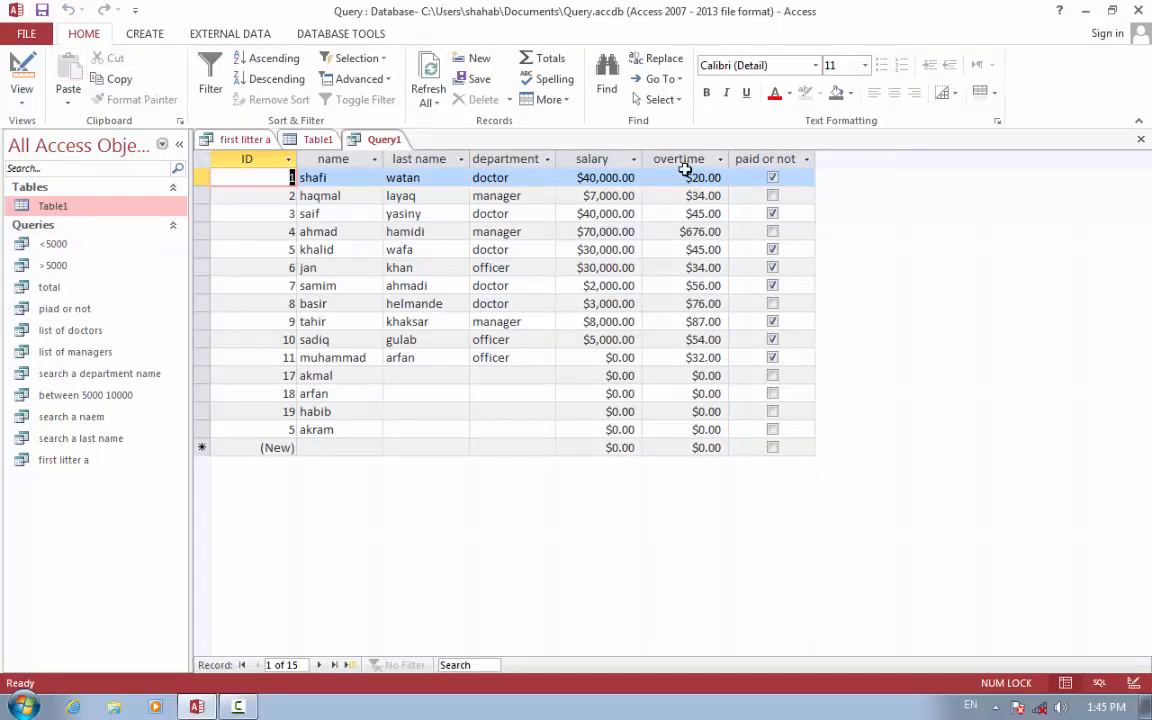
{"action": "left_click", "coordinate": [14, 84]}
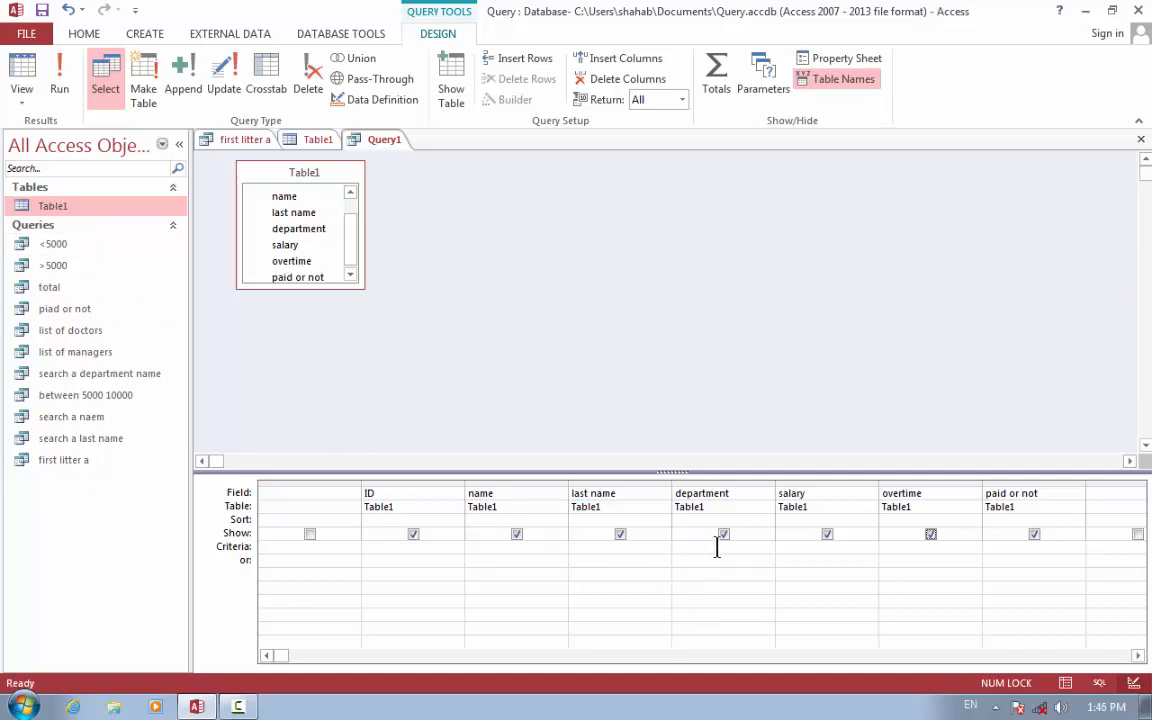
- Hide the overtime, last name and paid or not fields from the query's output
{"action": "left_click", "coordinate": [930, 534]}
{"action": "left_click", "coordinate": [620, 535]}
{"action": "left_click", "coordinate": [1034, 534]}
- Turn the query into a make-table query that outputs to "my frivate table" in the current database
{"action": "left_click", "coordinate": [155, 93]}
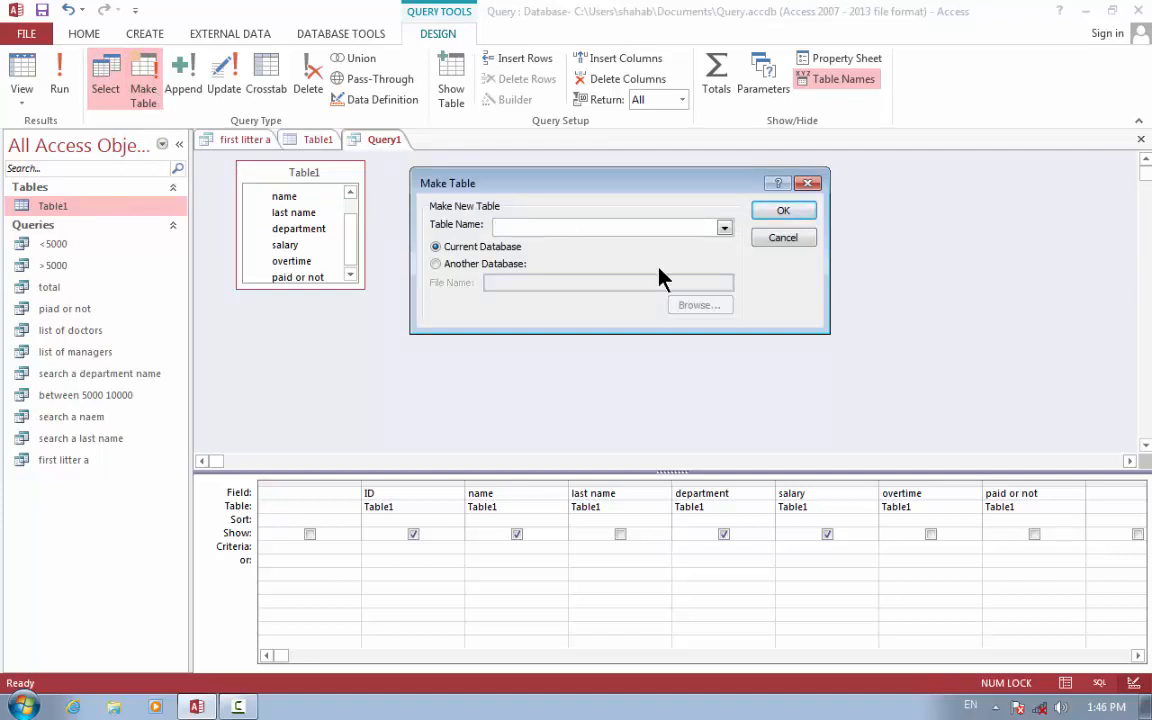
{"action": "type", "text": "my frivate table"}
{"action": "left_click", "coordinate": [792, 213]}
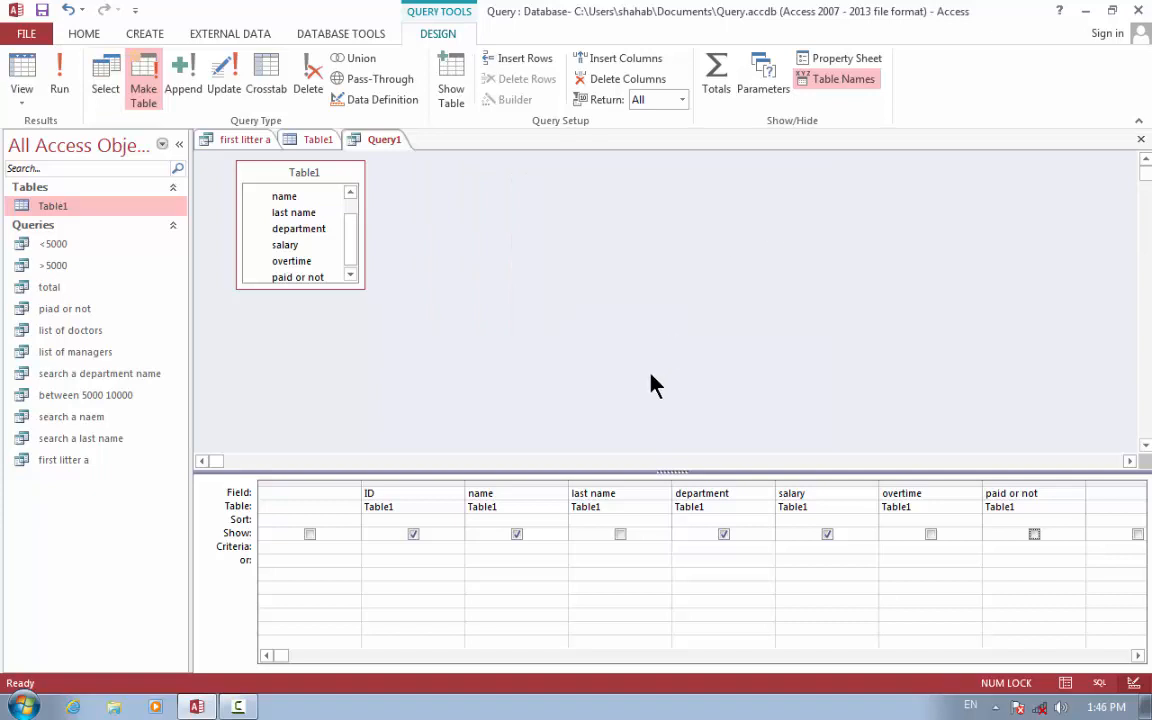
- Close the make-table query and save it as "frivate table"
{"action": "key", "text": "ctrl+w"}
{"action": "key", "text": "Return"}
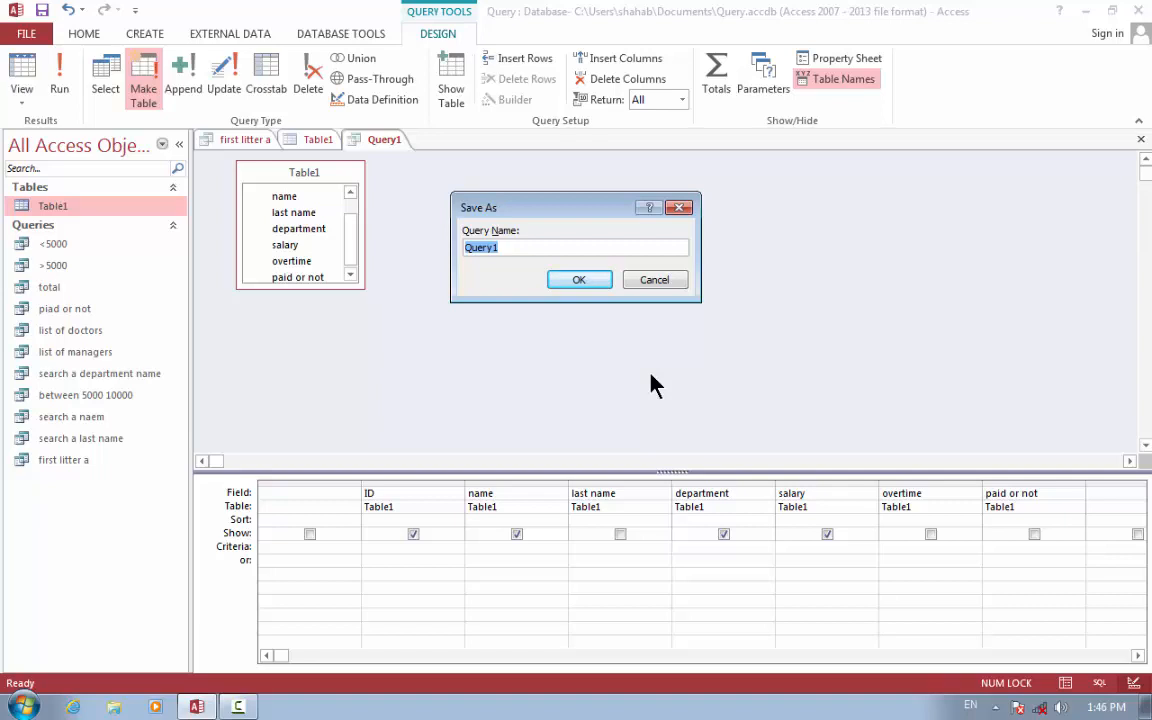
{"action": "key", "text": "BackSpace"}
{"action": "type", "text": "frivate table"}
{"action": "key", "text": "Return"}
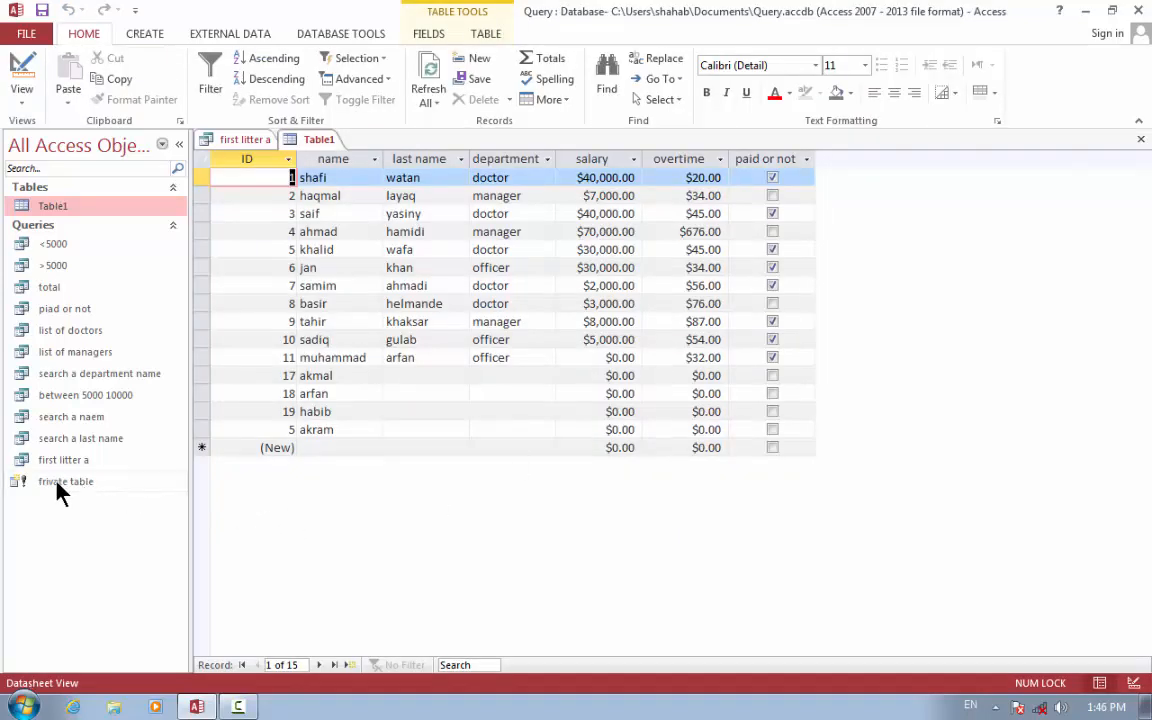
- Run the frivate table query, accept creating the new table, and open "my frivate table"
{"action": "double_click", "coordinate": [55, 483]}
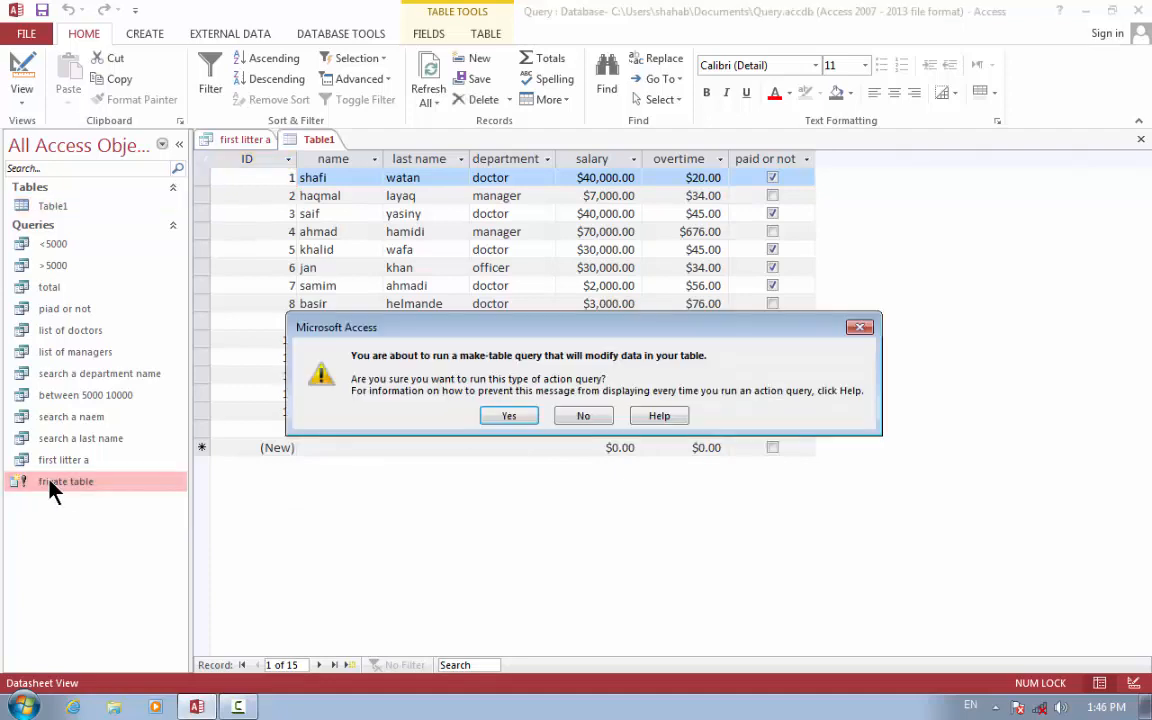
{"action": "key", "text": "Return"}
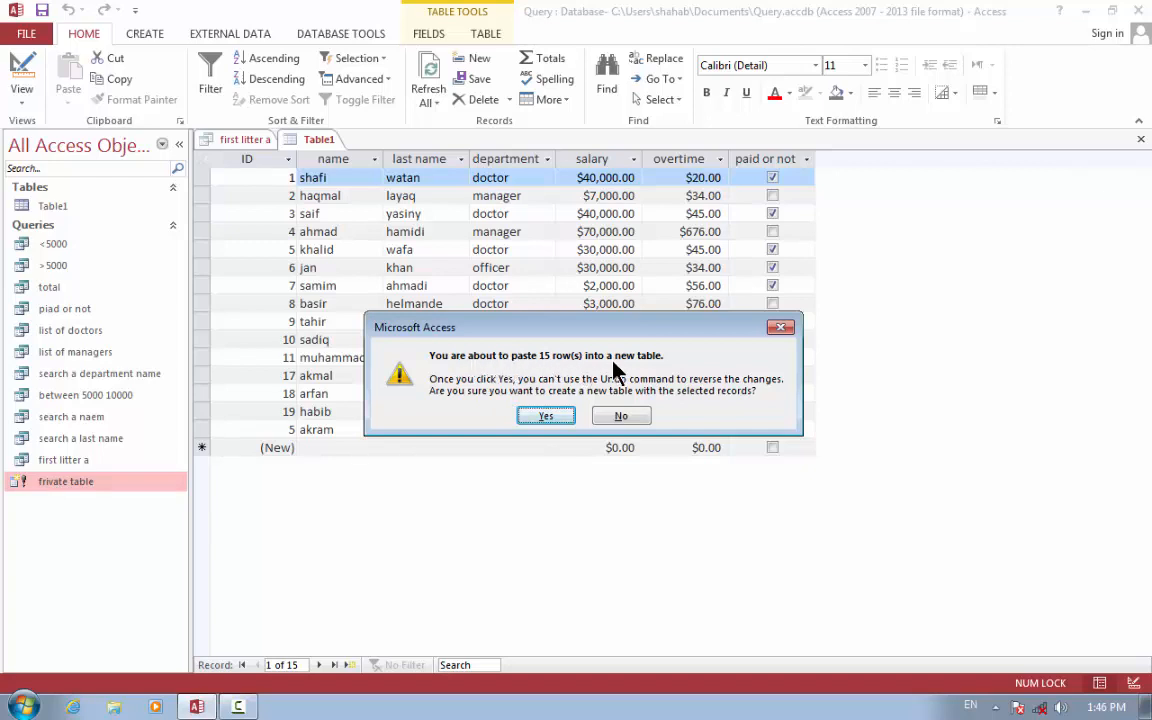
{"action": "left_click", "coordinate": [544, 417]}
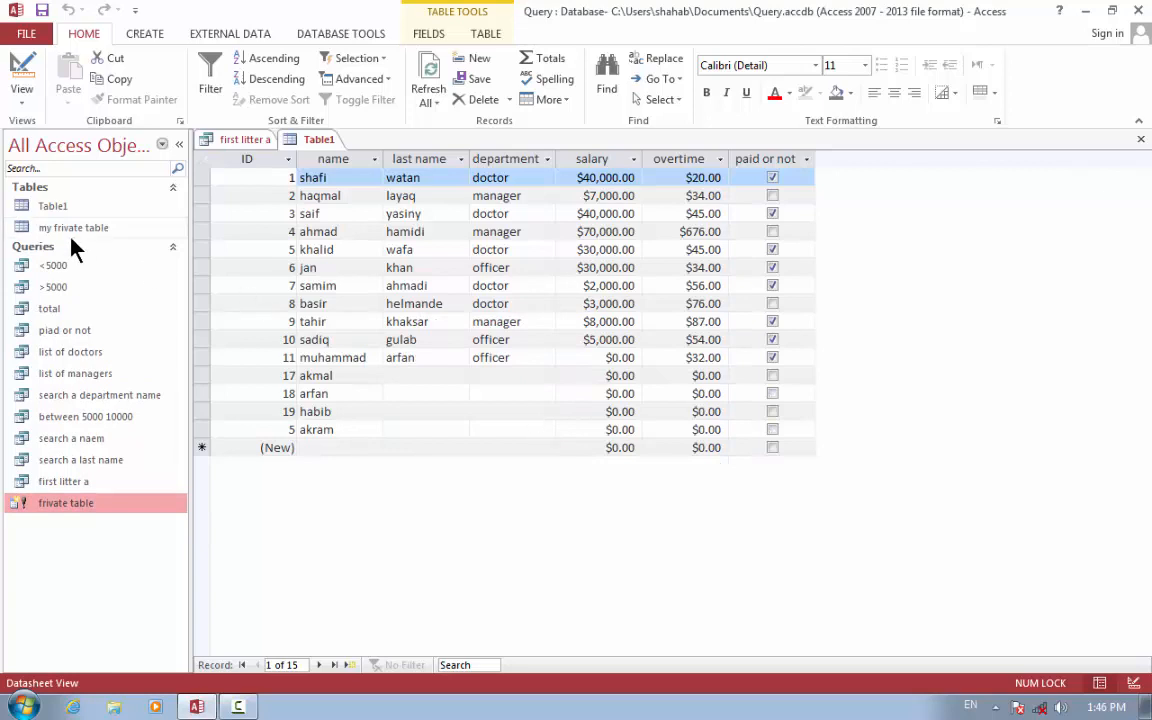
{"action": "double_click", "coordinate": [95, 229]}
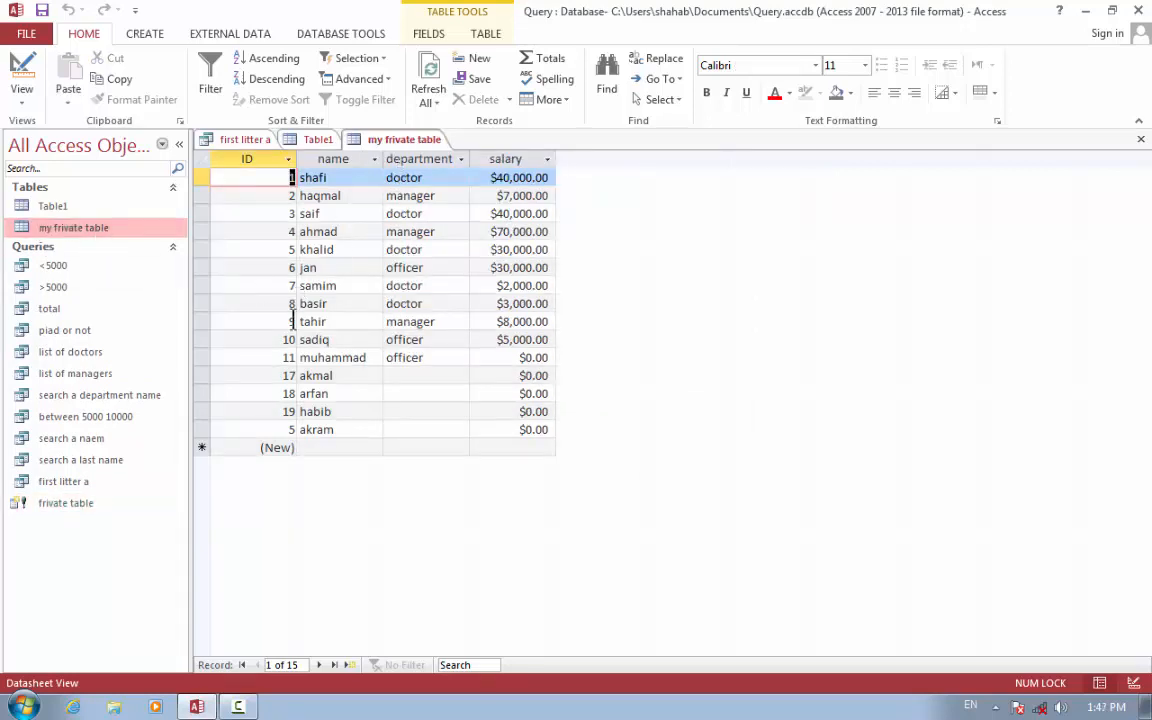
- Close the open "my frivate table" and delete it from the database
{"action": "right_click", "coordinate": [91, 230]}
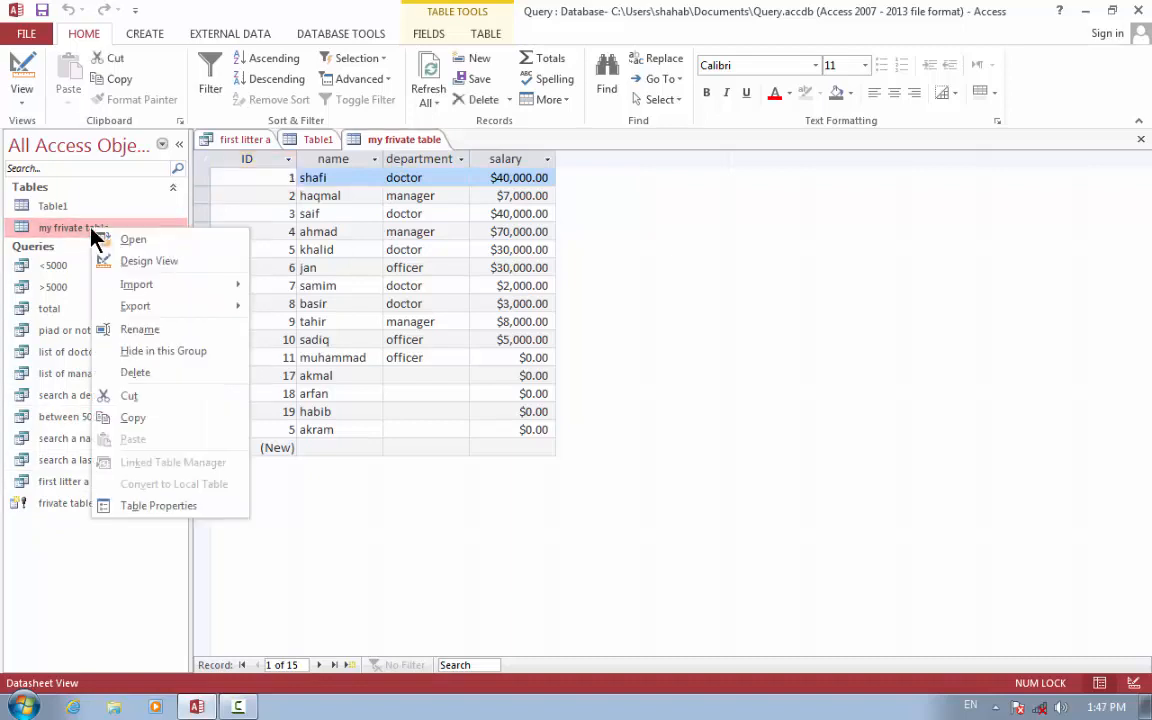
{"action": "left_click", "coordinate": [146, 375]}
{"action": "key", "text": "Return"}
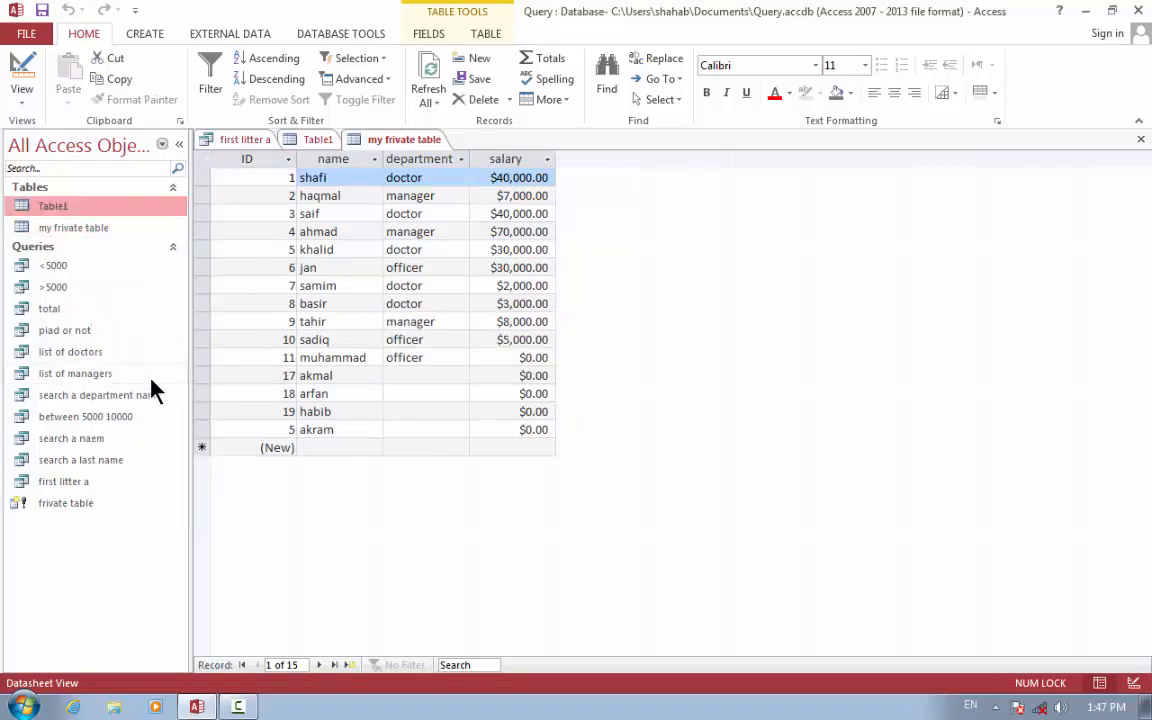
{"action": "key", "text": "ctrl+w"}
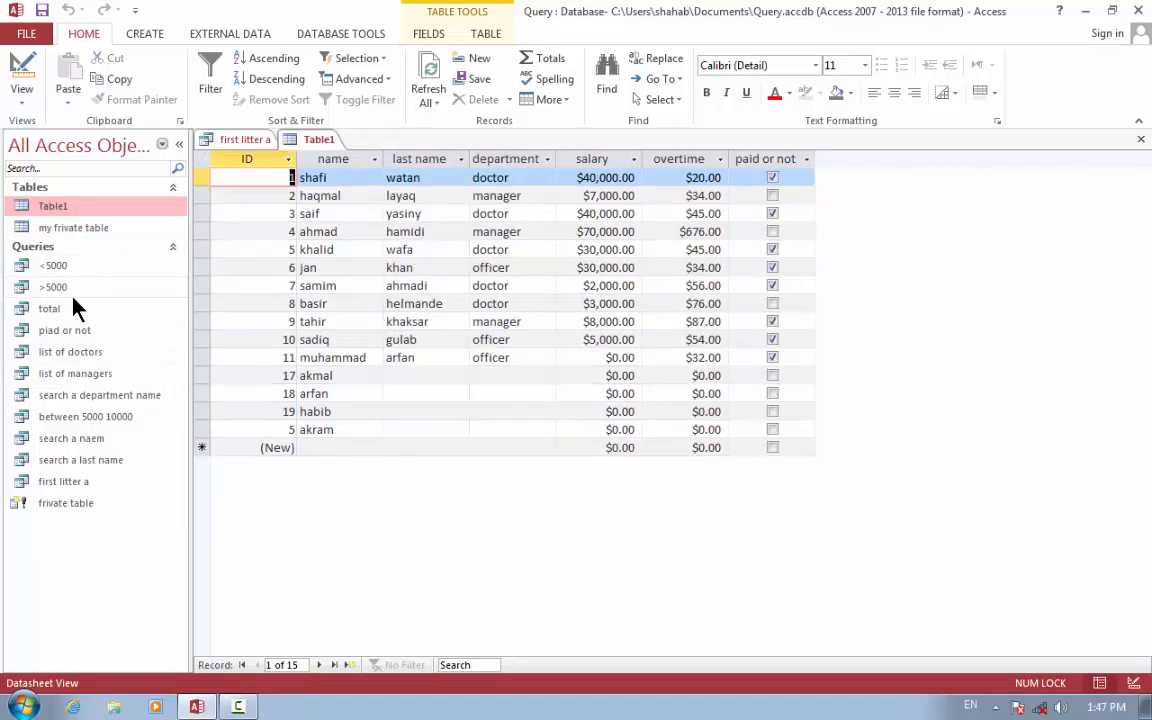
{"action": "right_click", "coordinate": [37, 226]}
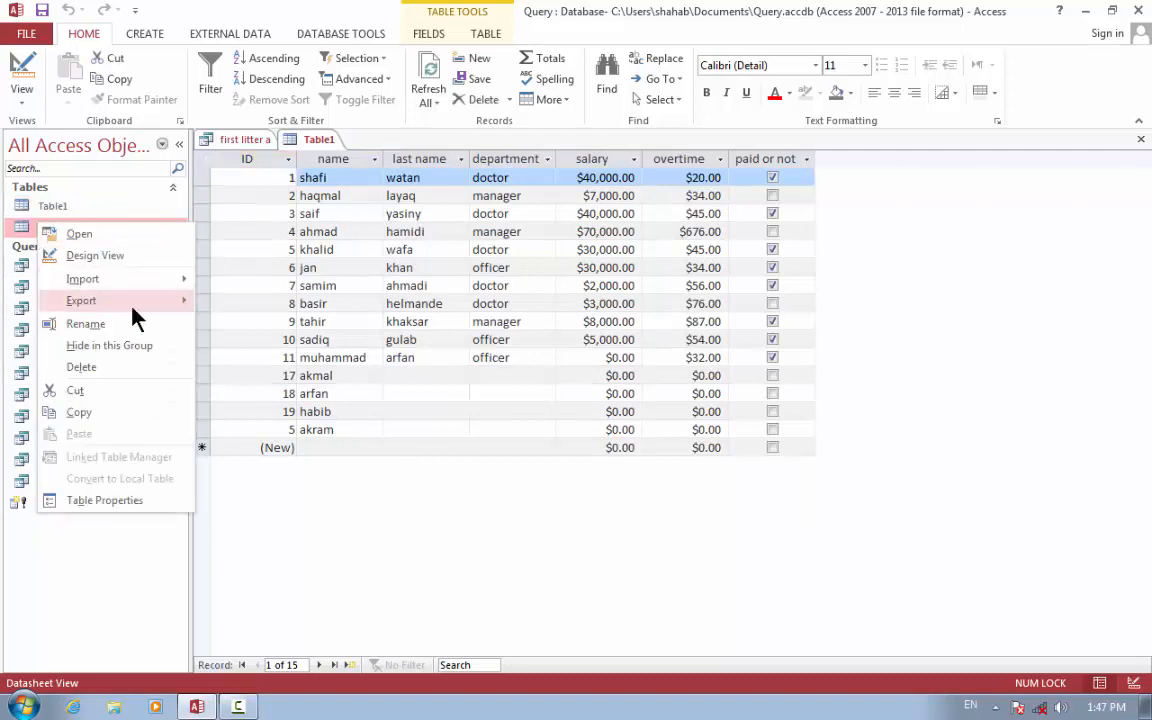
{"action": "left_click", "coordinate": [120, 368]}
{"action": "key", "text": "Return"}
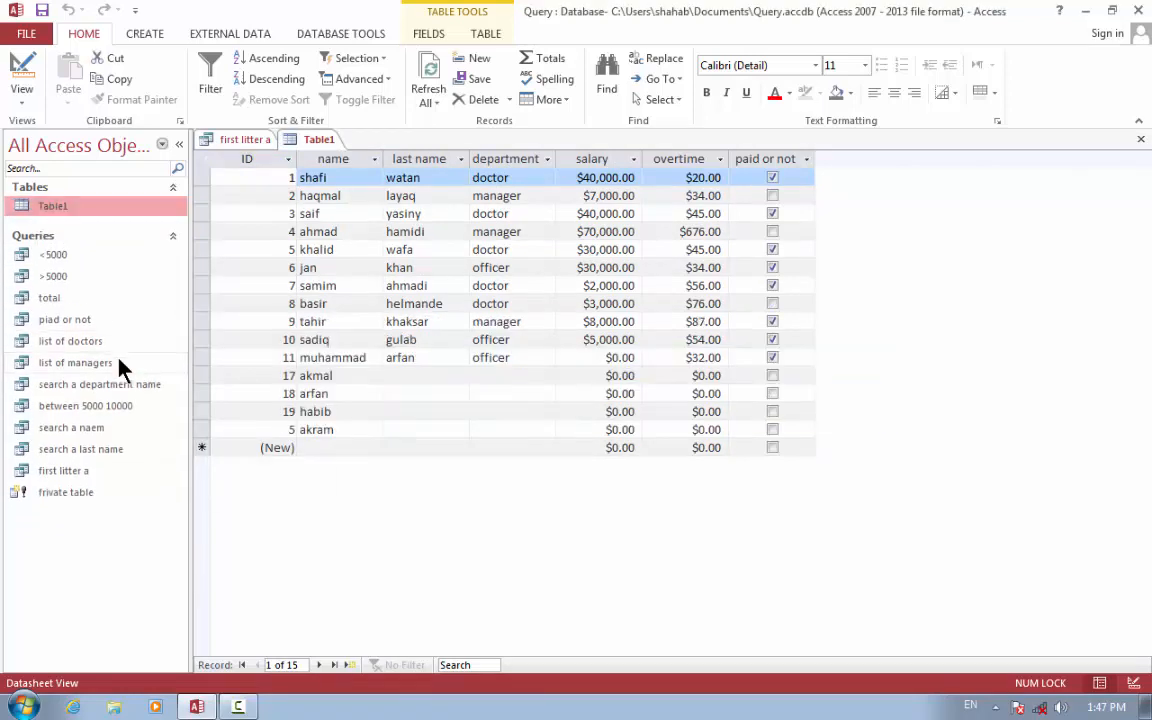
- Run the frivate table query again to recreate "my frivate table", and open the new table
{"action": "double_click", "coordinate": [55, 486]}
{"action": "key", "text": "Return"}
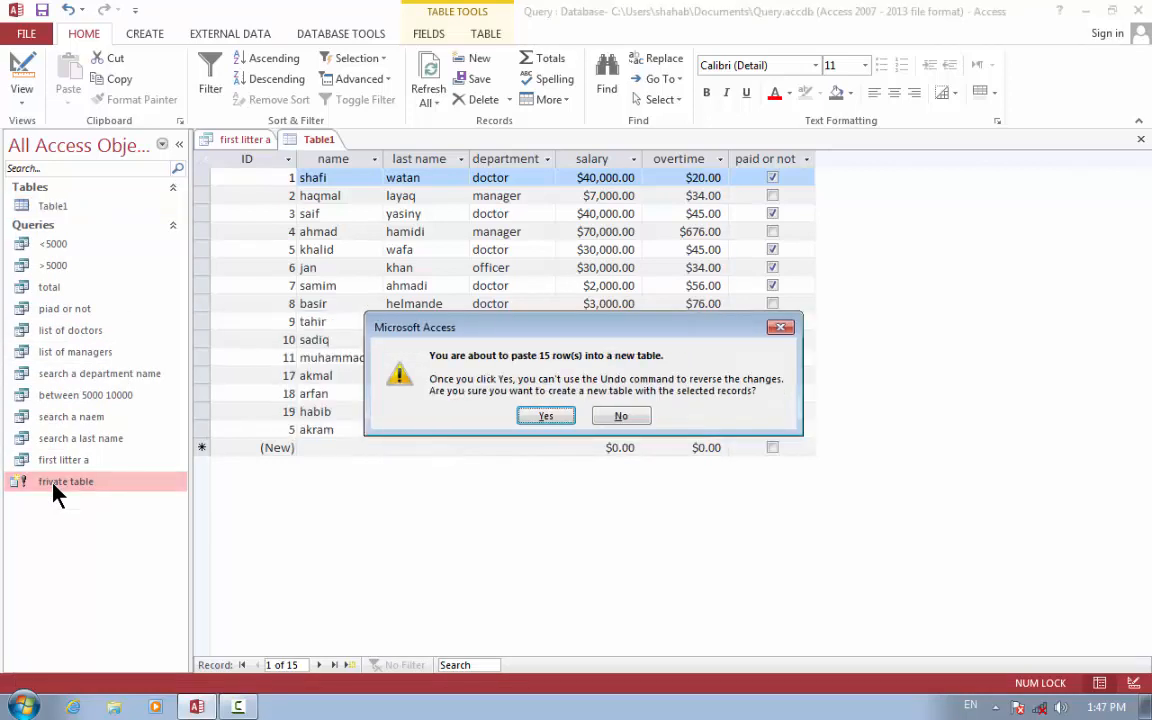
{"action": "key", "text": "Return"}
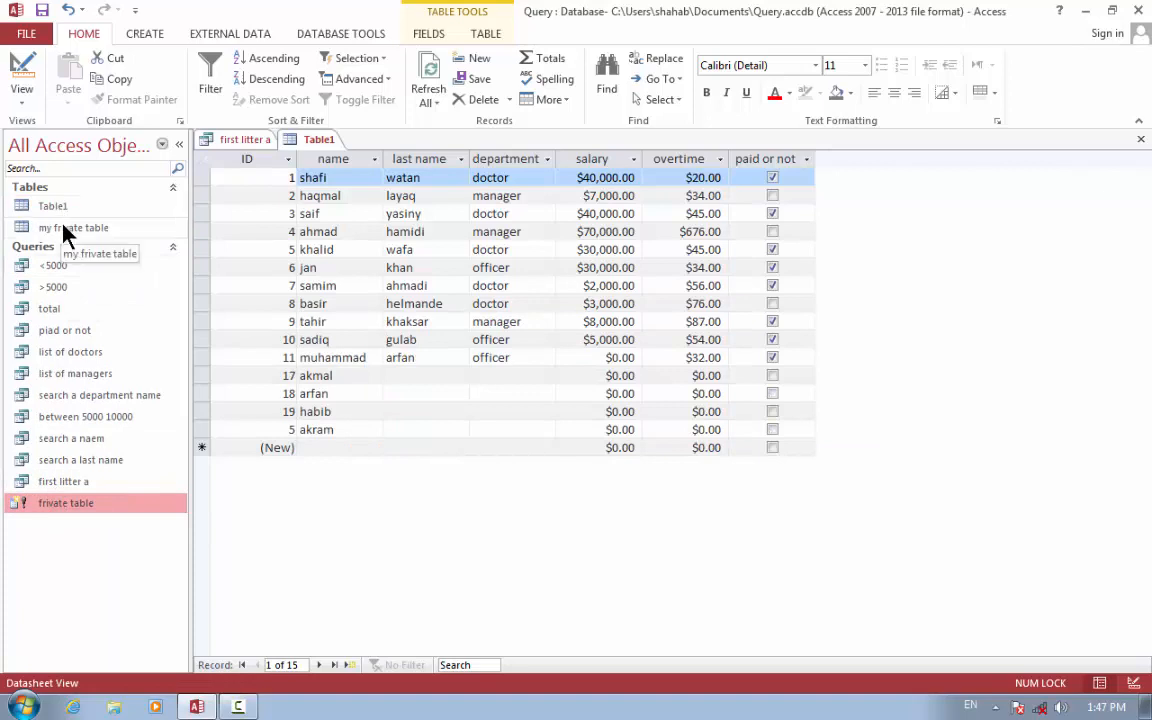
{"action": "double_click", "coordinate": [62, 228]}
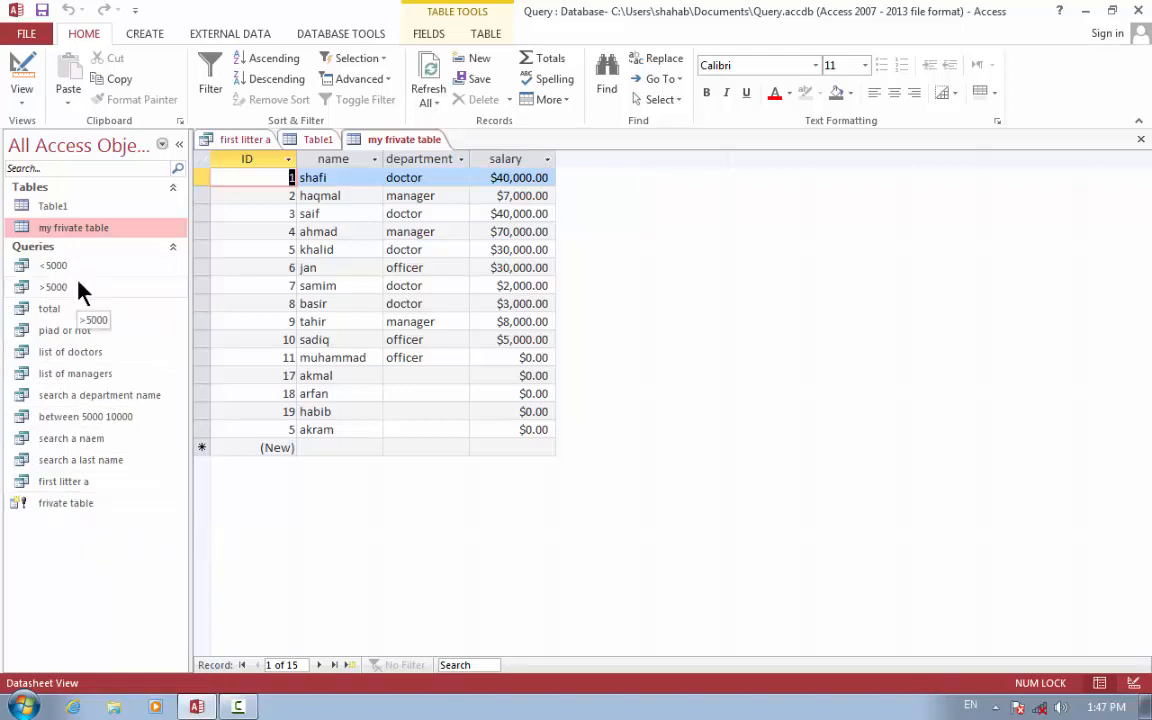
- Change the frivate table query back to a select query in its design, then close and save it
{"action": "right_click", "coordinate": [56, 506]}
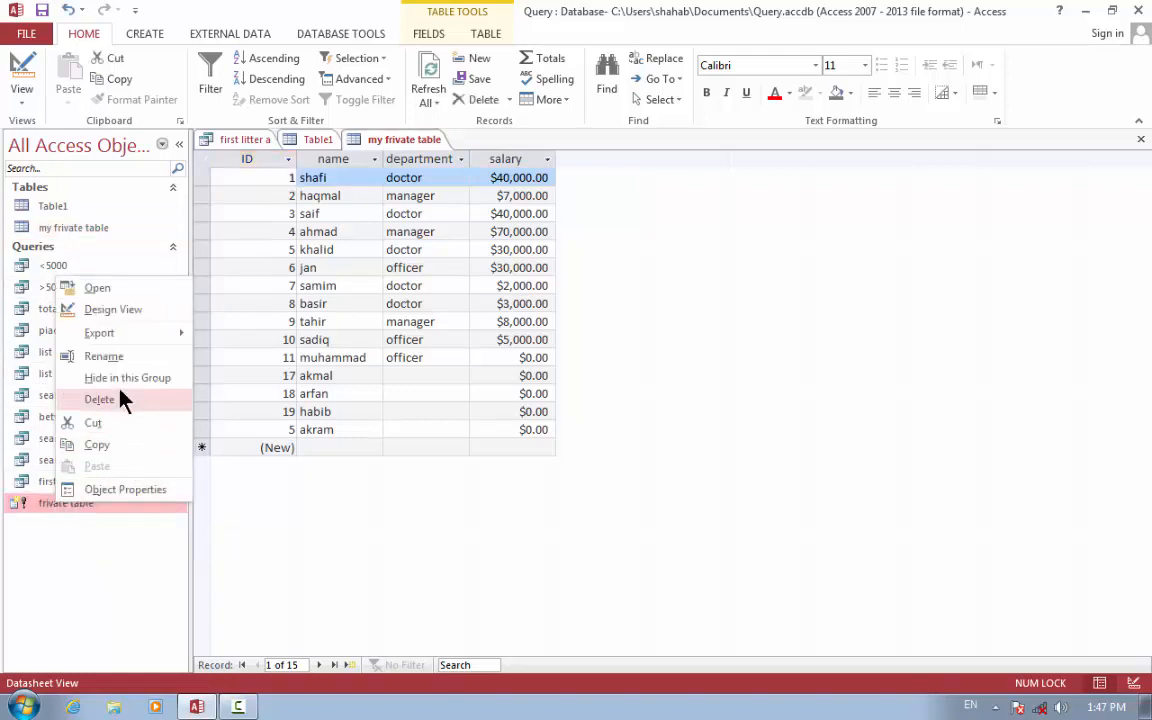
{"action": "left_click", "coordinate": [113, 309]}
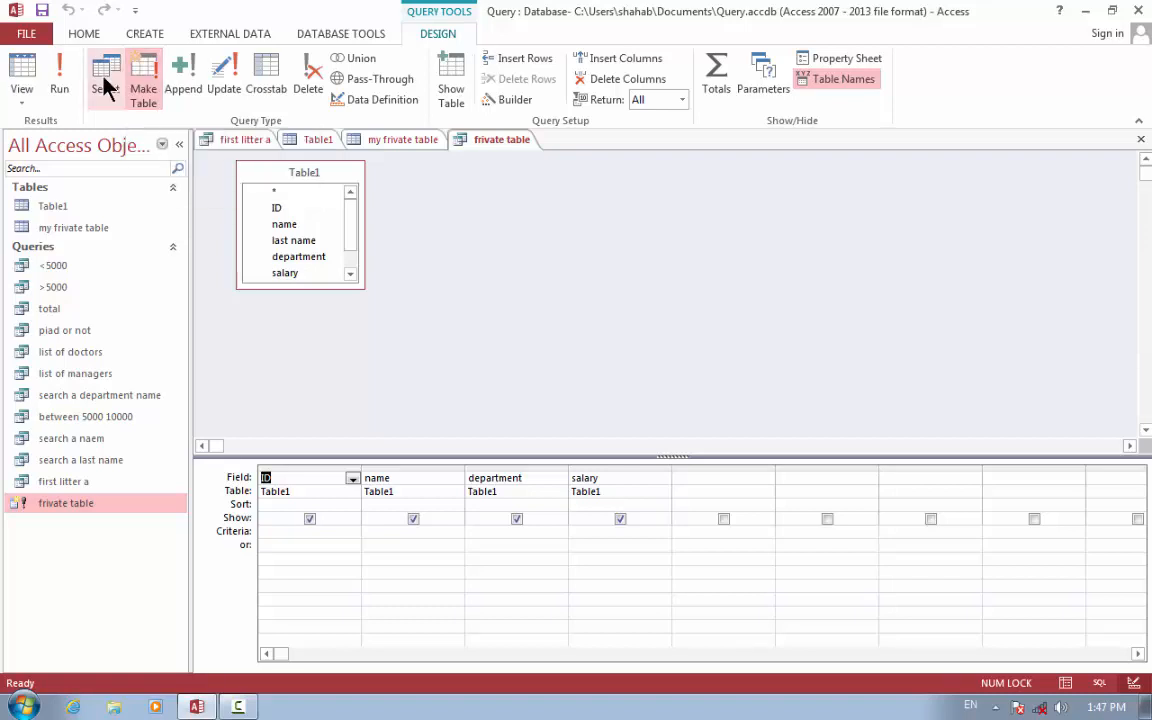
{"action": "left_click", "coordinate": [105, 85]}
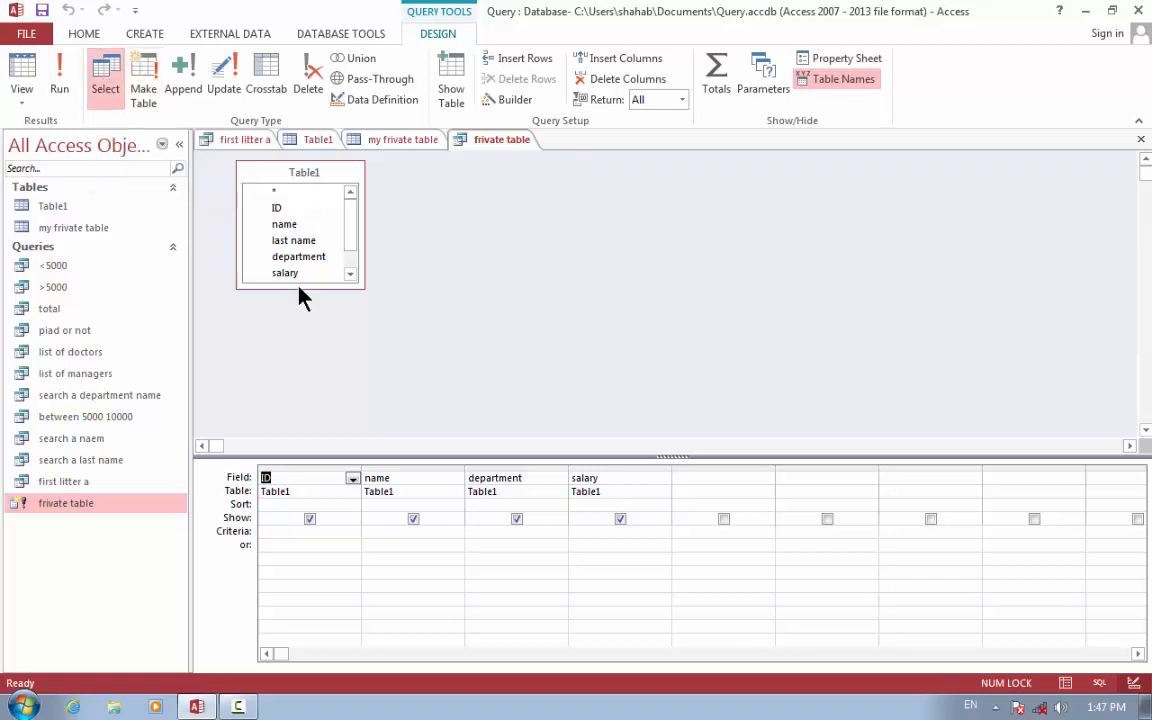
{"action": "key", "text": "ctrl+w"}
{"action": "key", "text": "Return"}
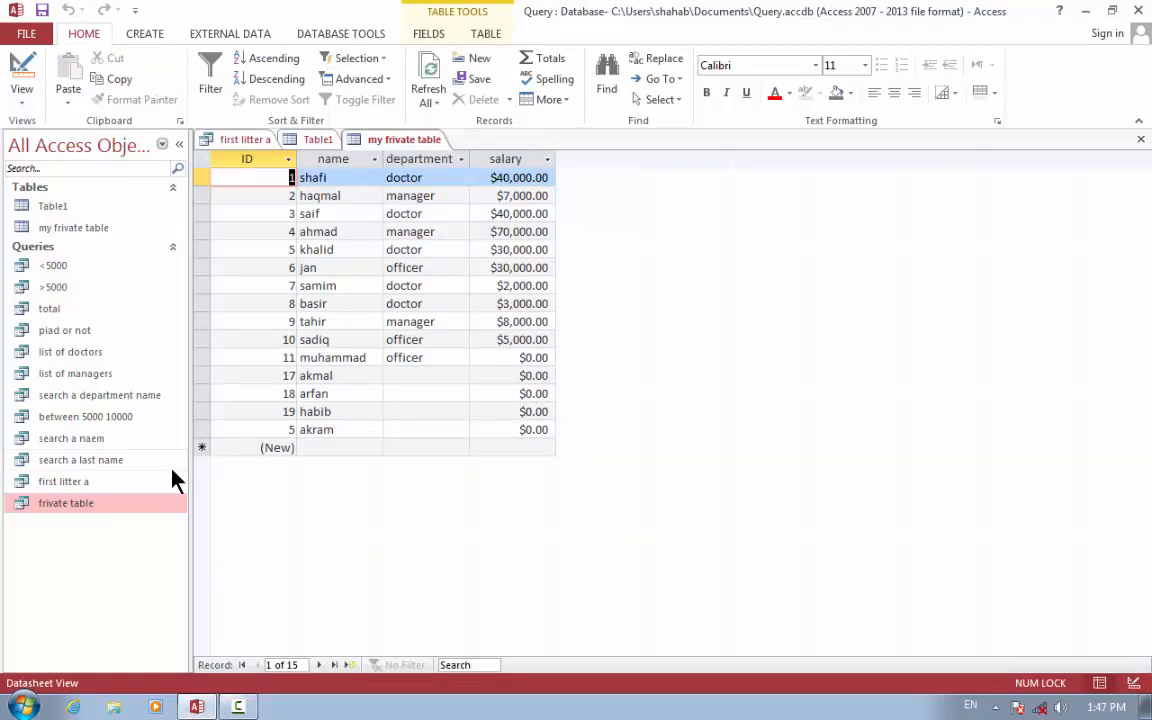
- Open the frivate table query's results, and view the full Table1 for comparison
{"action": "double_click", "coordinate": [98, 504]}
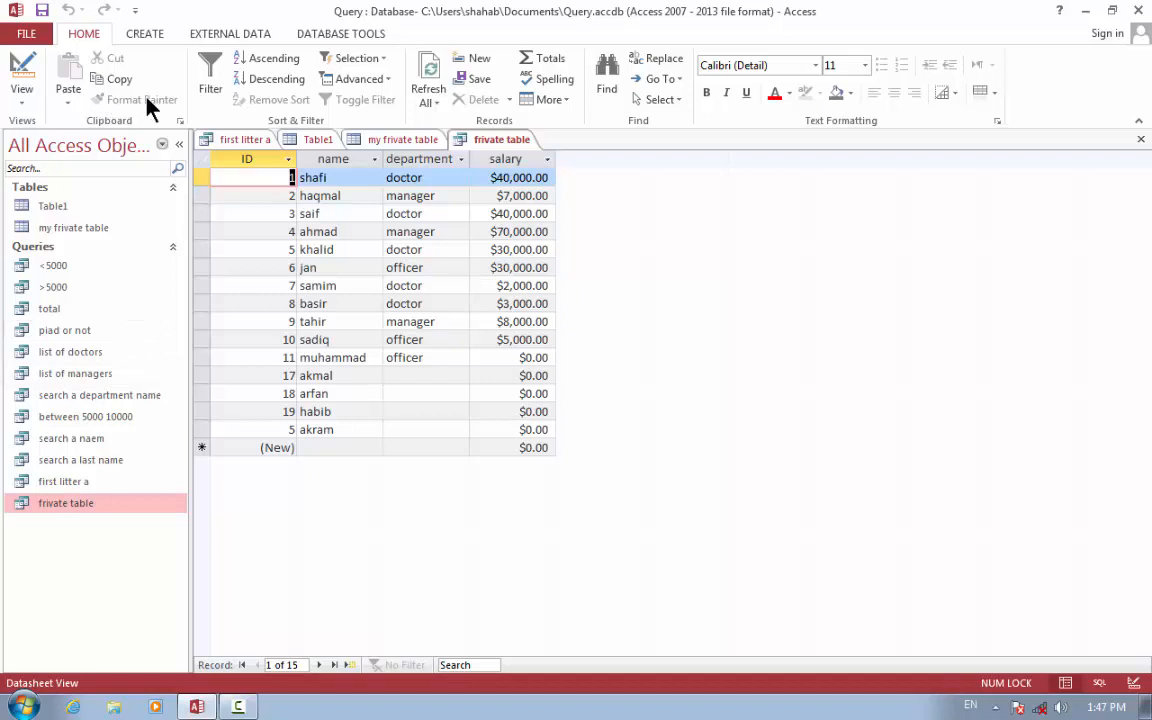
{"action": "left_click", "coordinate": [72, 212]}
{"action": "double_click", "coordinate": [72, 210]}
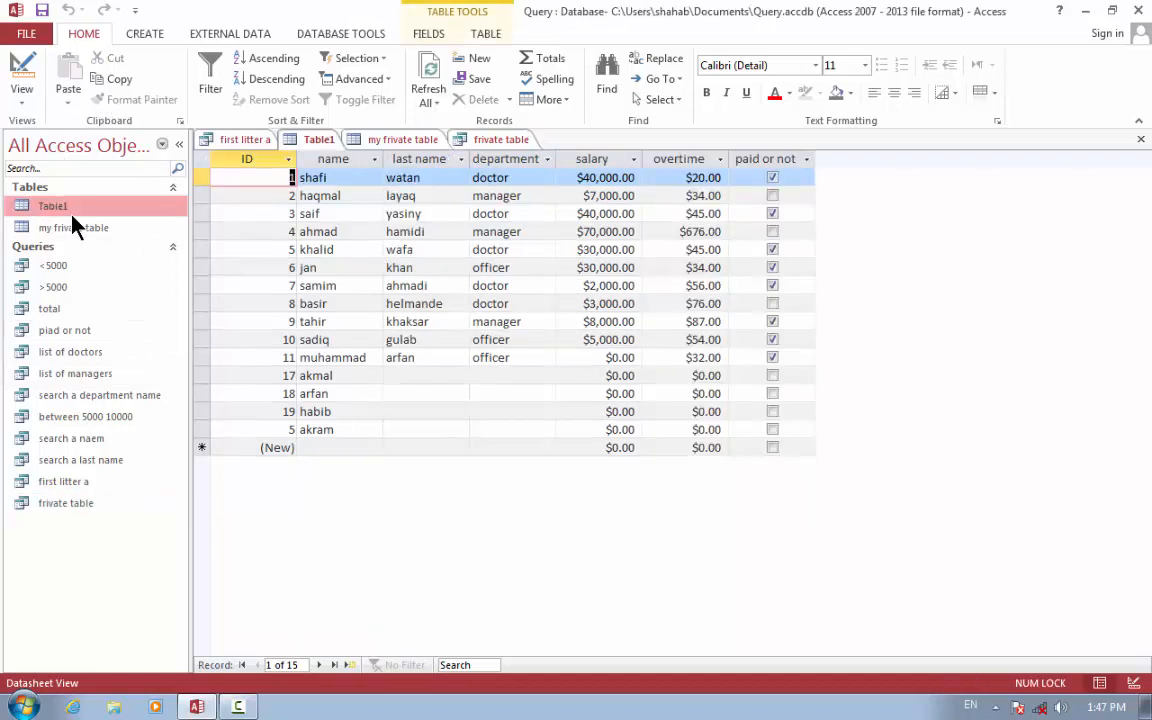
- Create a new query design based on Table1 and add all of the table's fields to the grid
{"action": "left_click", "coordinate": [143, 34]}
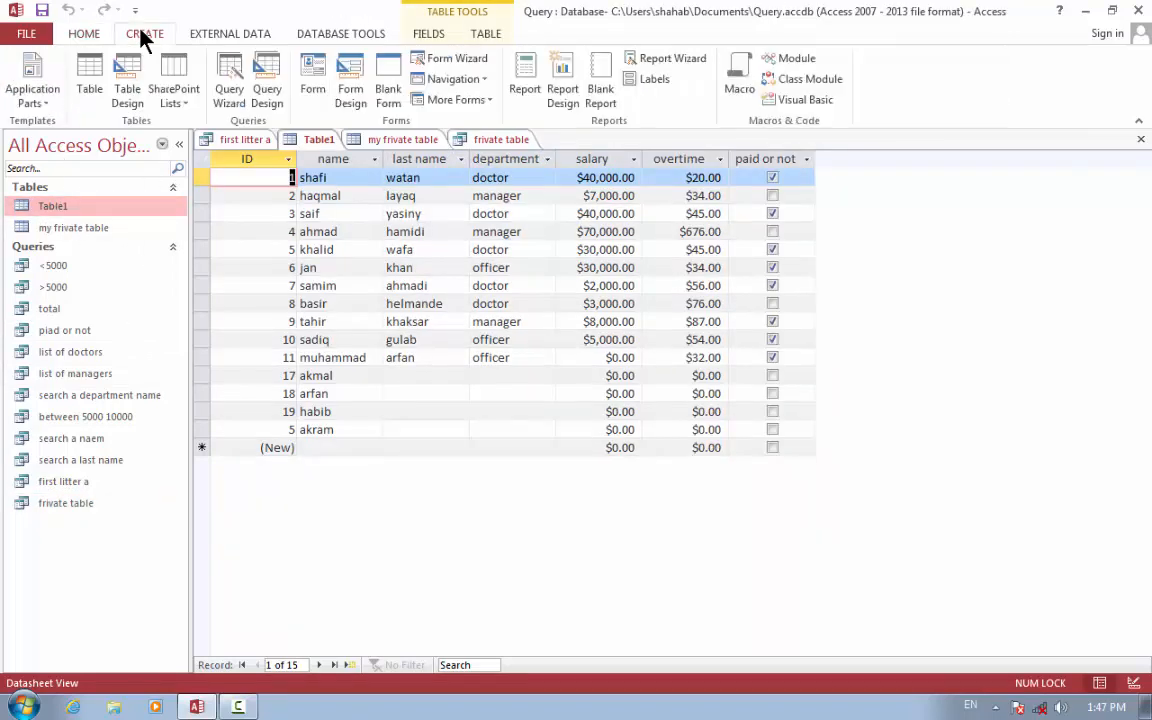
{"action": "left_click", "coordinate": [268, 92]}
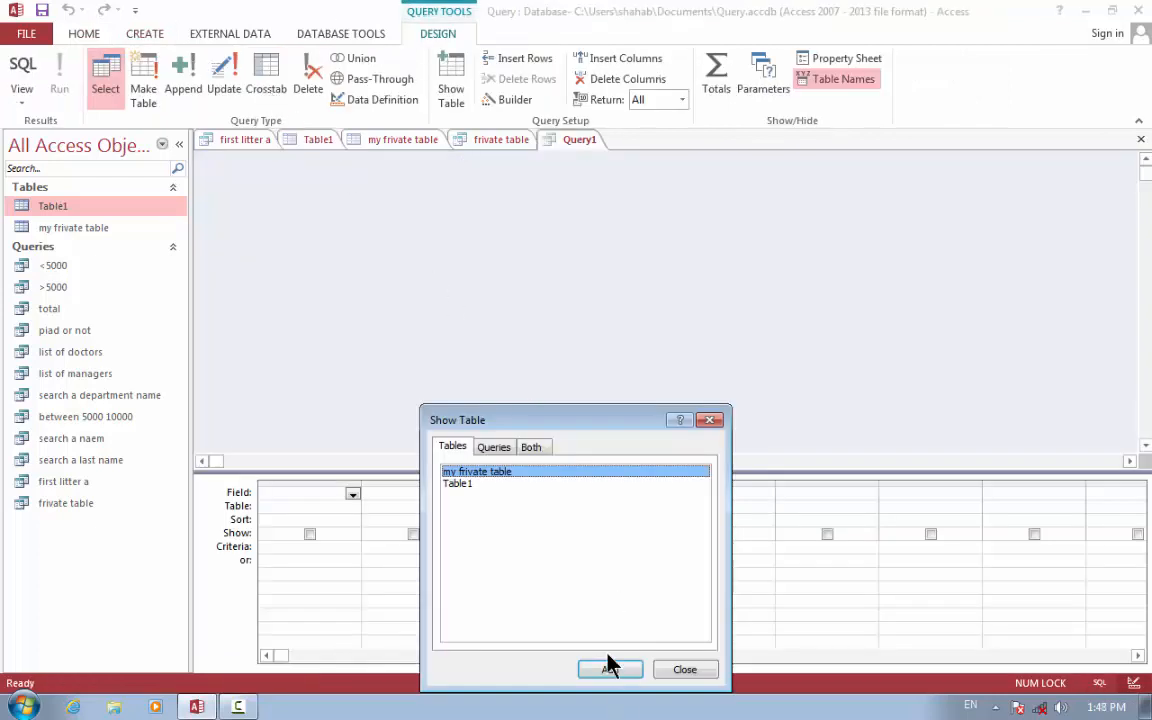
{"action": "left_click", "coordinate": [465, 484]}
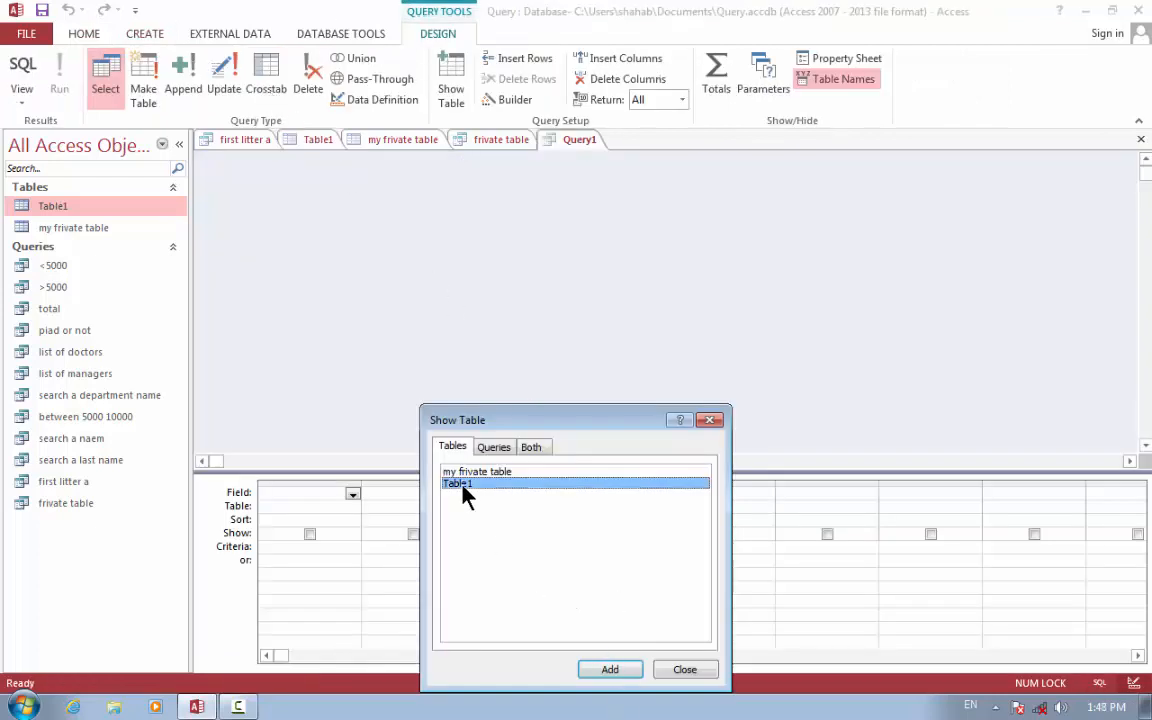
{"action": "left_click", "coordinate": [614, 670]}
{"action": "left_click", "coordinate": [687, 671]}
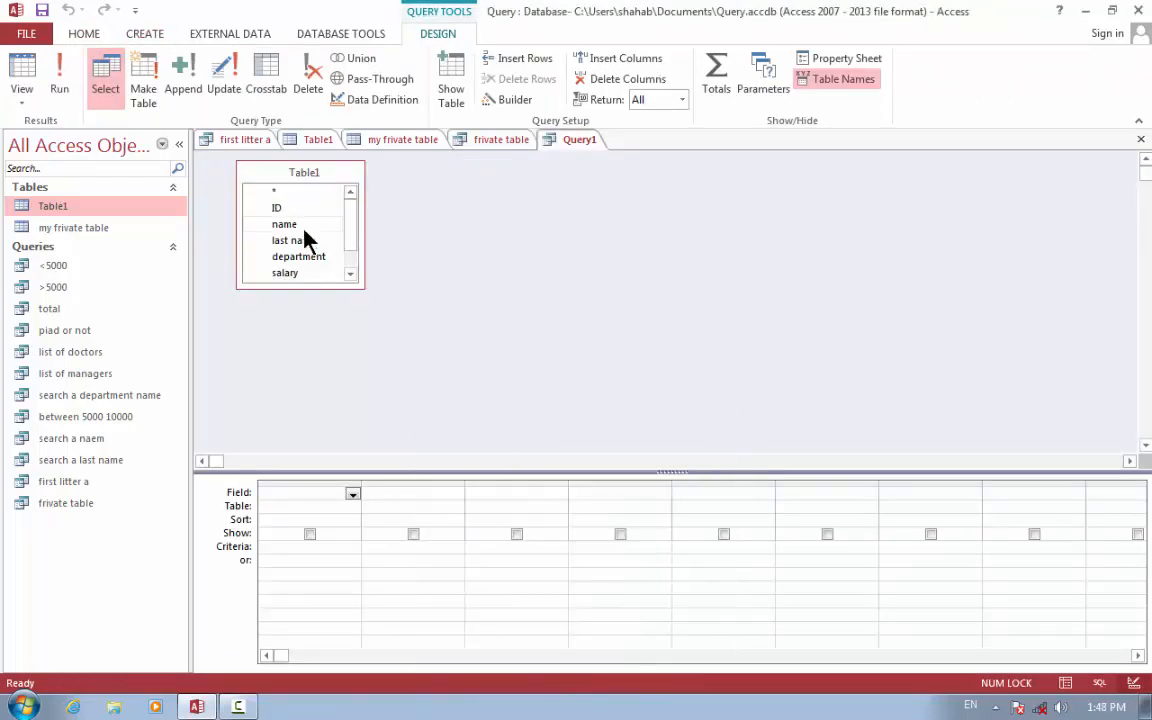
{"action": "double_click", "coordinate": [297, 181]}
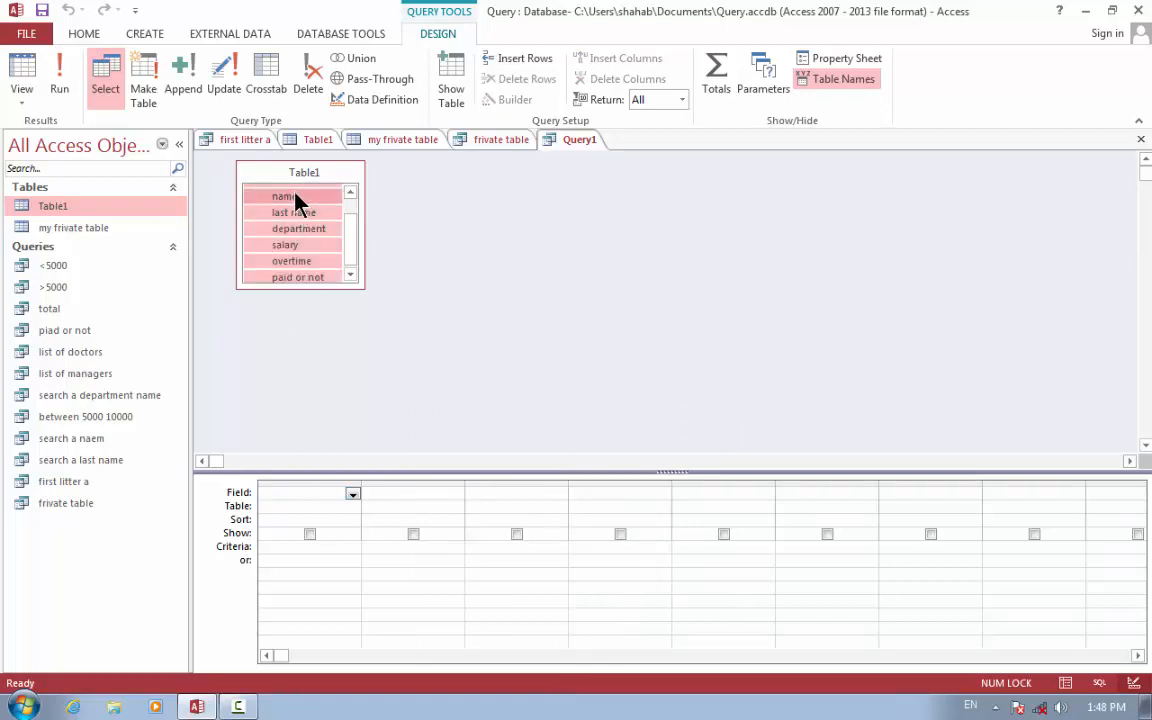
{"action": "left_click_drag", "start_coordinate": [296, 196], "coordinate": [295, 548]}
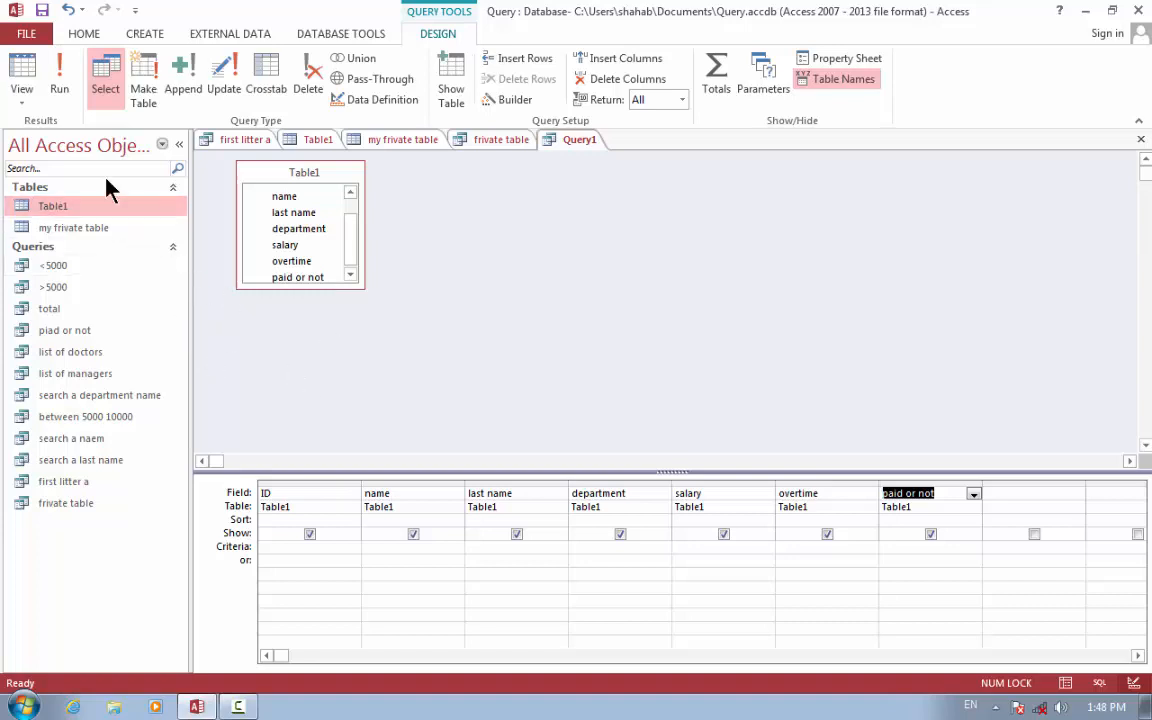
- Create a new table in Design View with an AutoNumber field named ID
{"action": "left_click", "coordinate": [144, 33]}
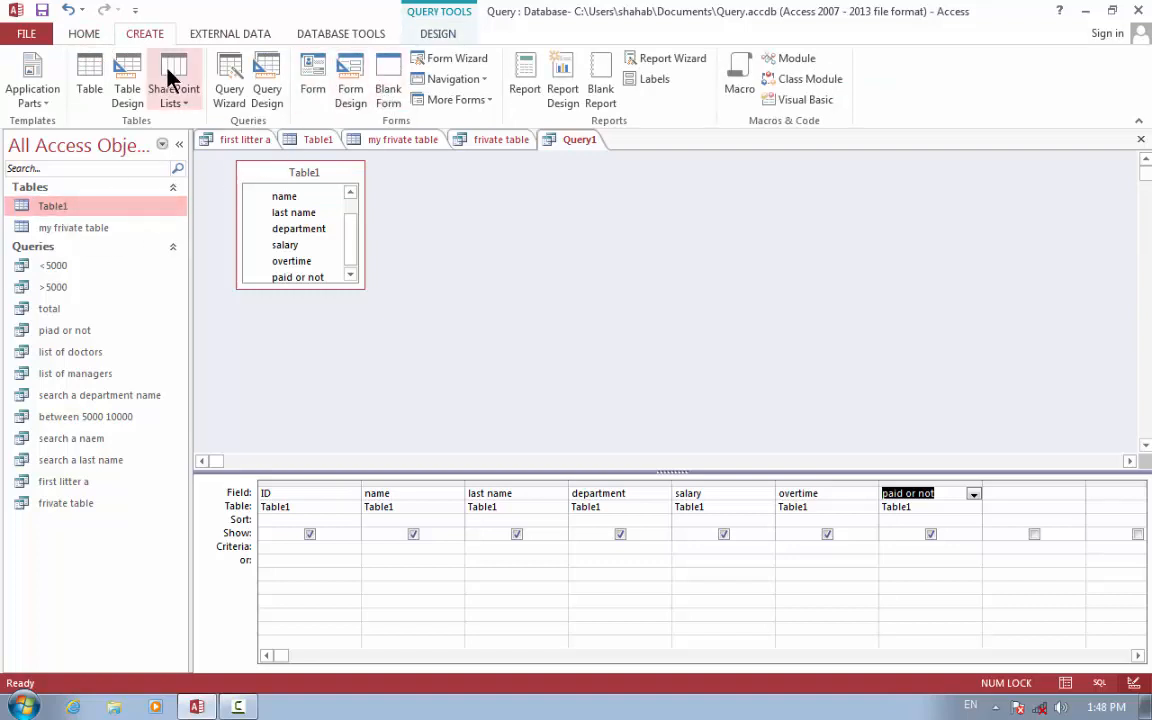
{"action": "left_click", "coordinate": [122, 76]}
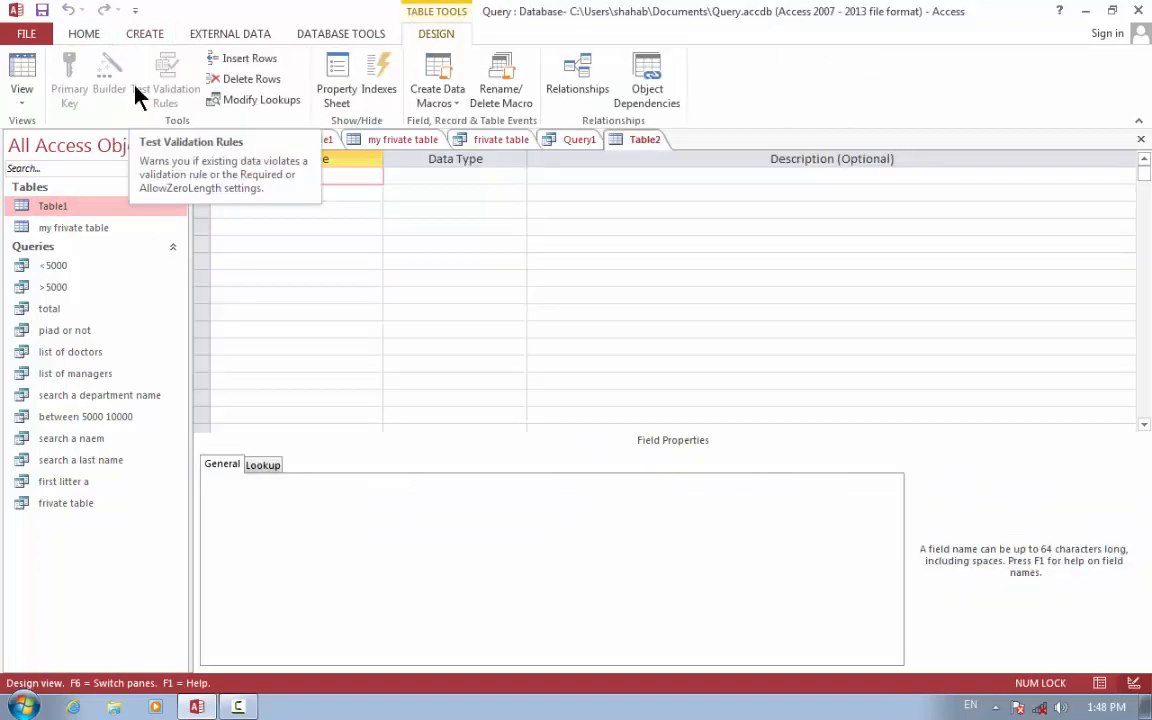
{"action": "type", "text": "id"}
{"action": "key", "text": "BackSpace"}
{"action": "key", "text": "BackSpace"}
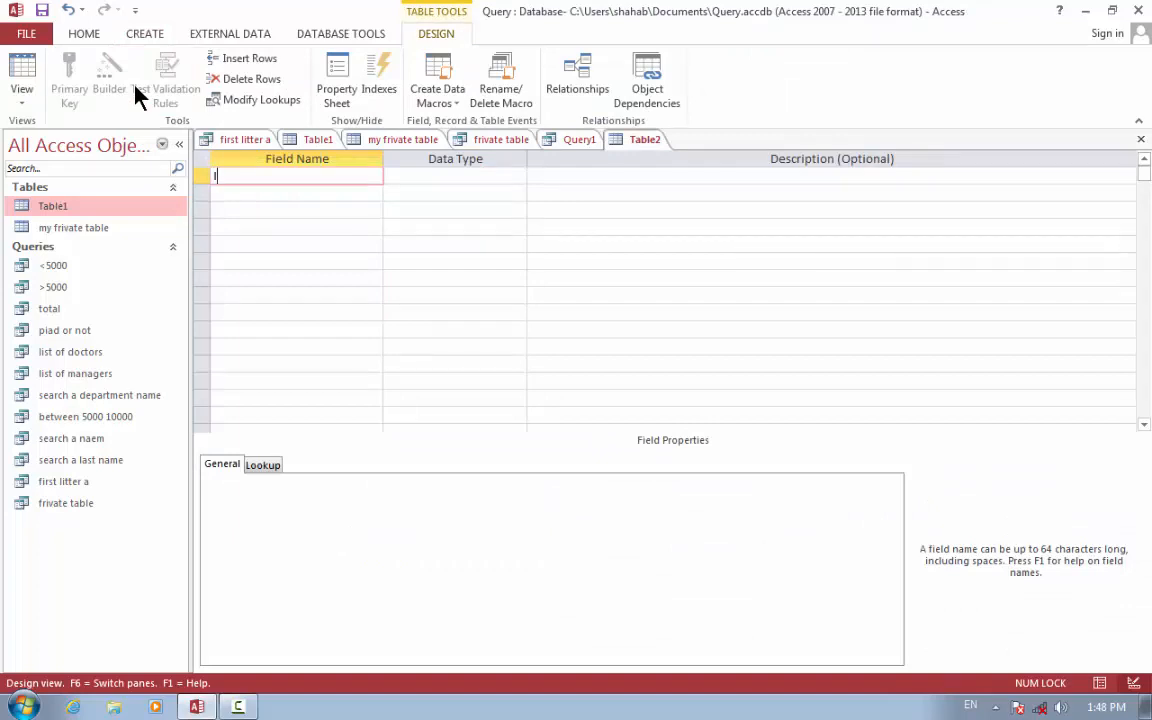
{"action": "type", "text": "ID"}
{"action": "key", "text": "Return"}
{"action": "key", "text": "Return"}
{"action": "key", "text": "Return"}
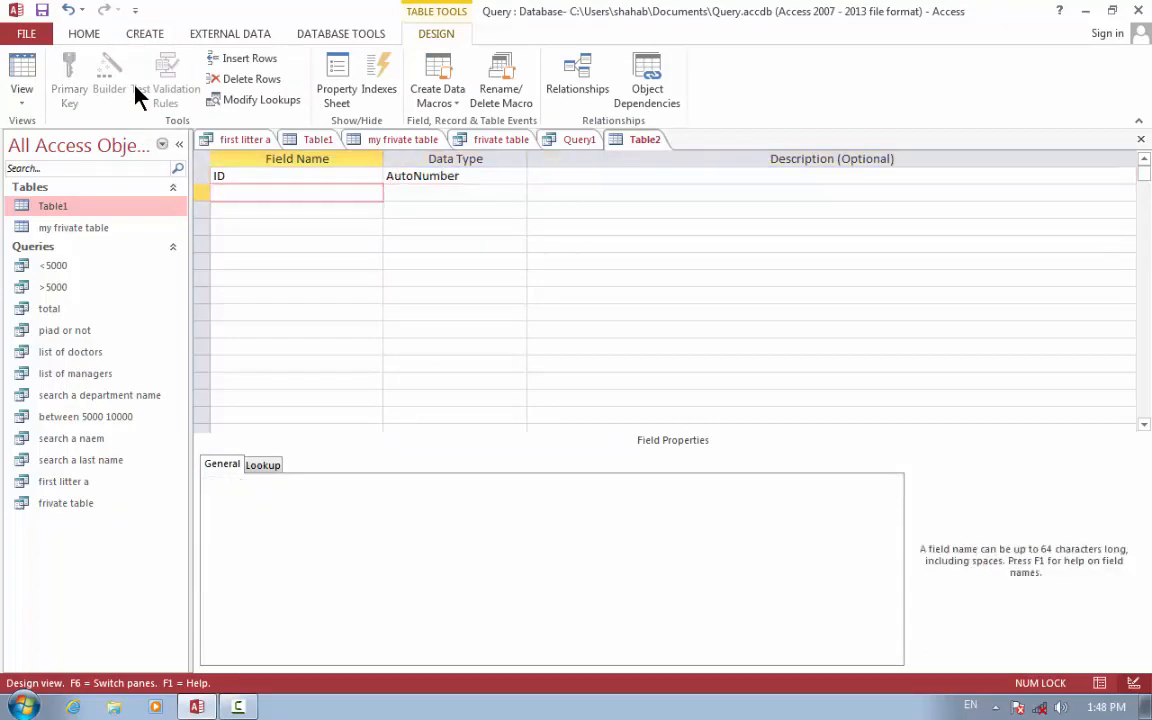
- Add two Short Text fields named "name" and "deoartment" to the new table
{"action": "type", "text": "name"}
{"action": "key", "text": "Return"}
{"action": "key", "text": "Return"}
{"action": "key", "text": "Return"}
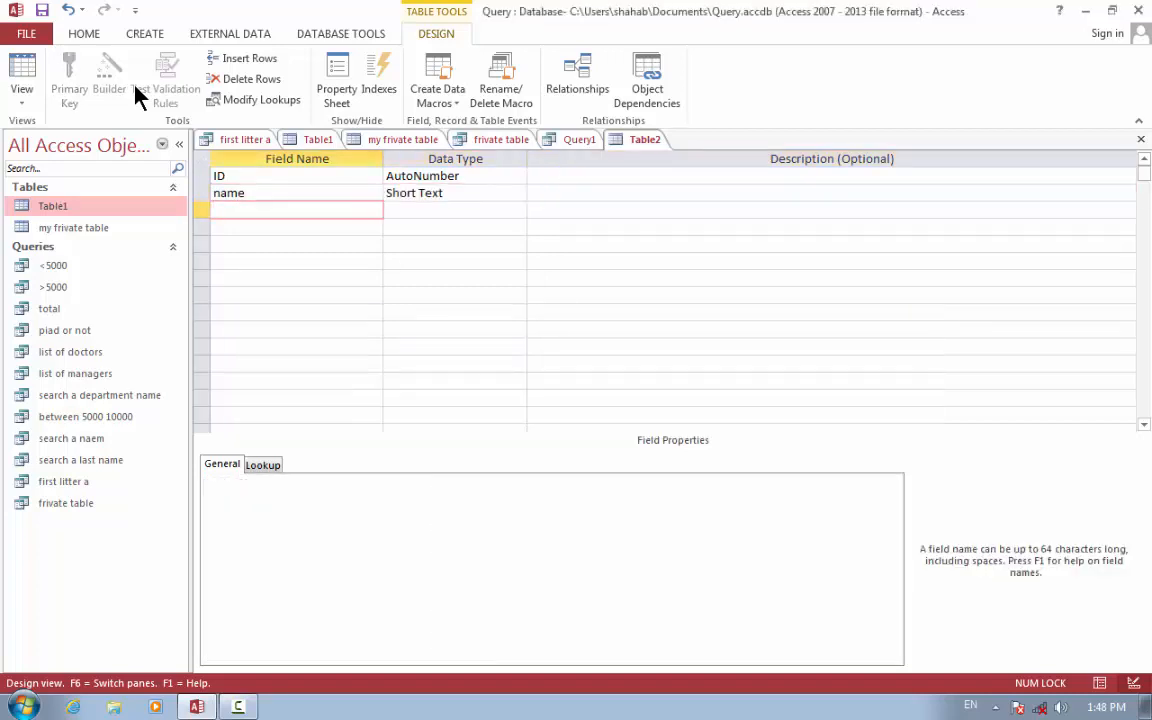
{"action": "type", "text": "deoartment"}
{"action": "key", "text": "Return"}
{"action": "key", "text": "Return"}
{"action": "key", "text": "Return"}
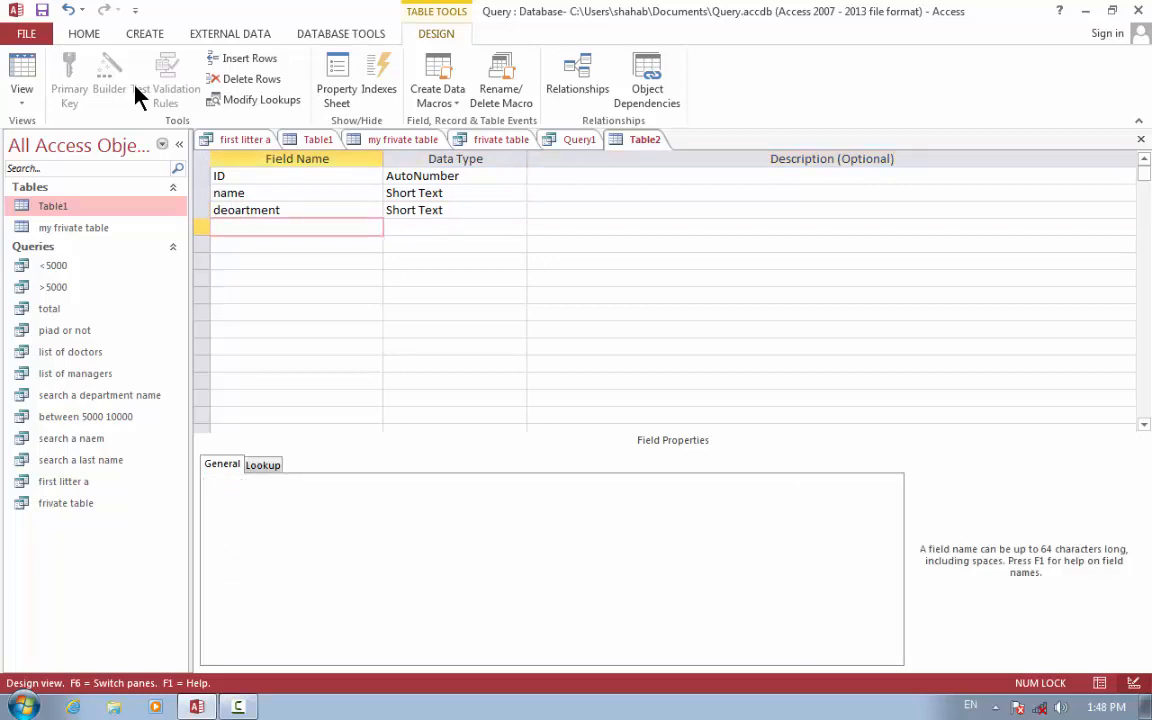
- Add a Short Text field named "salary" and correct the misspelled department field name to "department"
{"action": "type", "text": "salary"}
{"action": "key", "text": "Return"}
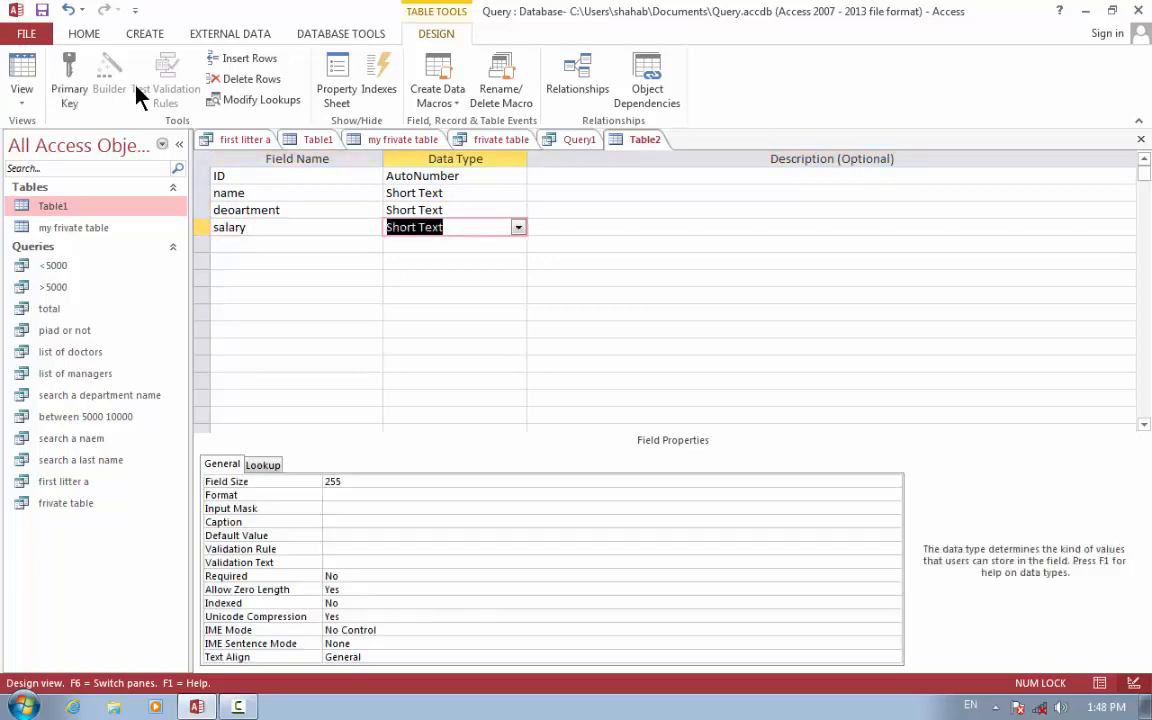
{"action": "left_click", "coordinate": [233, 210]}
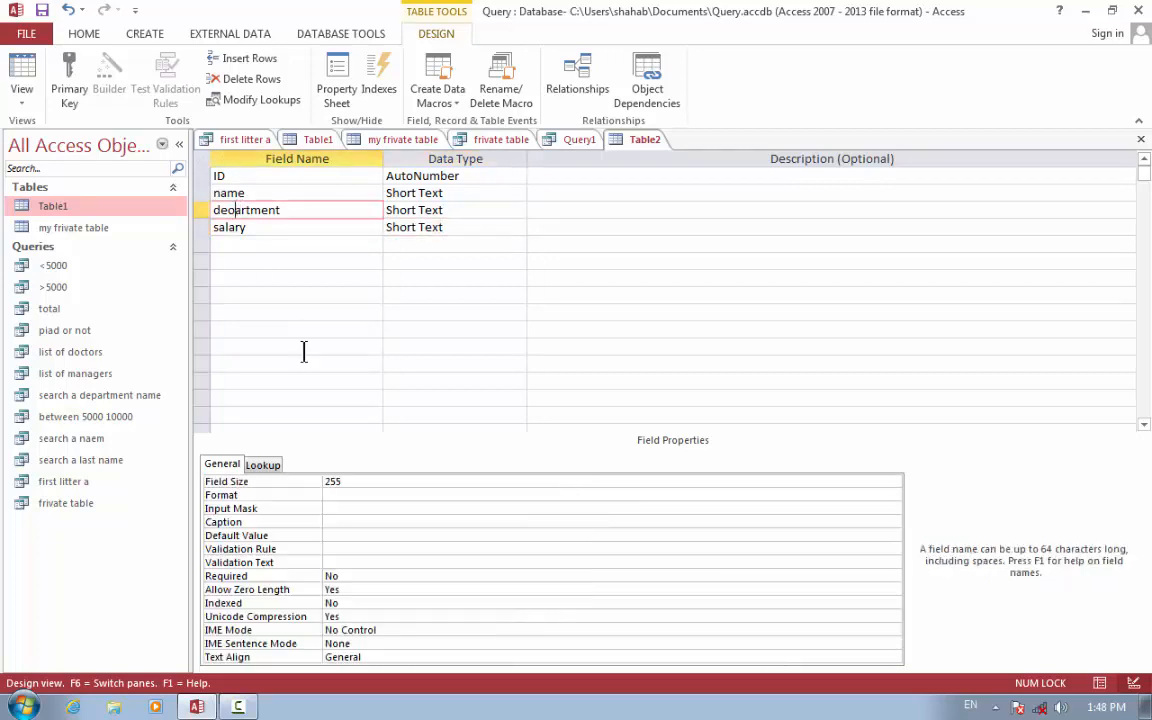
{"action": "type", "text": "o"}
{"action": "key", "text": "BackSpace"}
- Close the new table, saving it as Table2 and letting Access create a primary key
{"action": "key", "text": "ctrl+w"}
{"action": "key", "text": "Return"}
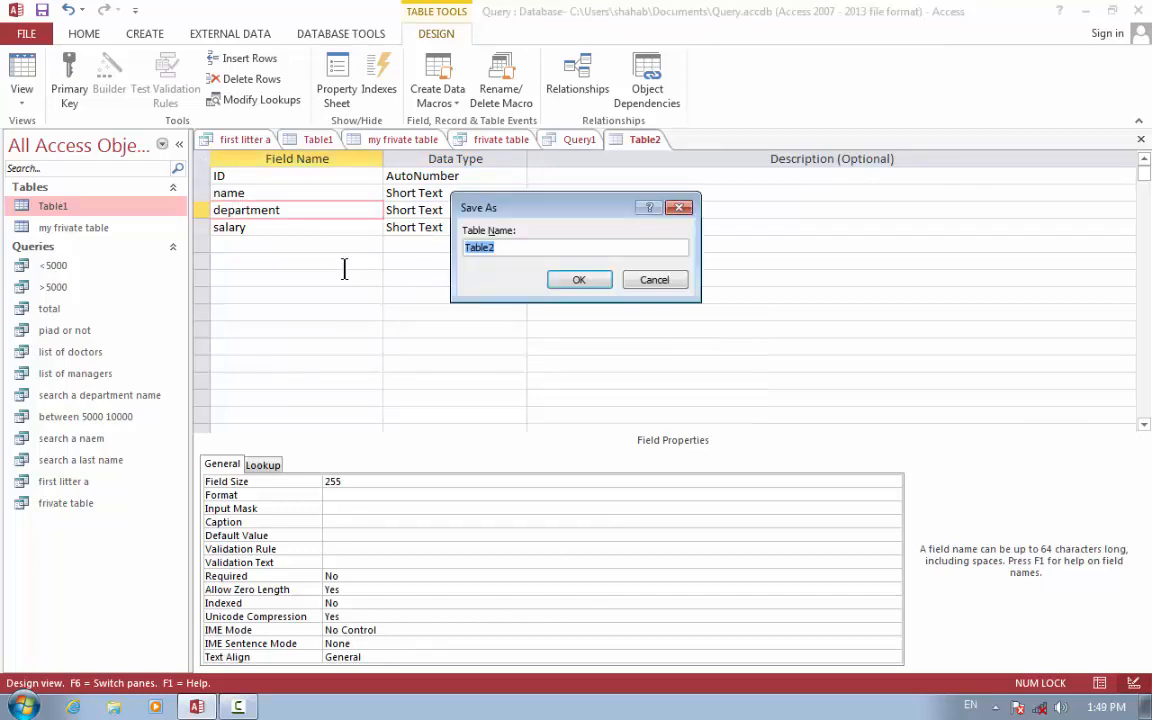
{"action": "key", "text": "Return"}
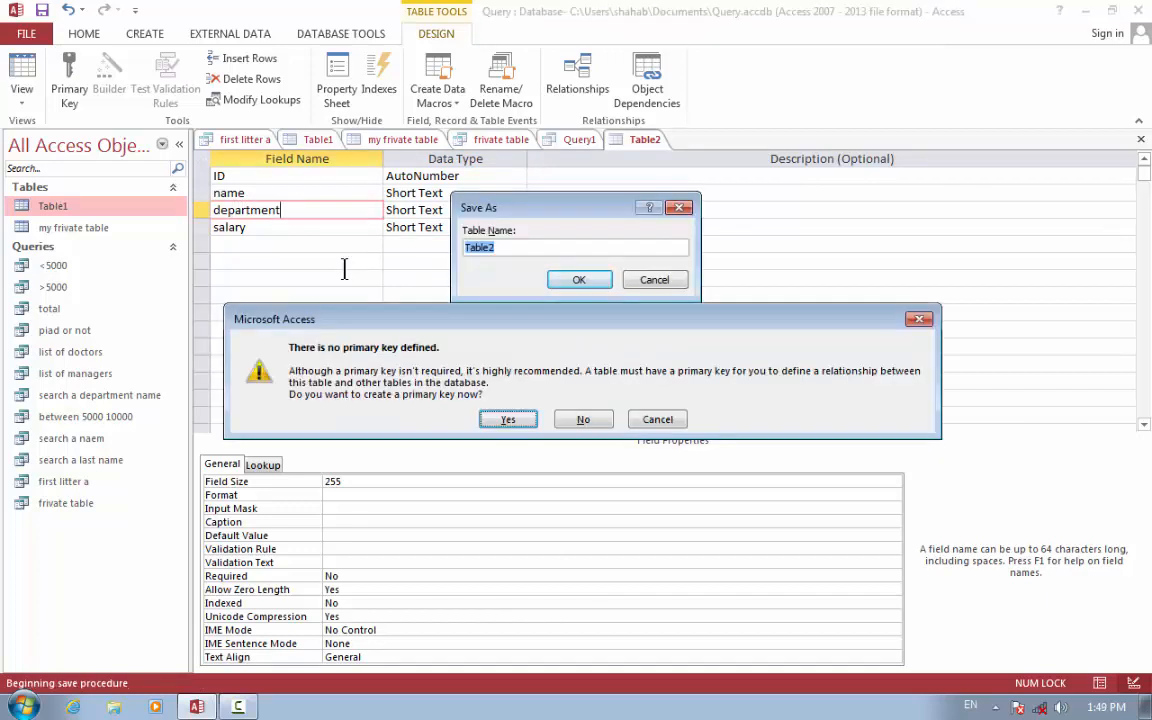
{"action": "key", "text": "Return"}
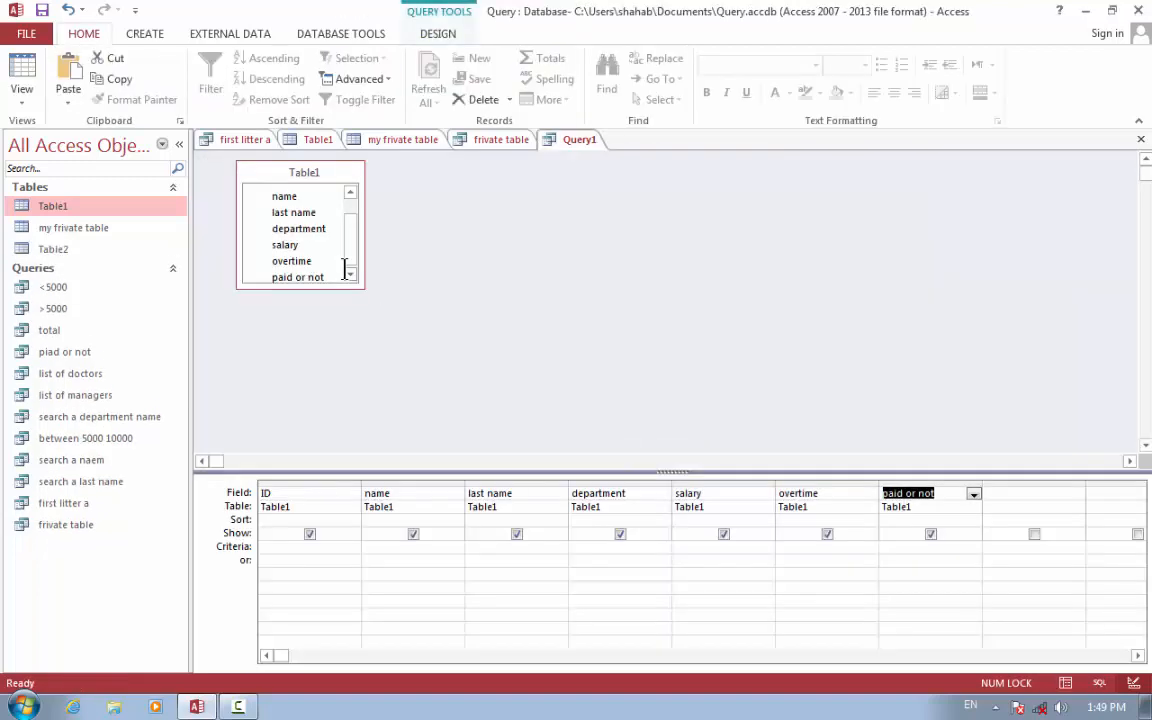
- Open Table1 and the new Table2 in Datasheet View
{"action": "double_click", "coordinate": [67, 212]}
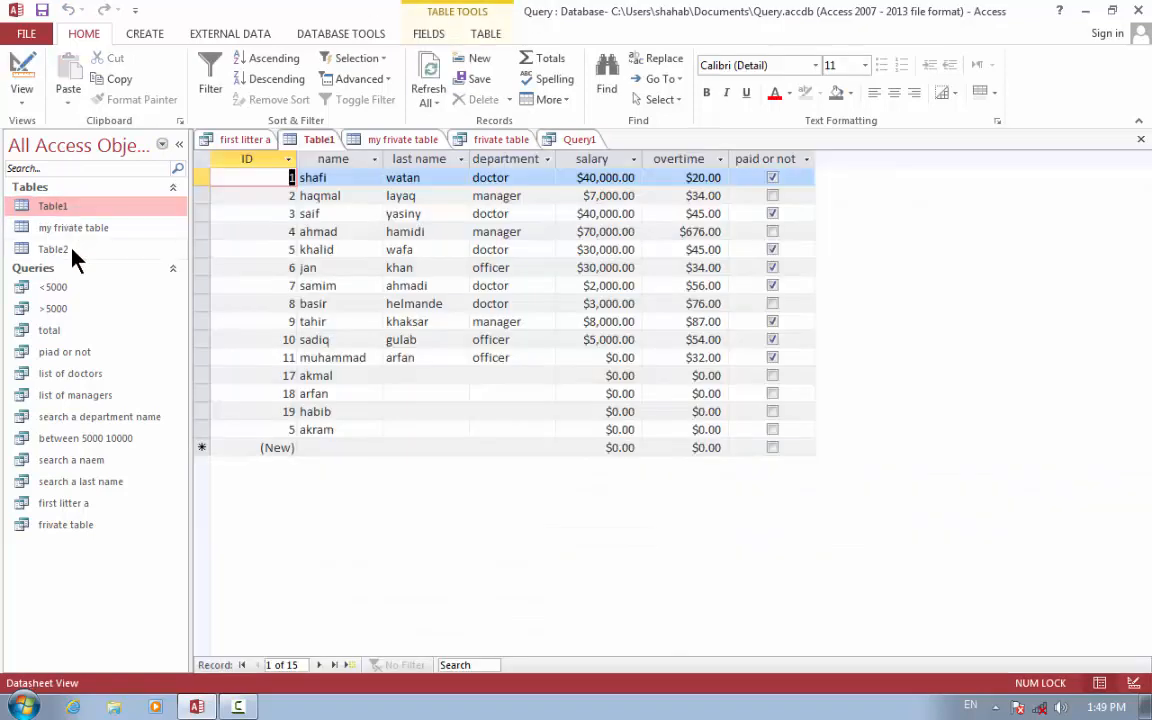
{"action": "double_click", "coordinate": [72, 250]}
- Try to delete the "my frivate table" table from the database
{"action": "right_click", "coordinate": [70, 228]}
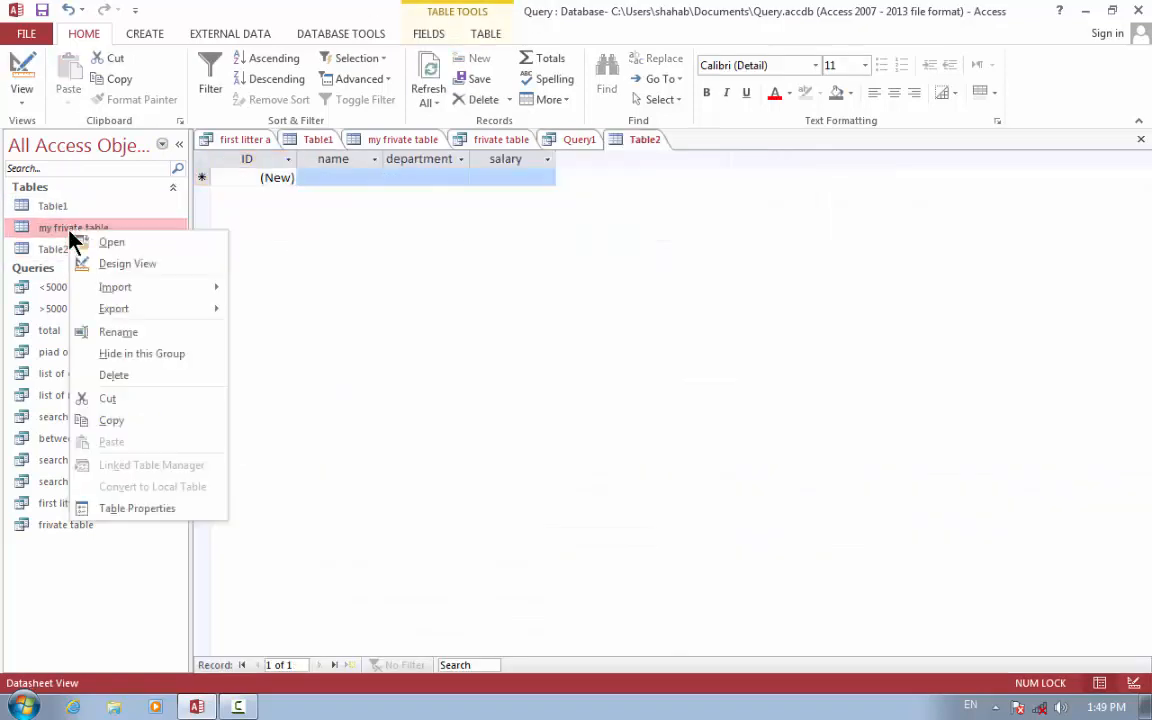
{"action": "left_click", "coordinate": [124, 375]}
{"action": "key", "text": "Return"}
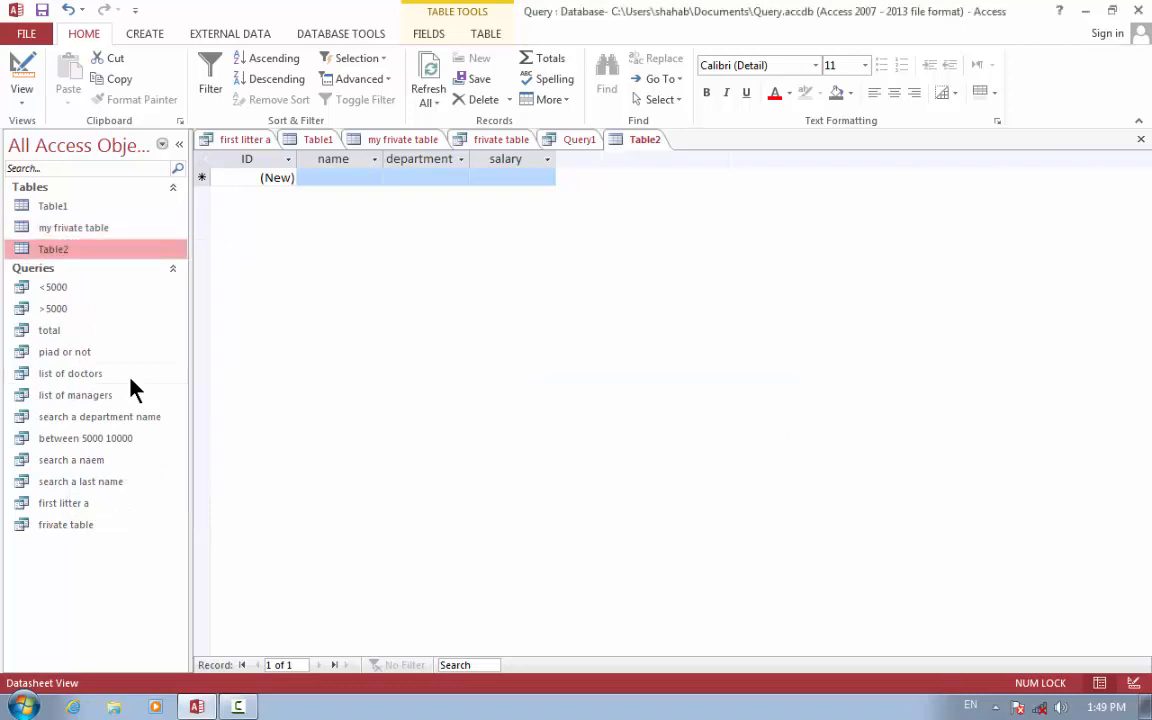
- Enter the first record in Table2 with the employee's name, department doctor and salary 30000
{"action": "left_click", "coordinate": [370, 178]}
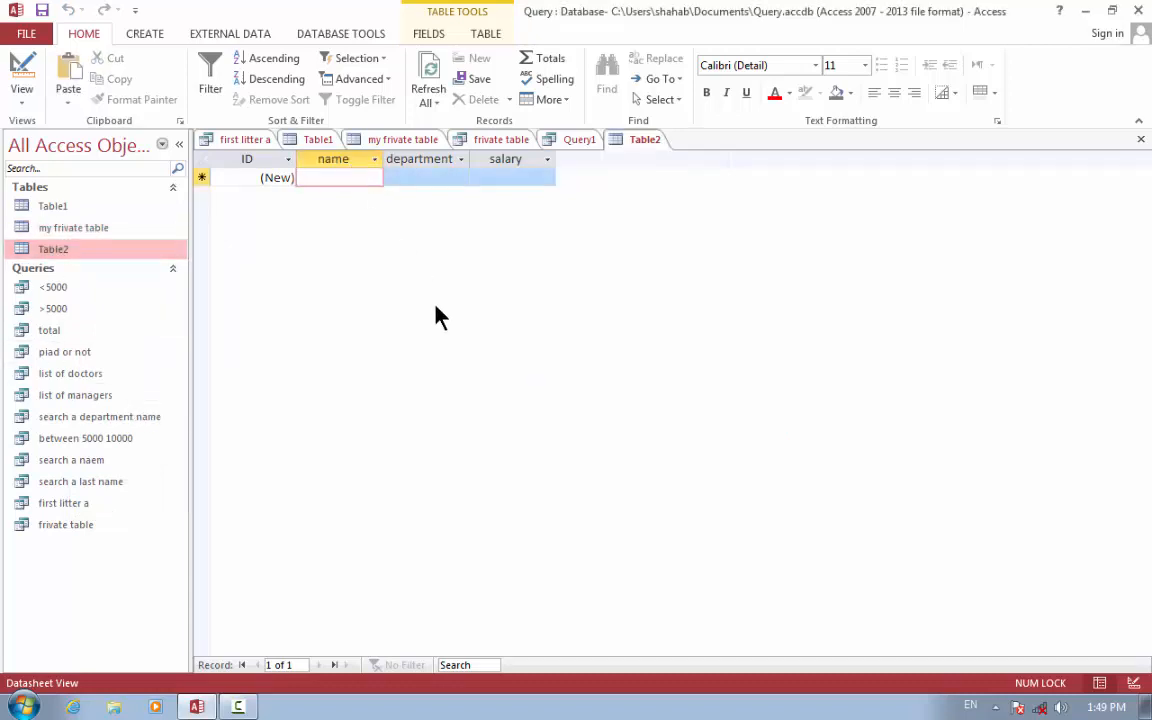
{"action": "type", "text": "khalid"}
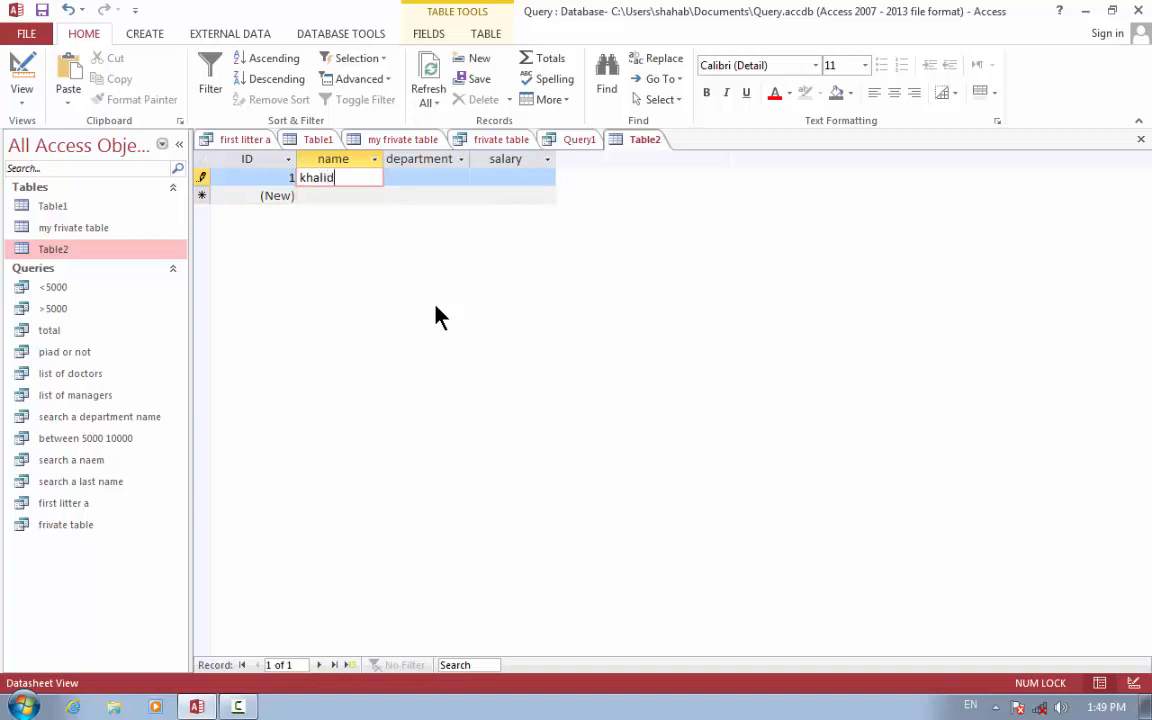
{"action": "key", "text": "Tab"}
{"action": "type", "text": "do"}
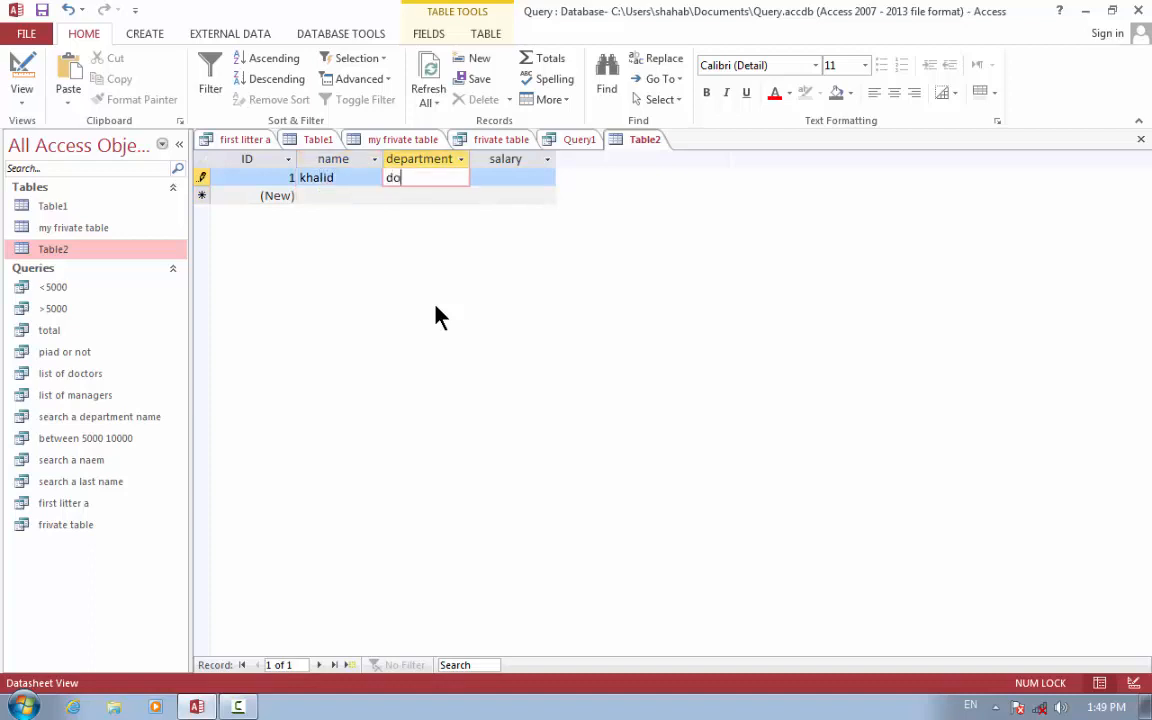
{"action": "type", "text": "ctor"}
{"action": "key", "text": "Tab"}
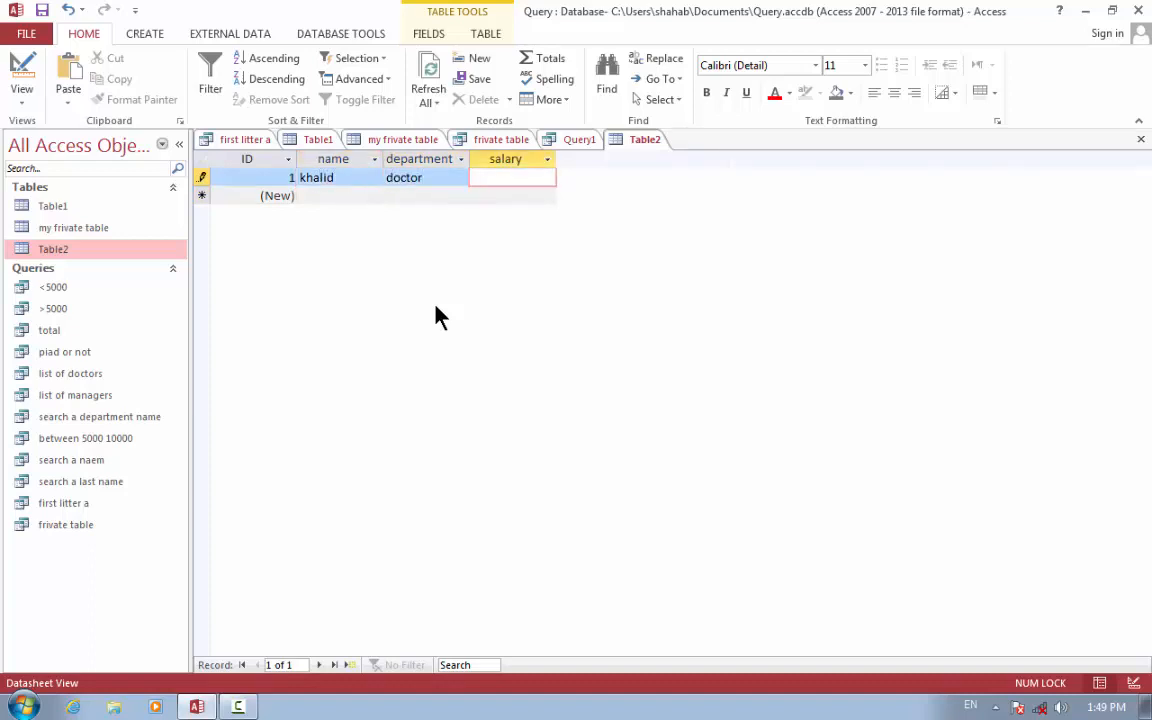
{"action": "type", "text": "30000"}
{"action": "key", "text": "Tab"}
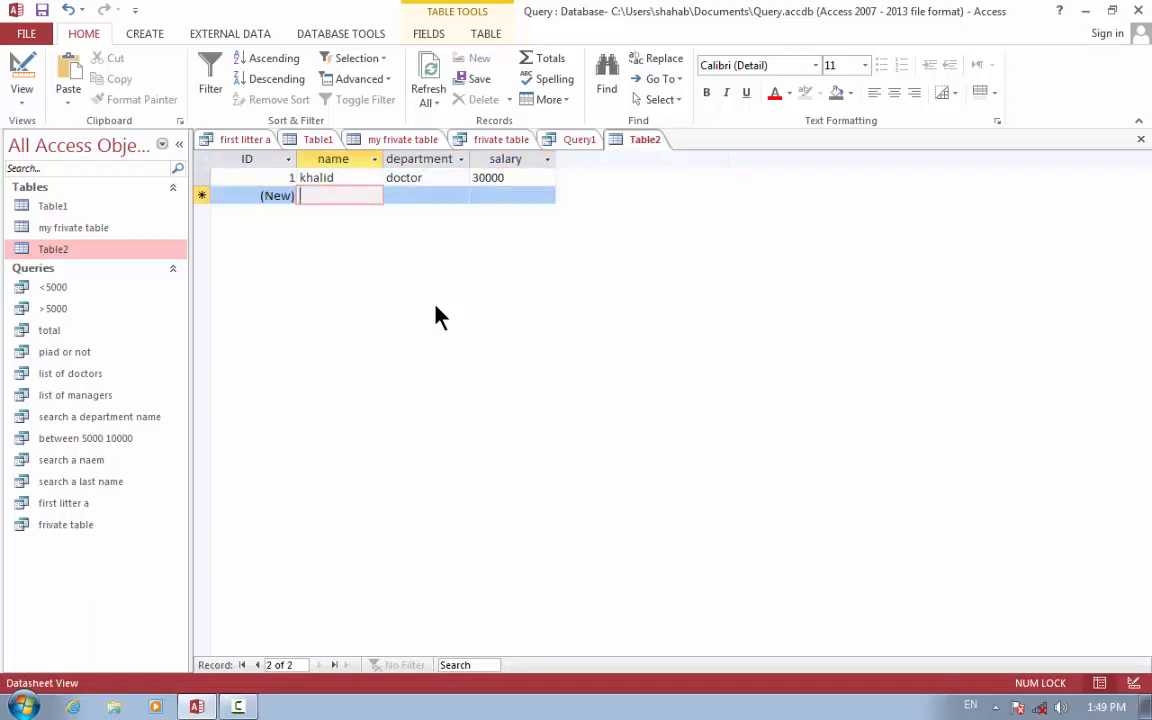
- Enter a second record in Table2 with the employee's name, department manager and salary 50000
{"action": "type", "text": "javi"}
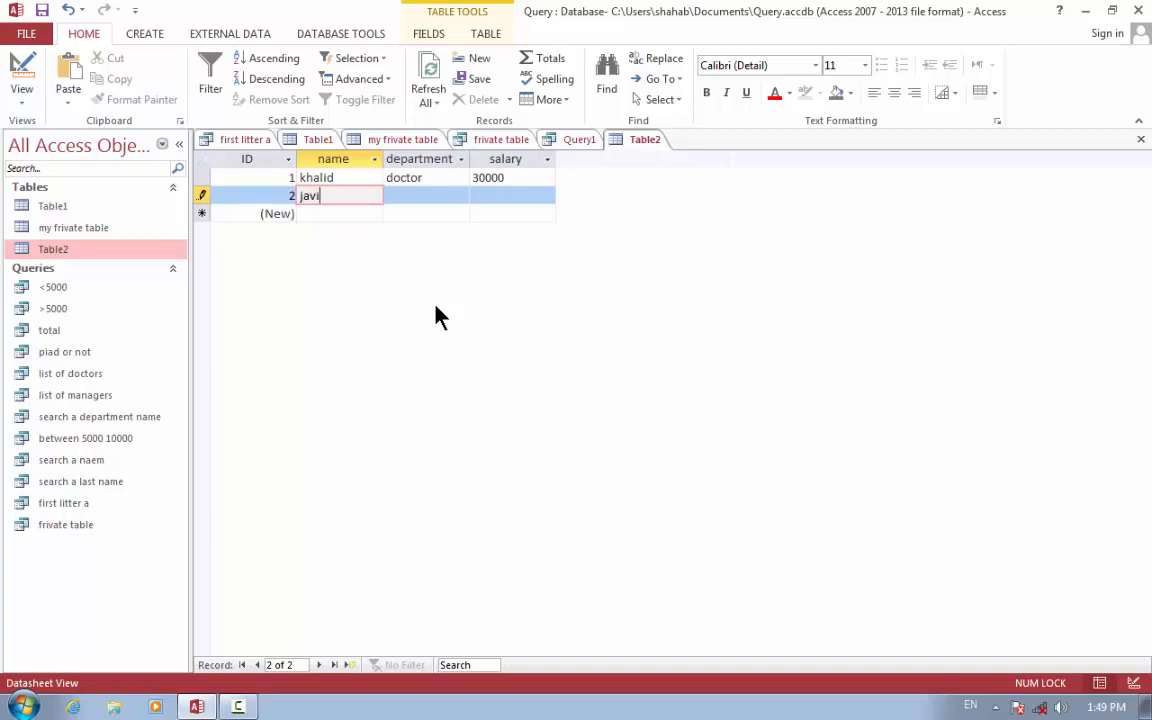
{"action": "type", "text": "d"}
{"action": "key", "text": "Tab"}
{"action": "type", "text": "mana"}
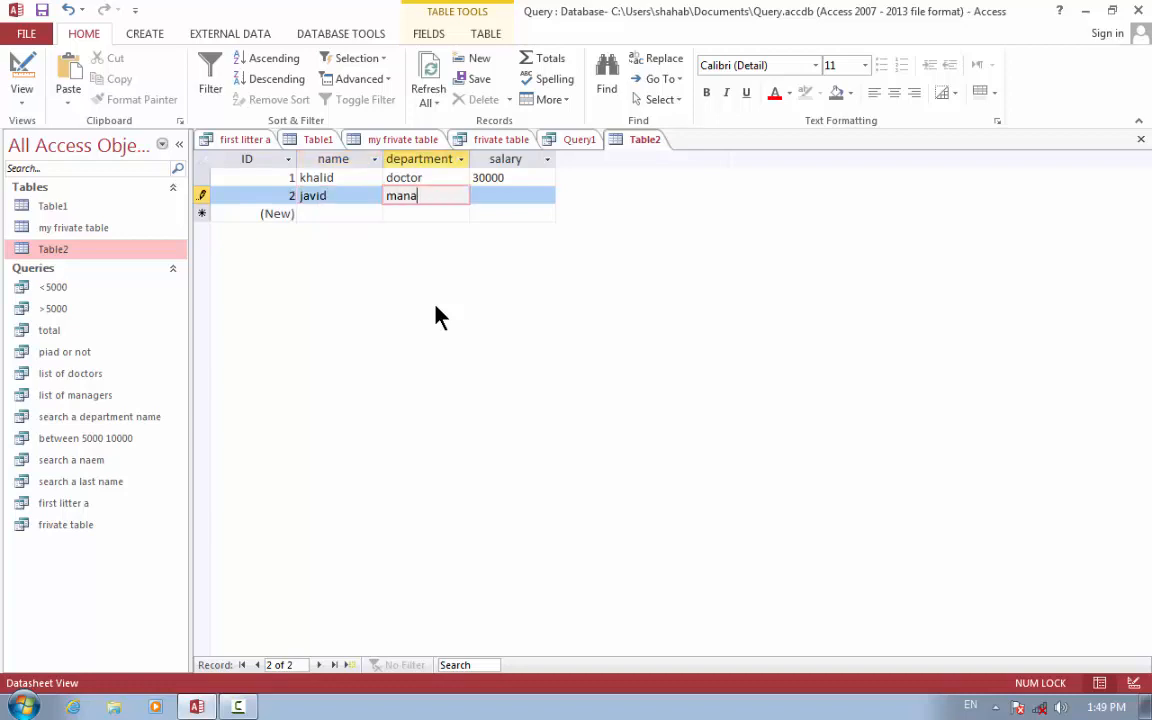
{"action": "type", "text": "ger"}
{"action": "key", "text": "Tab"}
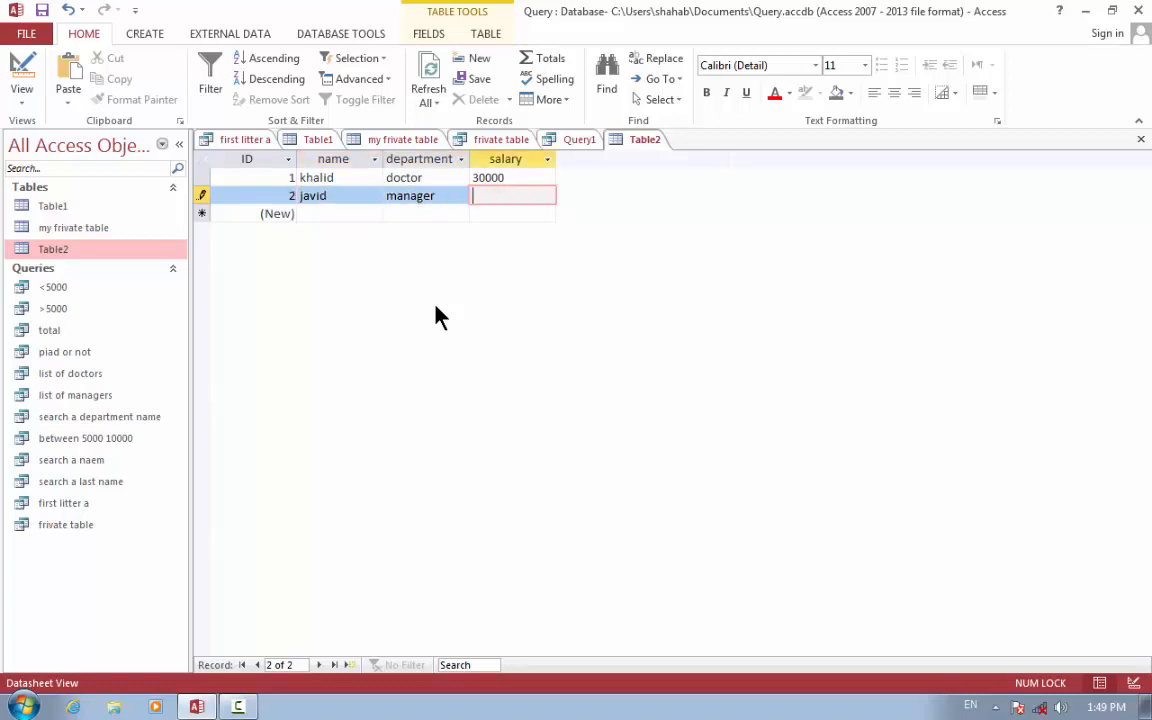
{"action": "type", "text": "50000"}
{"action": "key", "text": "Tab"}
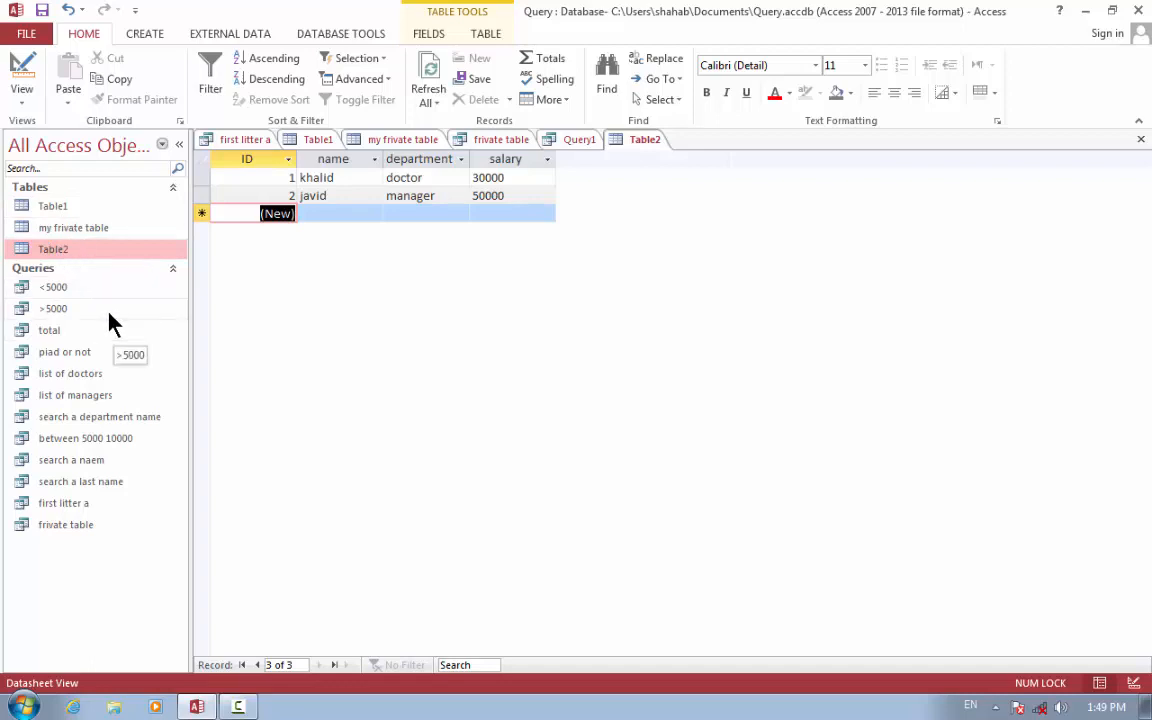
- Close Table2 and Table1, and close the open query design, saving it as Query1
{"action": "key", "text": "ctrl+w"}
{"action": "key", "text": "ctrl+w"}
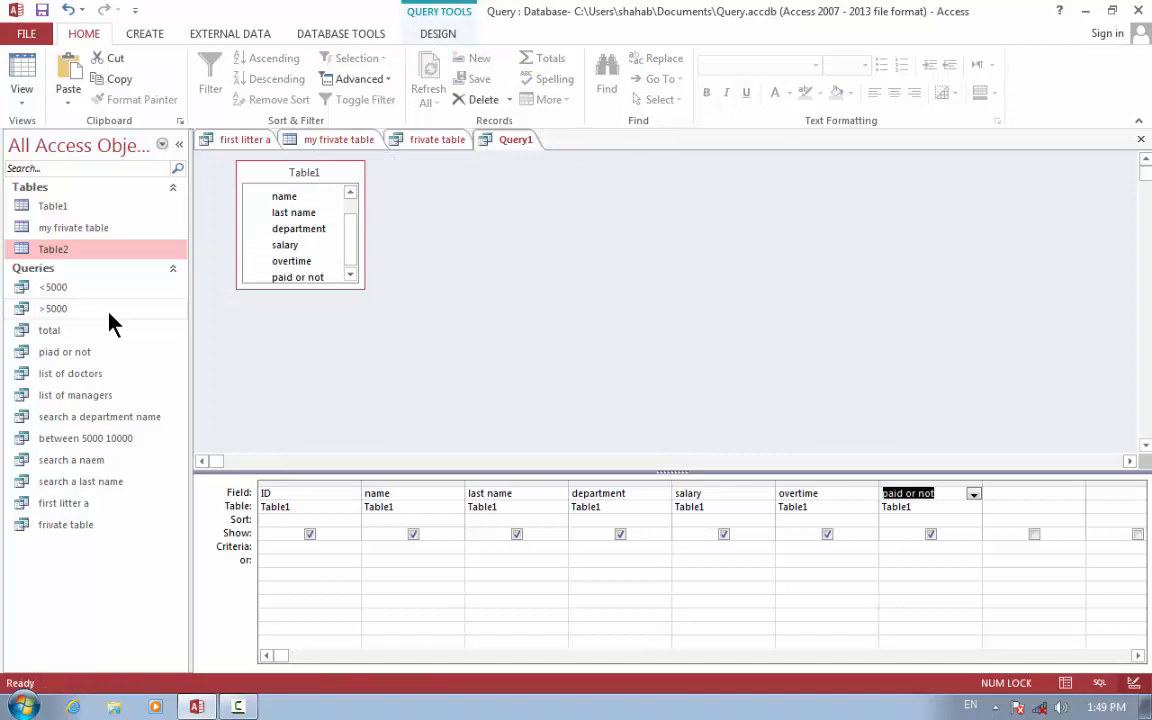
{"action": "key", "text": "ctrl+w"}
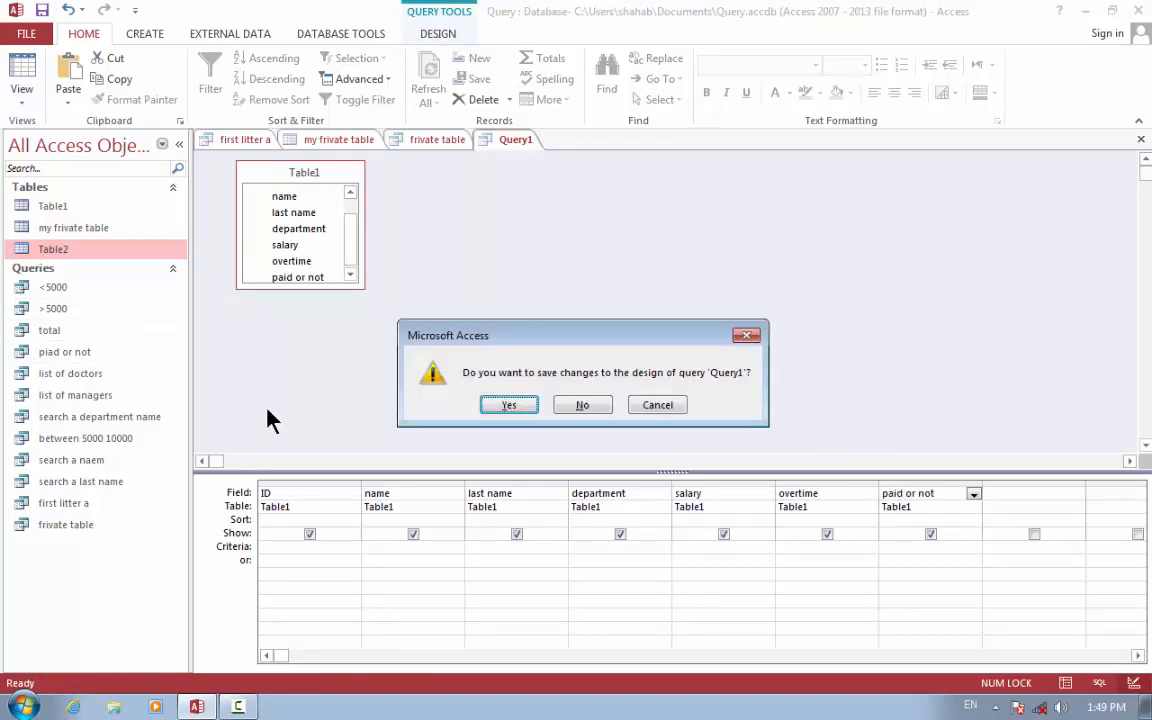
{"action": "key", "text": "Return"}
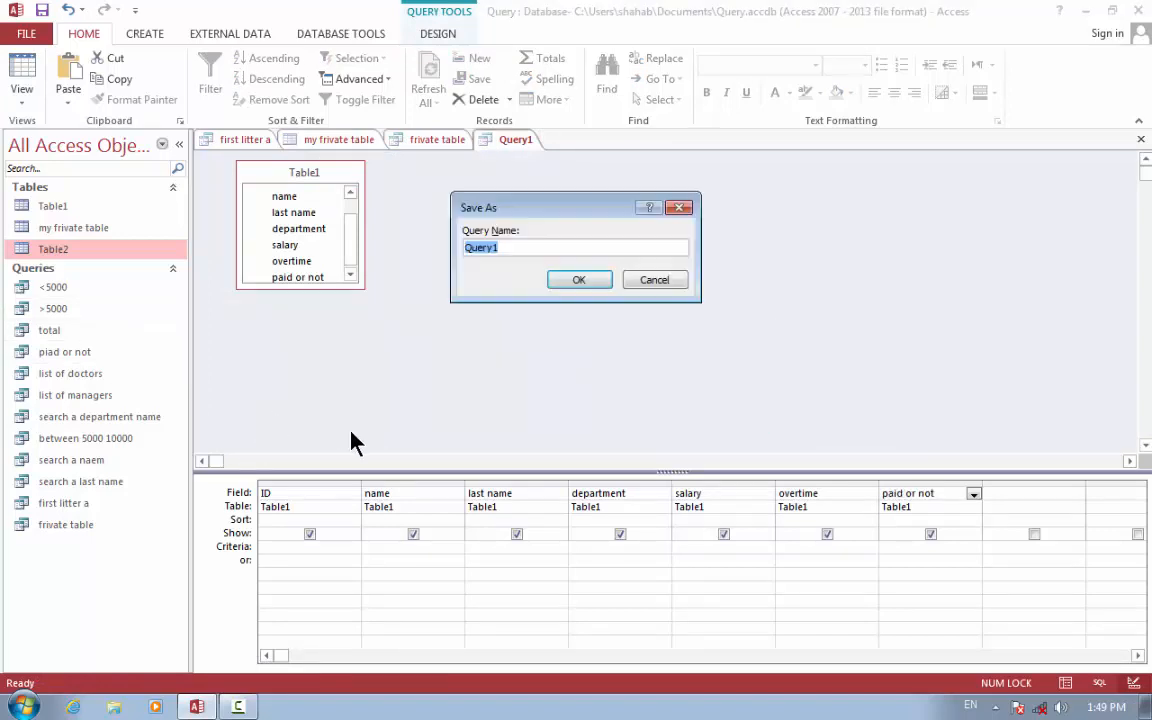
{"action": "key", "text": "Return"}
- Open Table1, and create a new query design based on it with all of its fields in the grid
{"action": "left_click", "coordinate": [53, 209]}
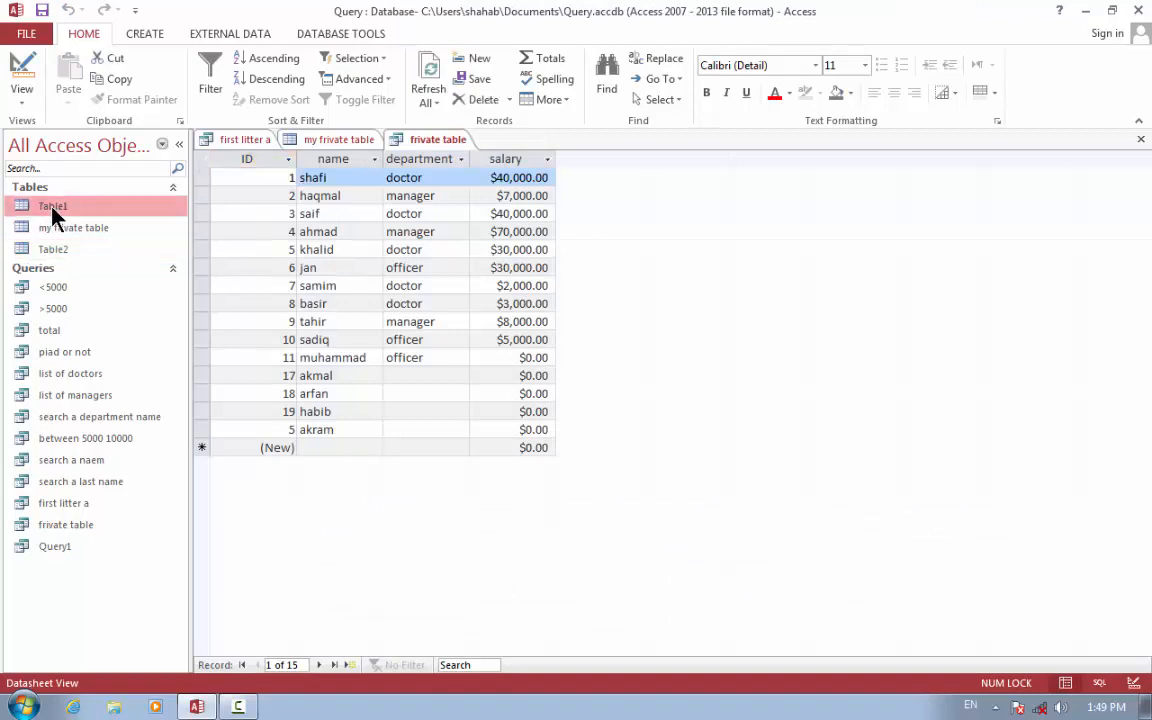
{"action": "double_click", "coordinate": [53, 209]}
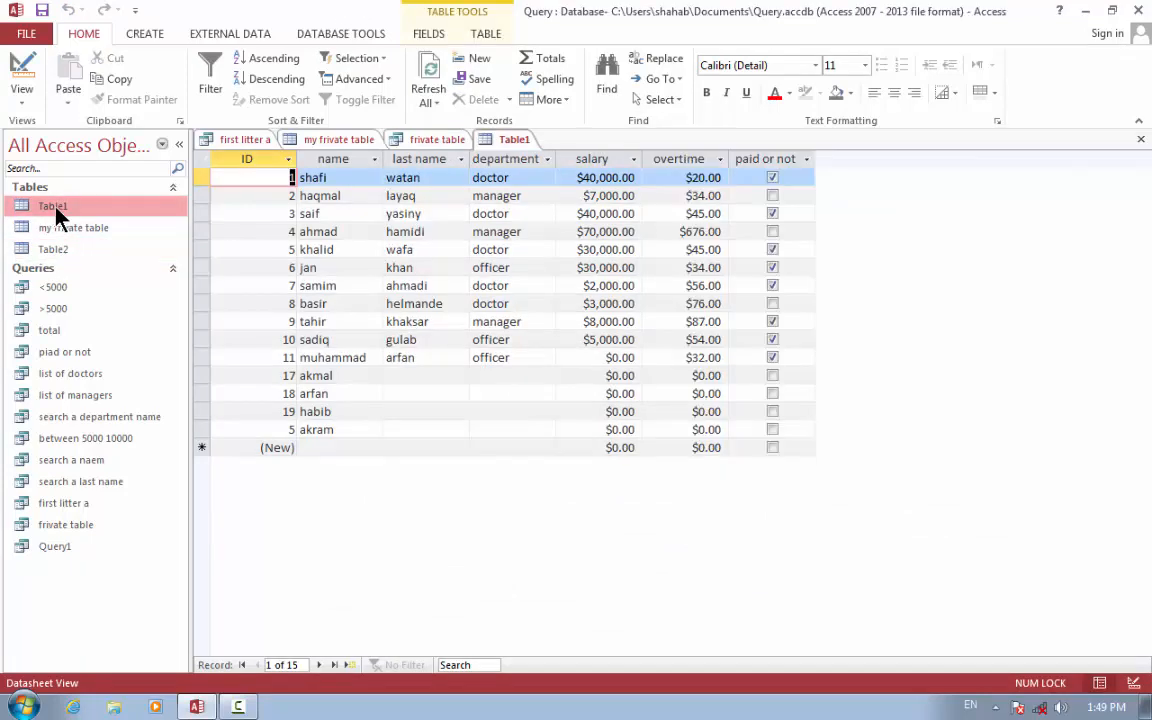
{"action": "left_click", "coordinate": [166, 34]}
{"action": "left_click", "coordinate": [267, 92]}
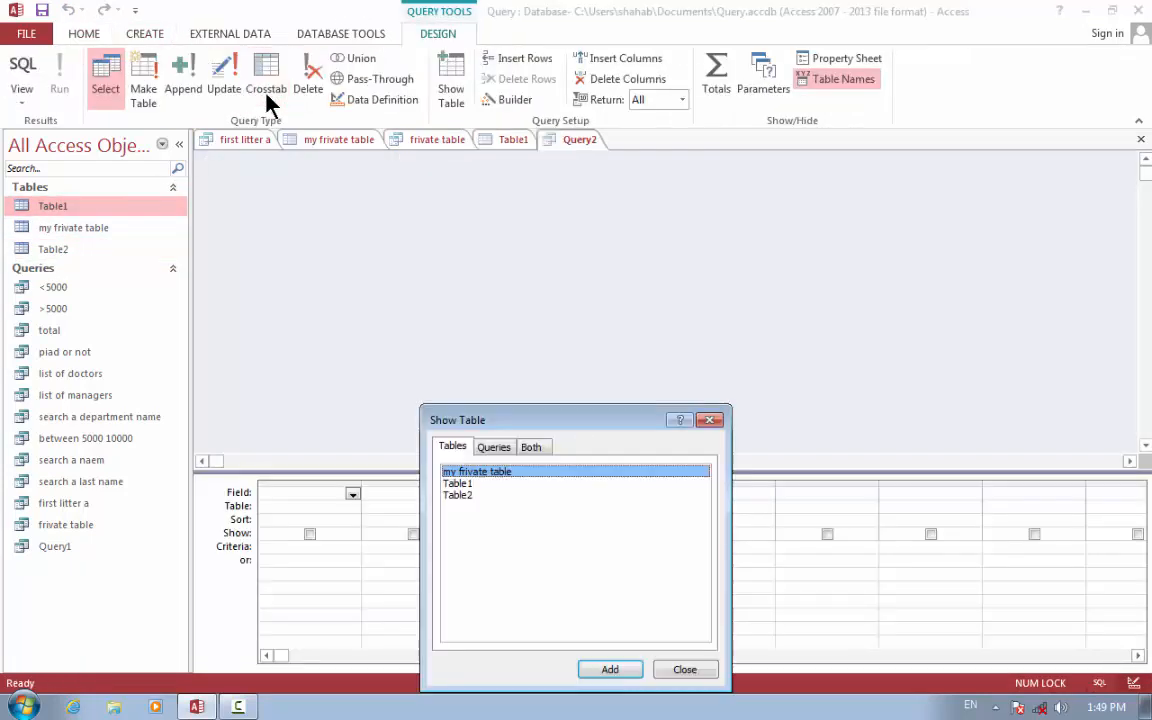
{"action": "left_click", "coordinate": [462, 484]}
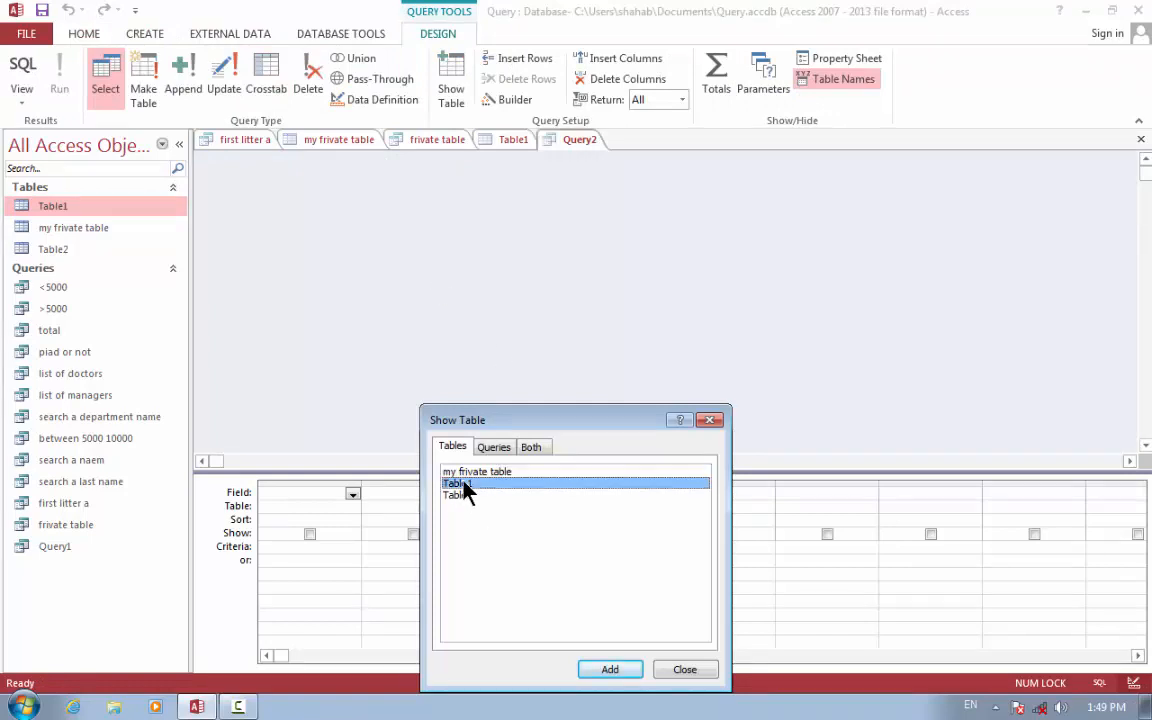
{"action": "left_click", "coordinate": [617, 671]}
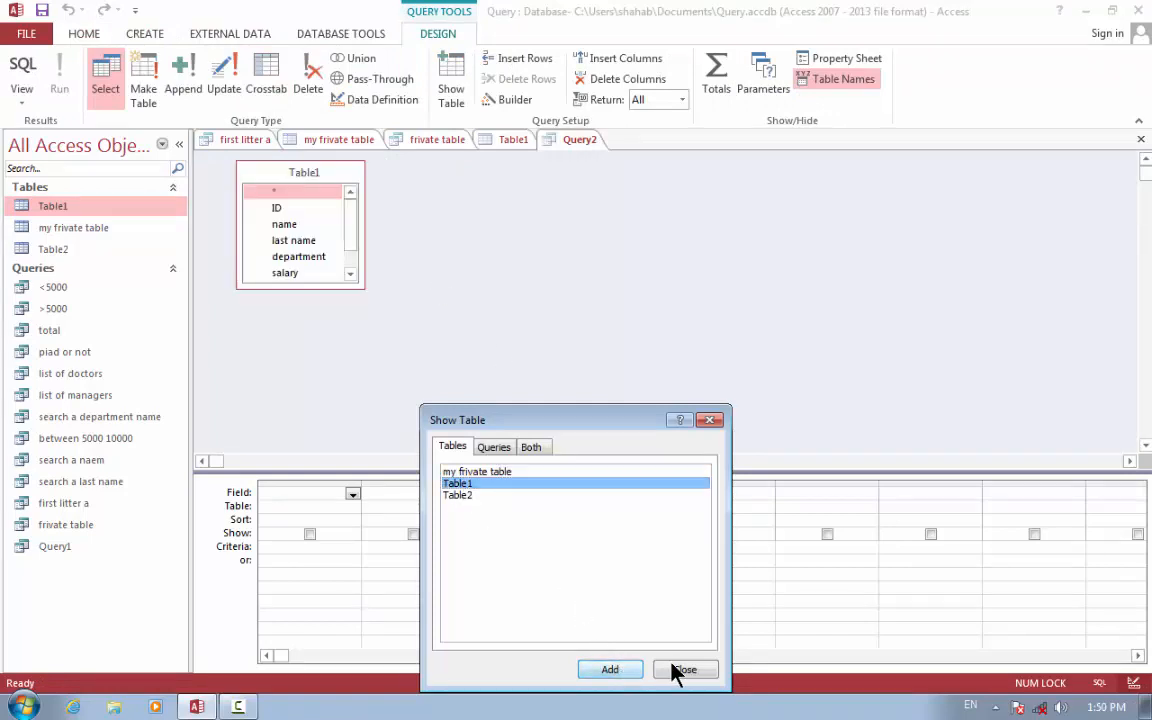
{"action": "left_click", "coordinate": [684, 670]}
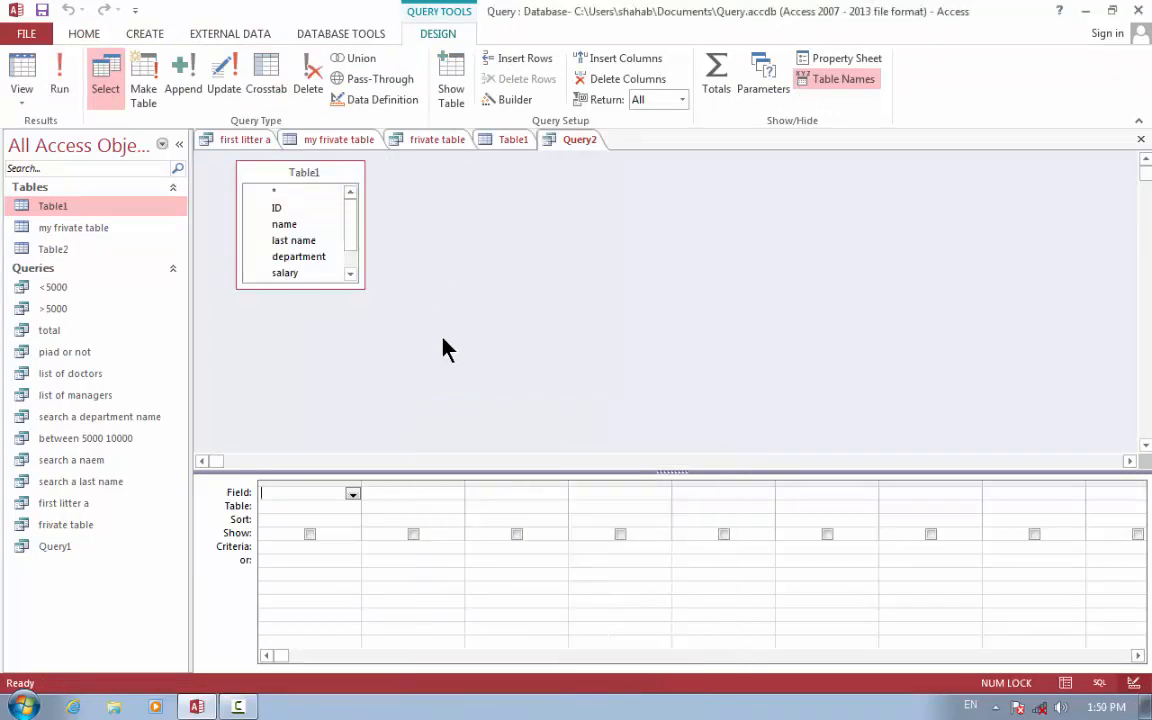
{"action": "double_click", "coordinate": [298, 176]}
{"action": "left_click_drag", "start_coordinate": [297, 205], "coordinate": [322, 548]}
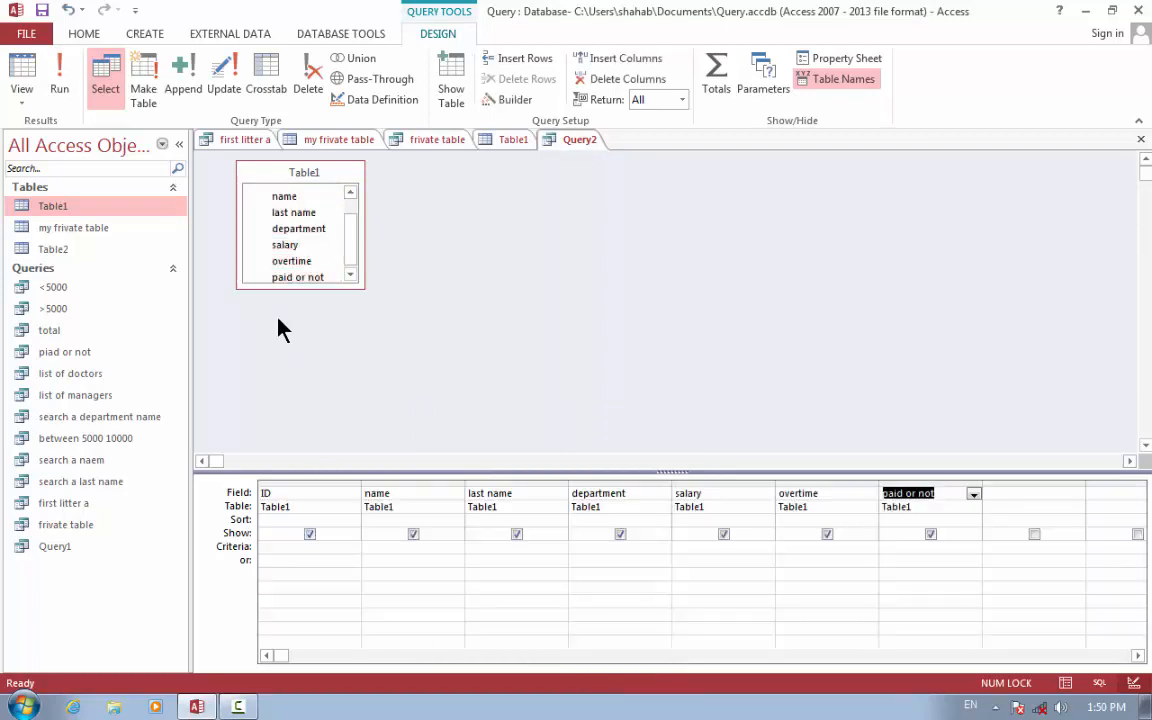
- Turn the query into an append query targeting Table2 in the current database
{"action": "left_click", "coordinate": [186, 90]}
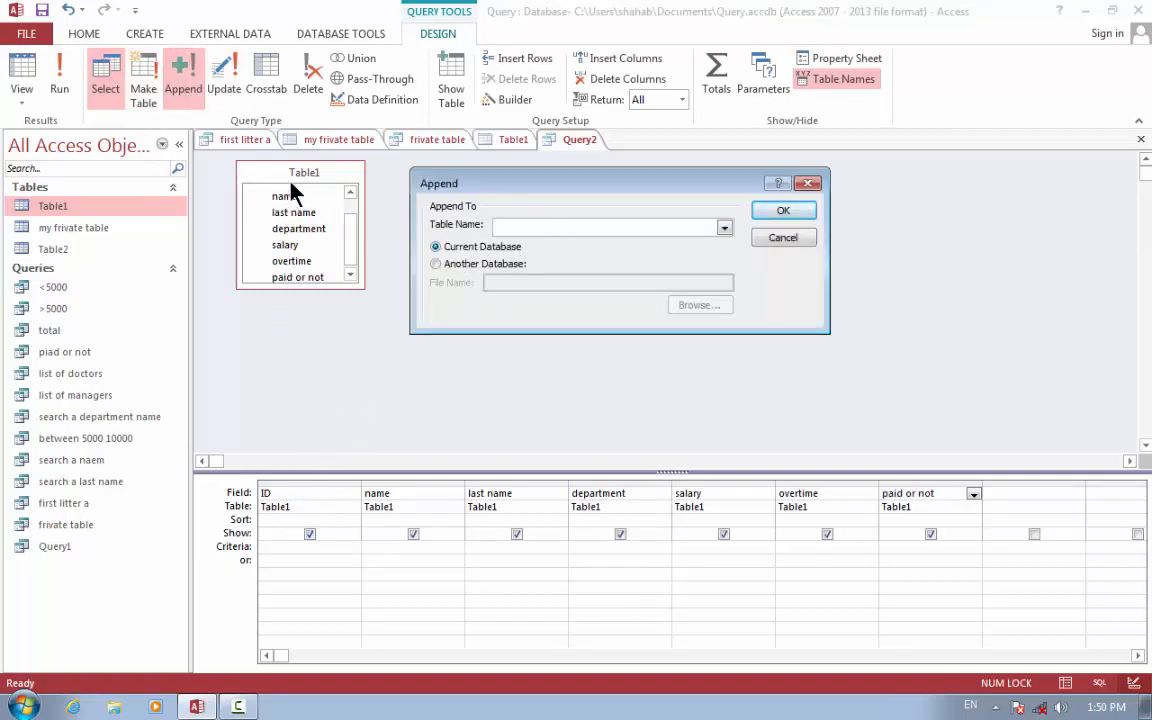
{"action": "left_click", "coordinate": [724, 228]}
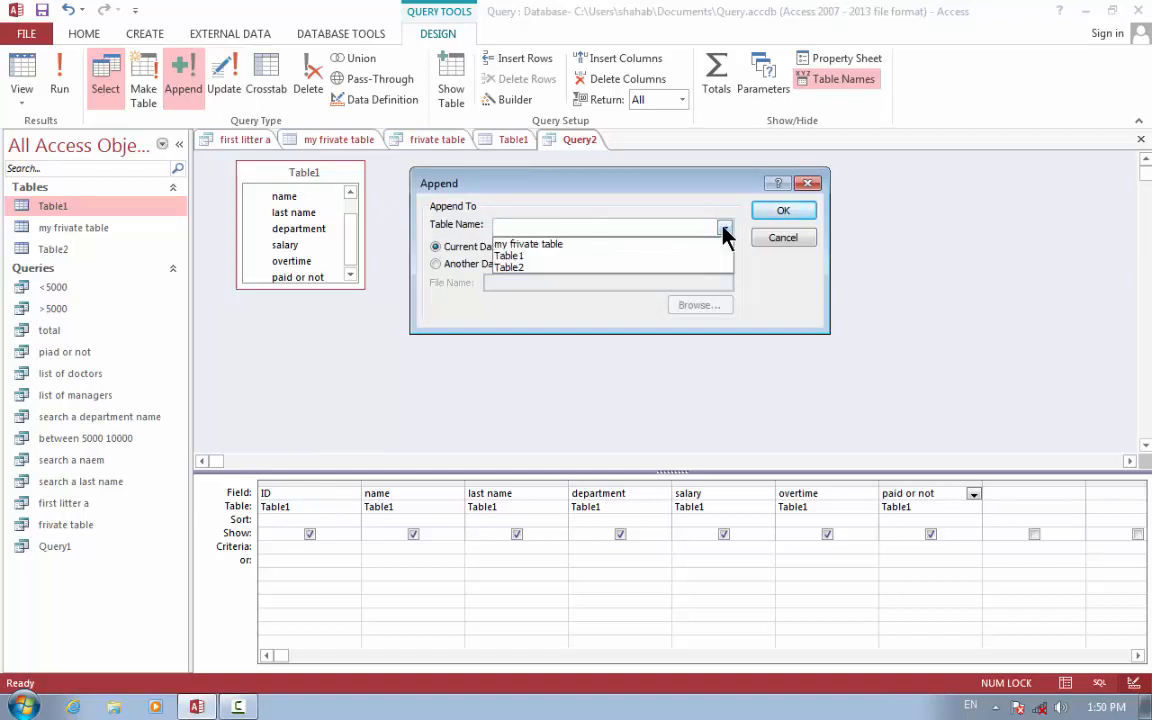
{"action": "left_click", "coordinate": [572, 273]}
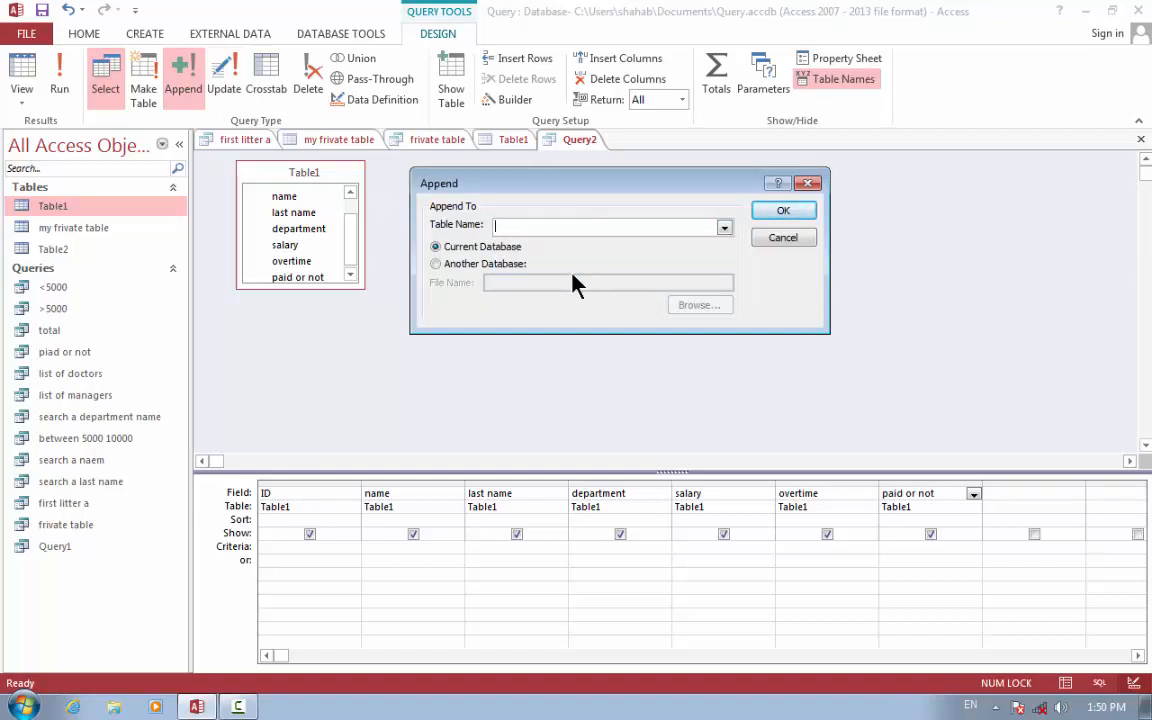
{"action": "left_click", "coordinate": [724, 228]}
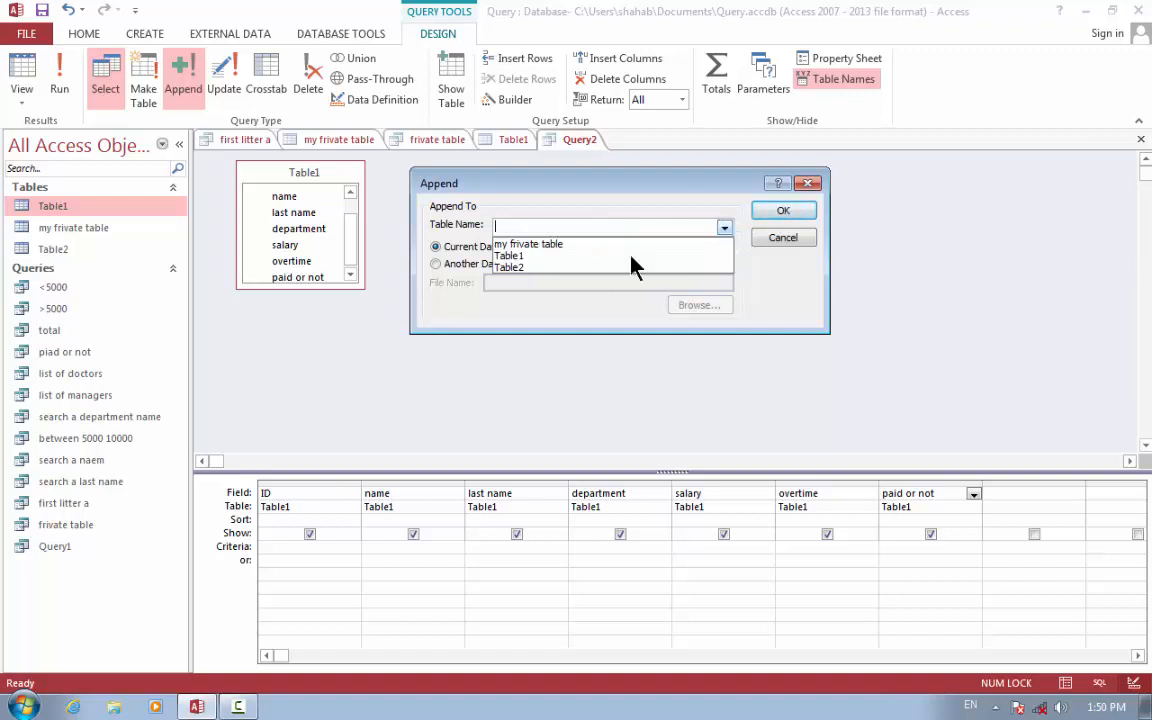
{"action": "left_click", "coordinate": [514, 268]}
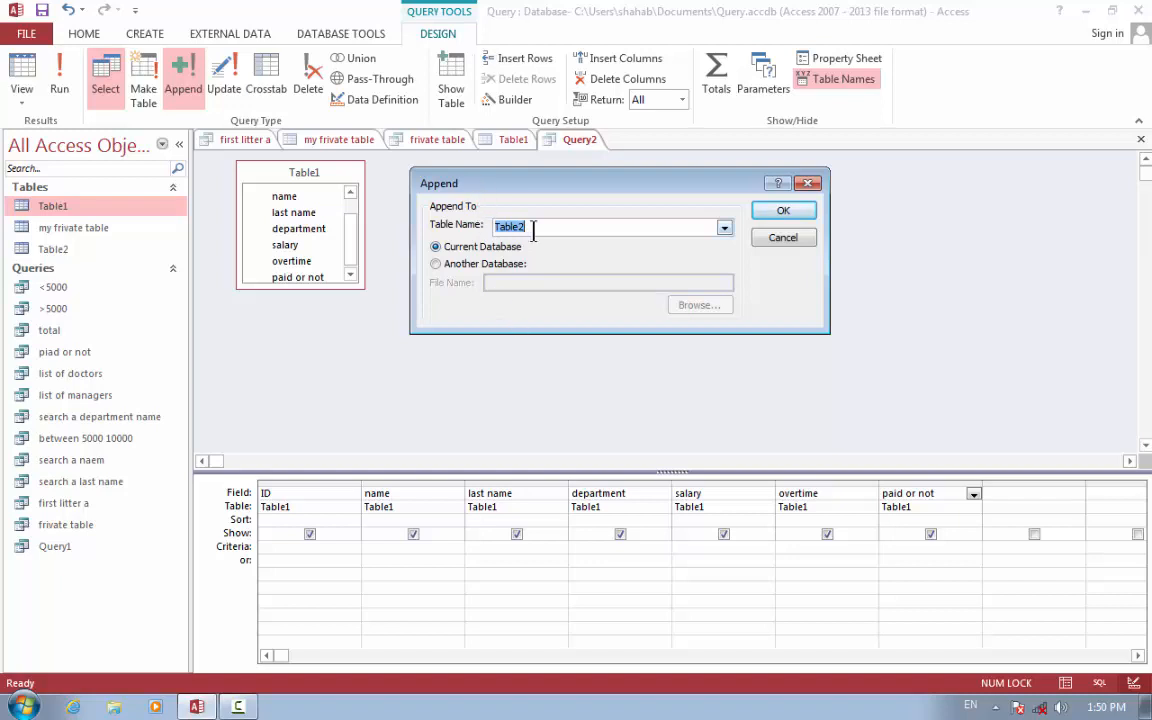
{"action": "left_click", "coordinate": [785, 213]}
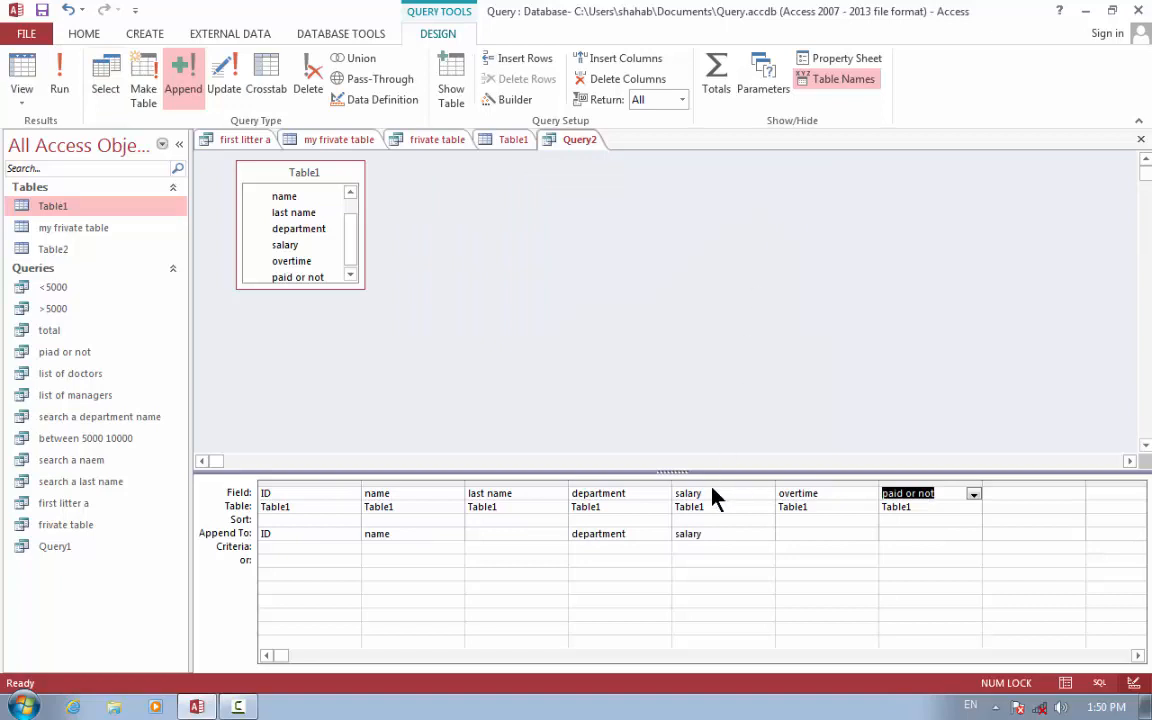
- Close the append query design, saving it as append
{"action": "key", "text": "ctrl+w"}
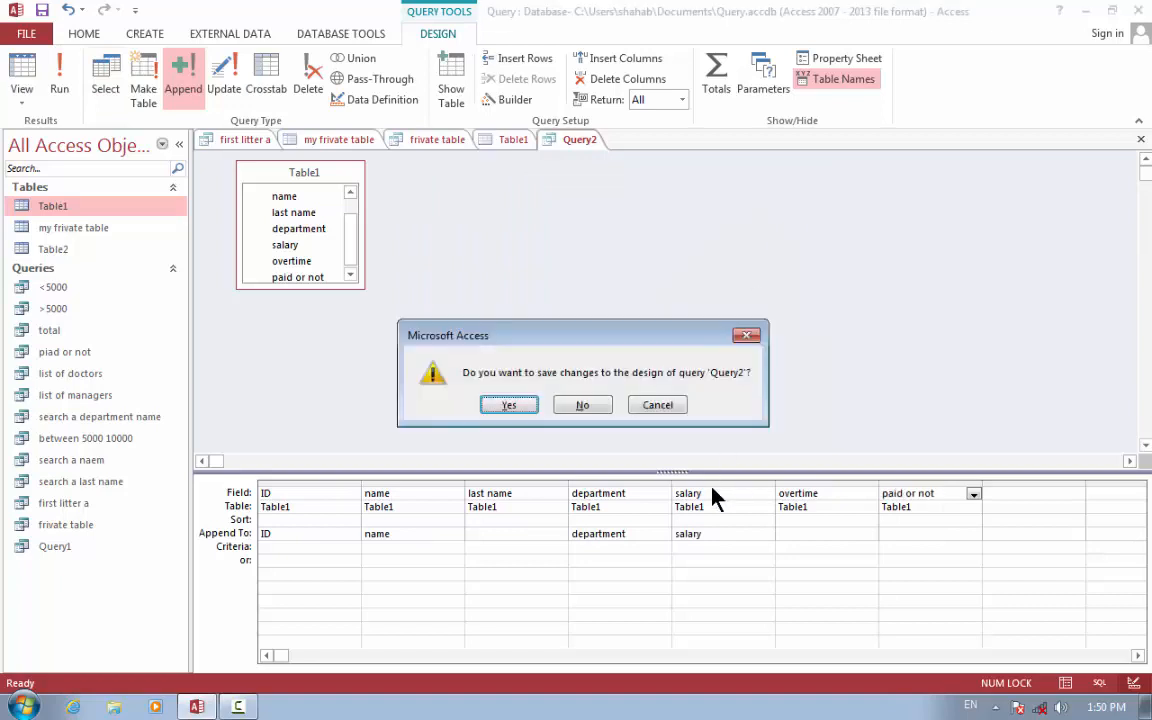
{"action": "key", "text": "Return"}
{"action": "type", "text": "a"}
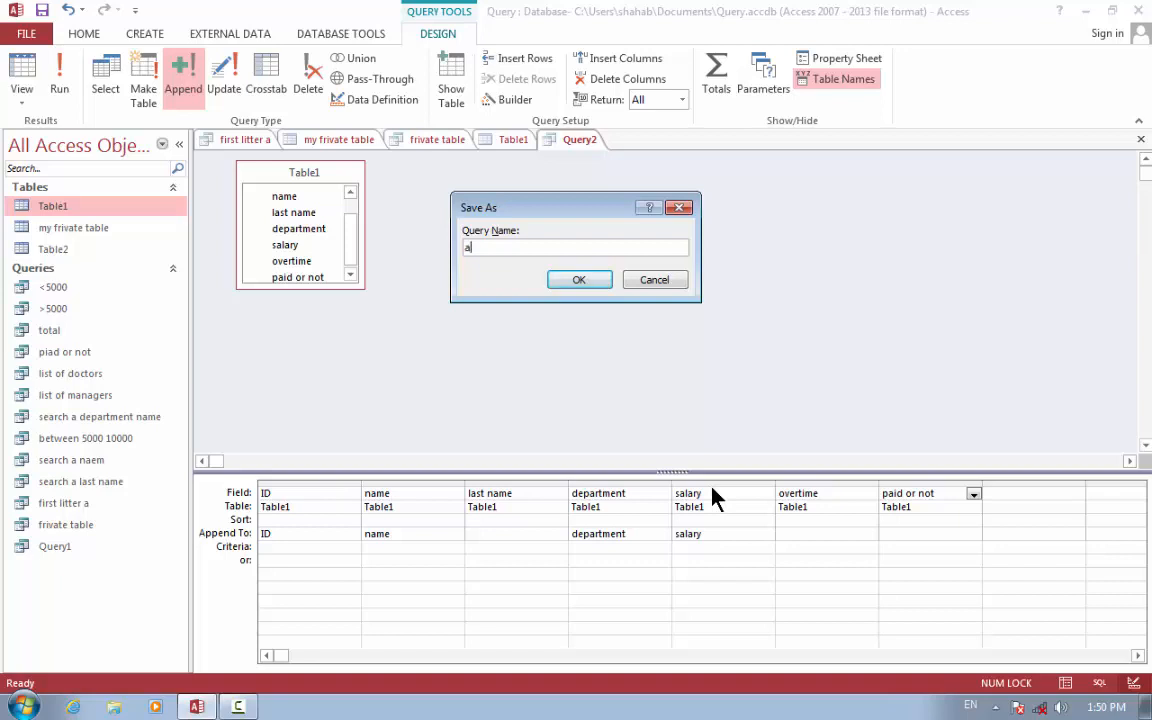
{"action": "type", "text": "ppend"}
{"action": "key", "text": "Return"}
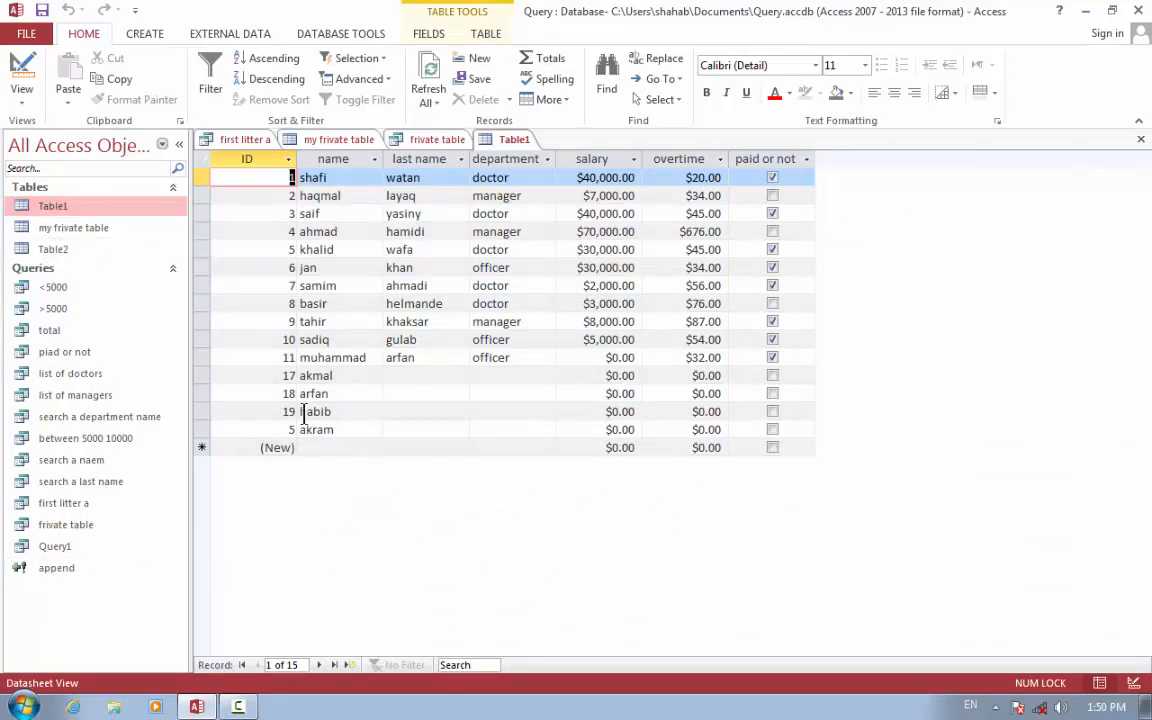
- View the records of Table2 and Table1, and close every open table and query
{"action": "double_click", "coordinate": [60, 249]}
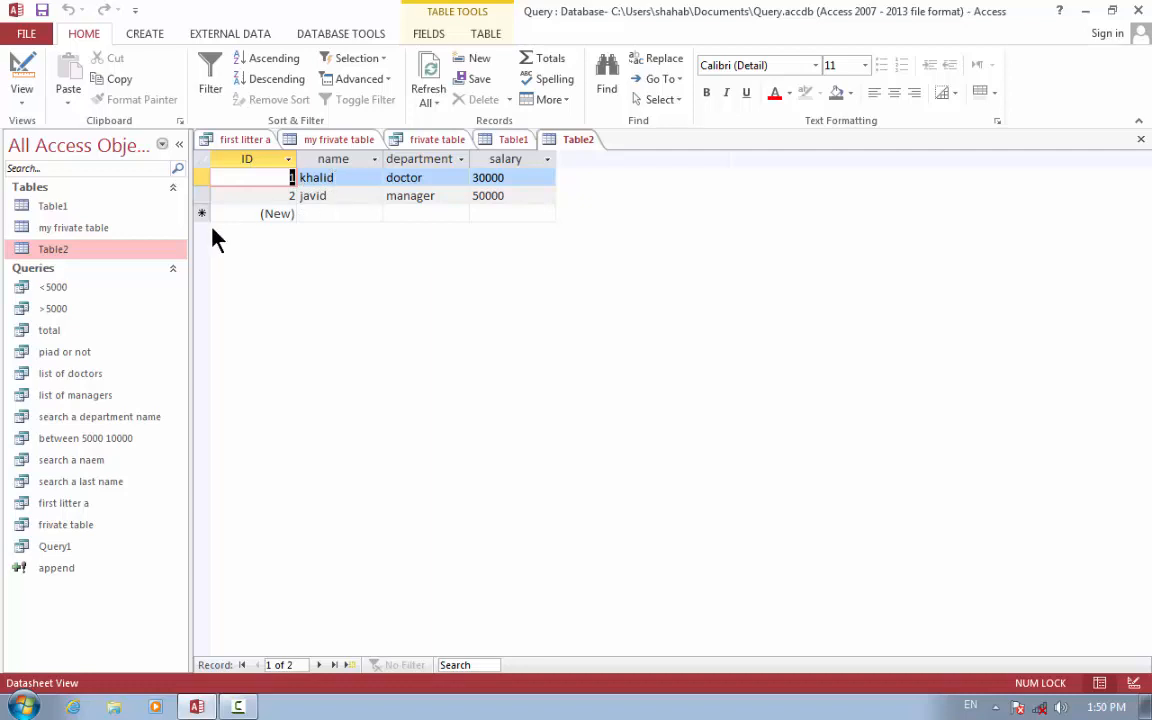
{"action": "double_click", "coordinate": [85, 208]}
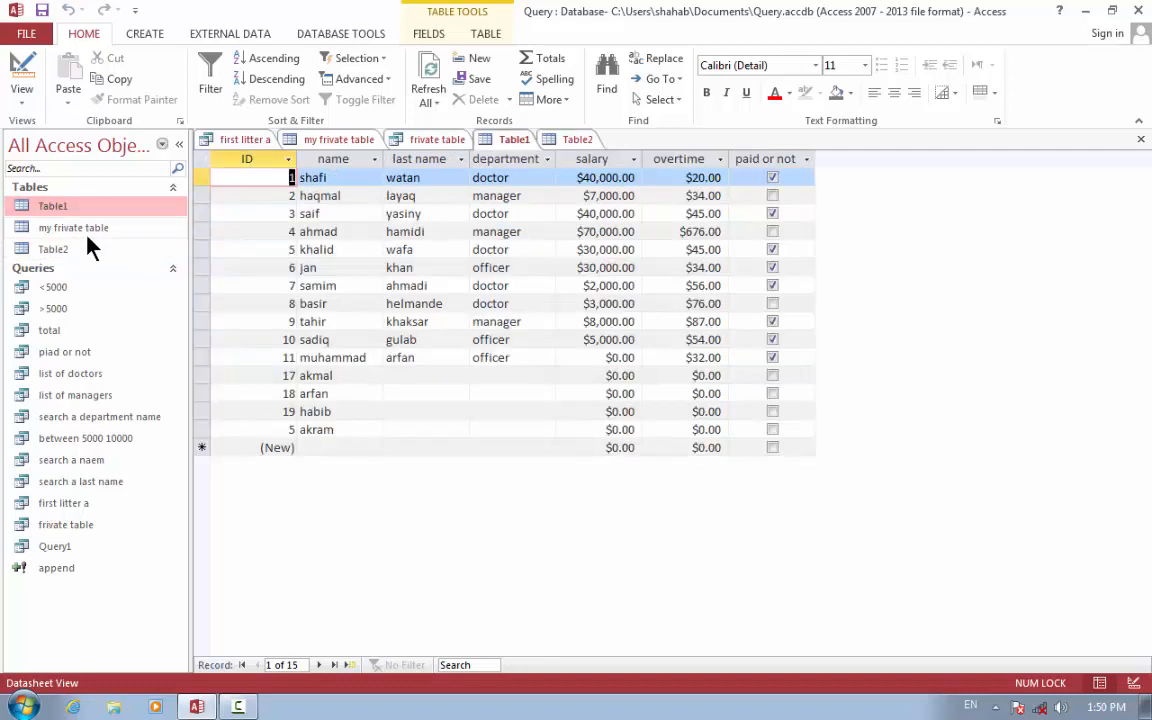
{"action": "key", "text": "ctrl+w"}
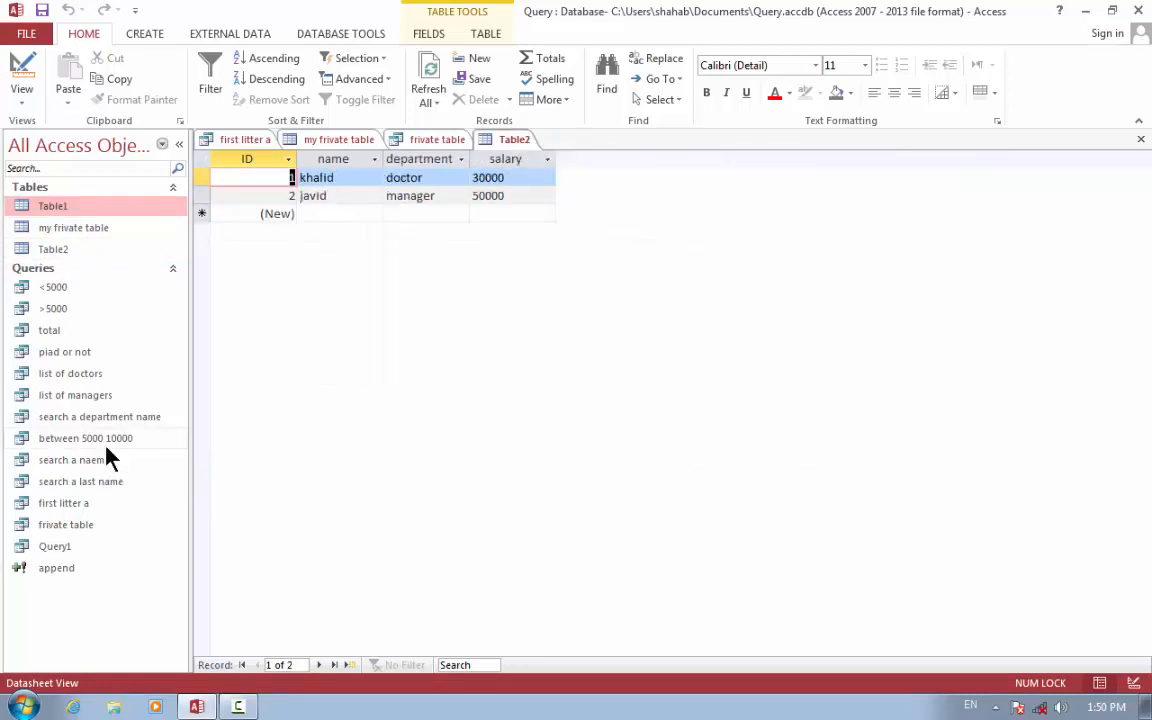
{"action": "key", "text": "ctrl+w"}
{"action": "key", "text": "ctrl+w"}
{"action": "key", "text": "ctrl+w"}
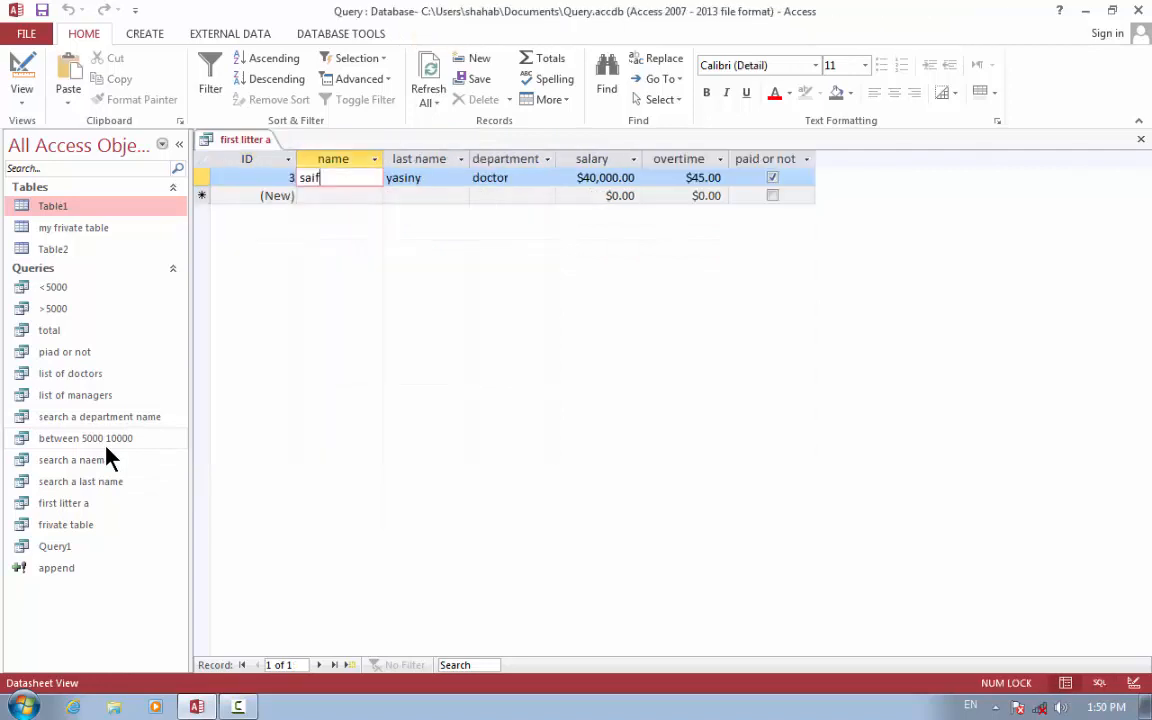
{"action": "key", "text": "ctrl+w"}
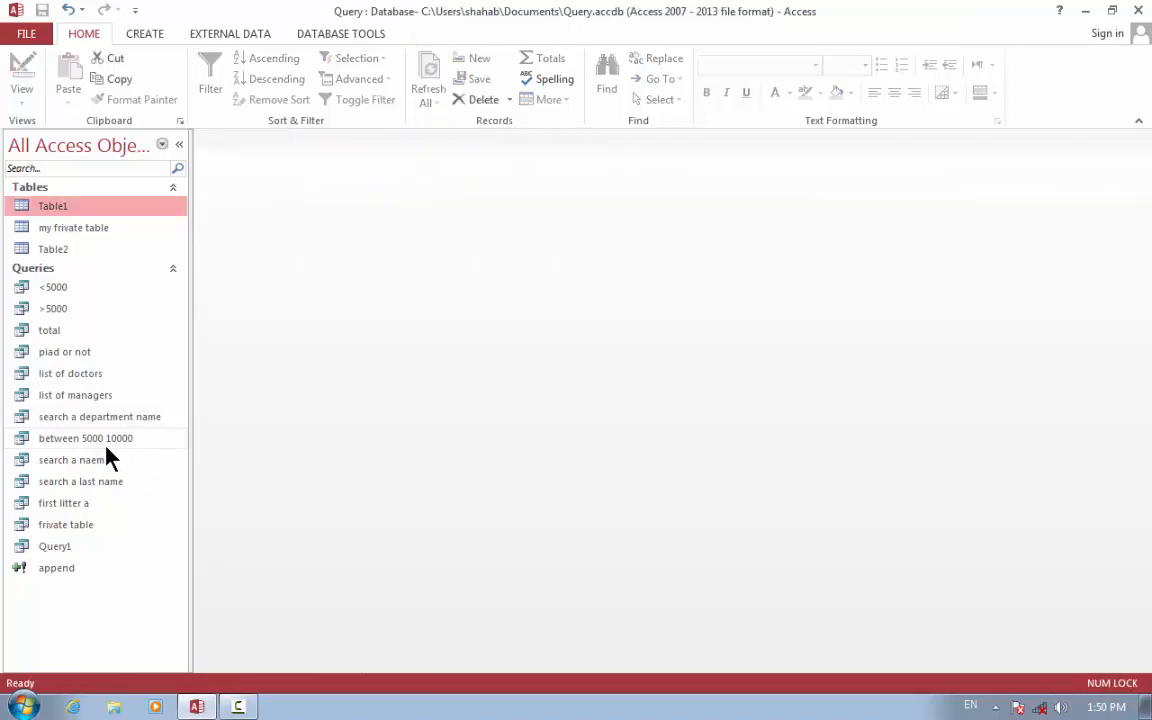
- Run the append query, accepting the row additions, and open Table2 to check its records
{"action": "left_click", "coordinate": [60, 571]}
{"action": "double_click", "coordinate": [62, 568]}
{"action": "key", "text": "Return"}
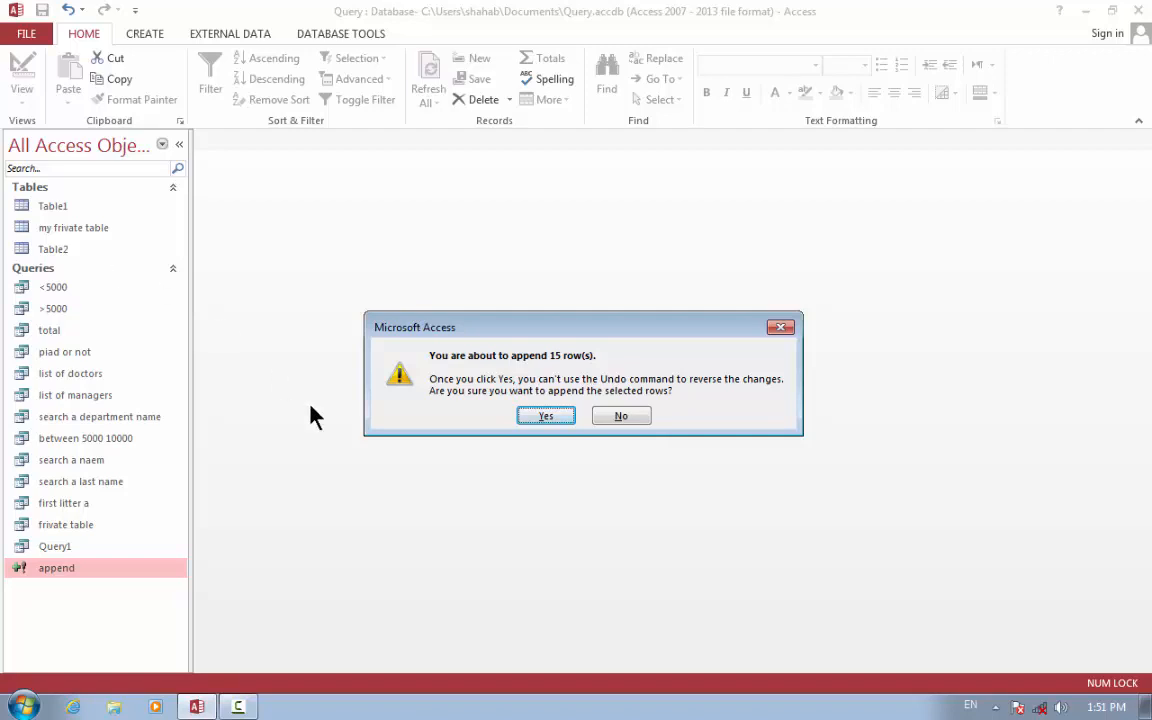
{"action": "key", "text": "Return"}
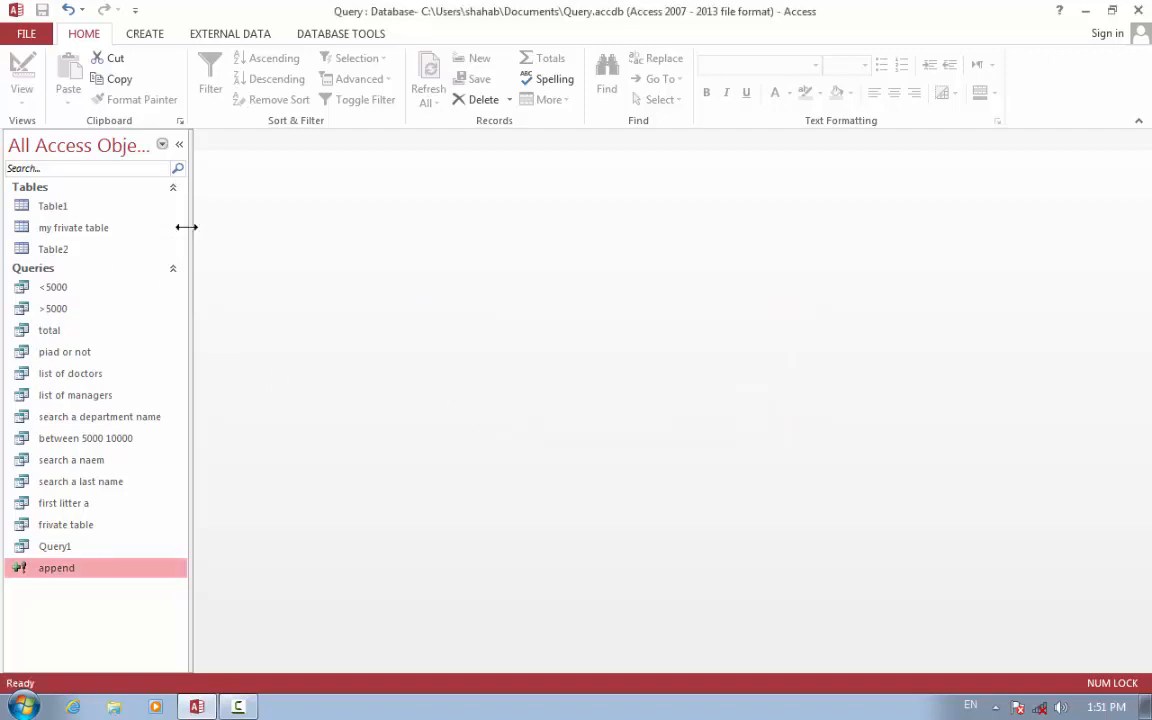
{"action": "left_click", "coordinate": [47, 254]}
{"action": "double_click", "coordinate": [45, 253]}
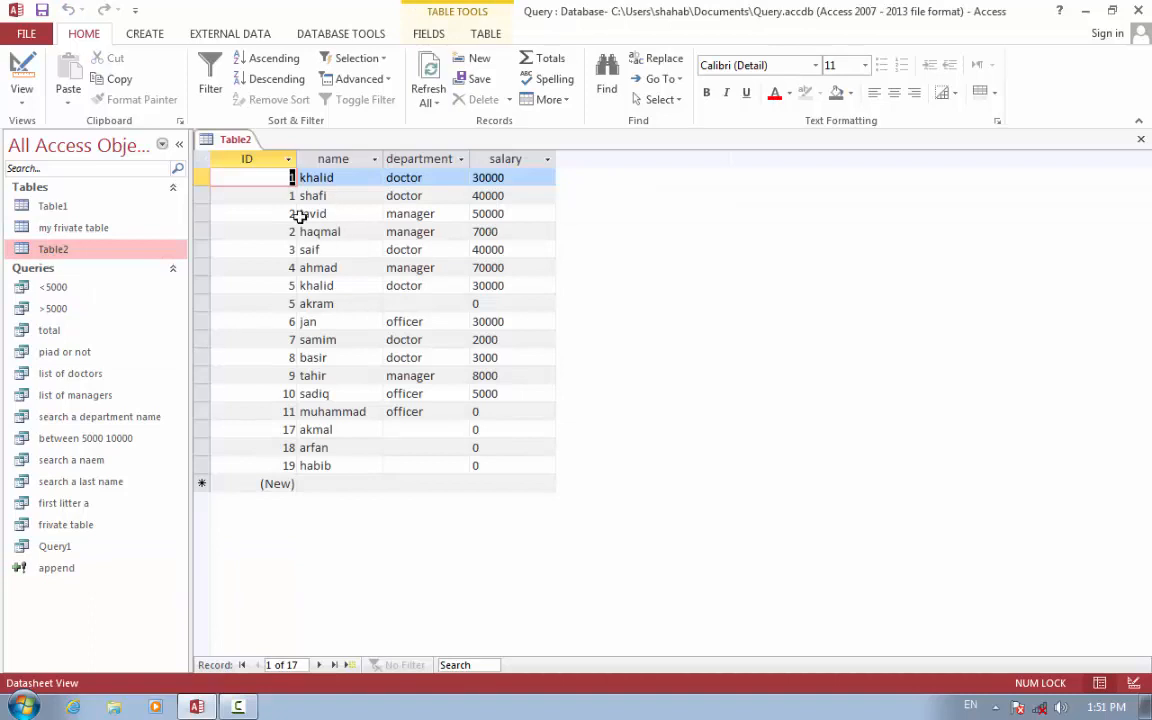
- Open Table1, and create a new query design with Table1 as its source
{"action": "double_click", "coordinate": [60, 206]}
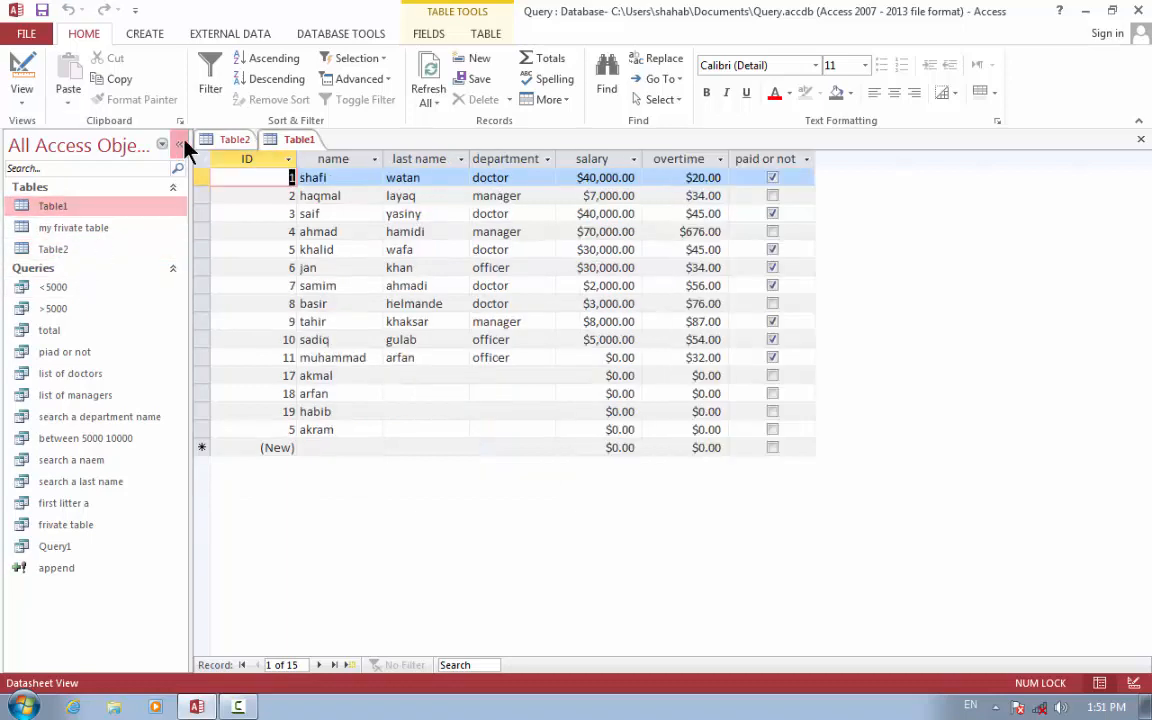
{"action": "left_click", "coordinate": [143, 34]}
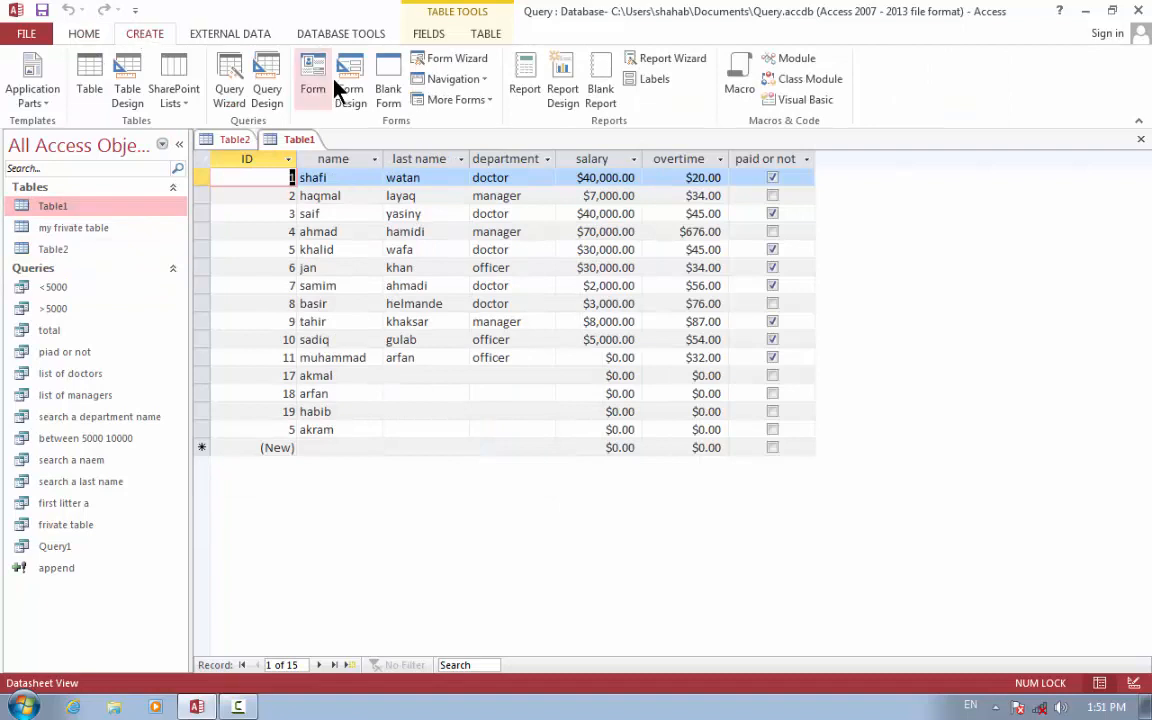
{"action": "left_click", "coordinate": [267, 95]}
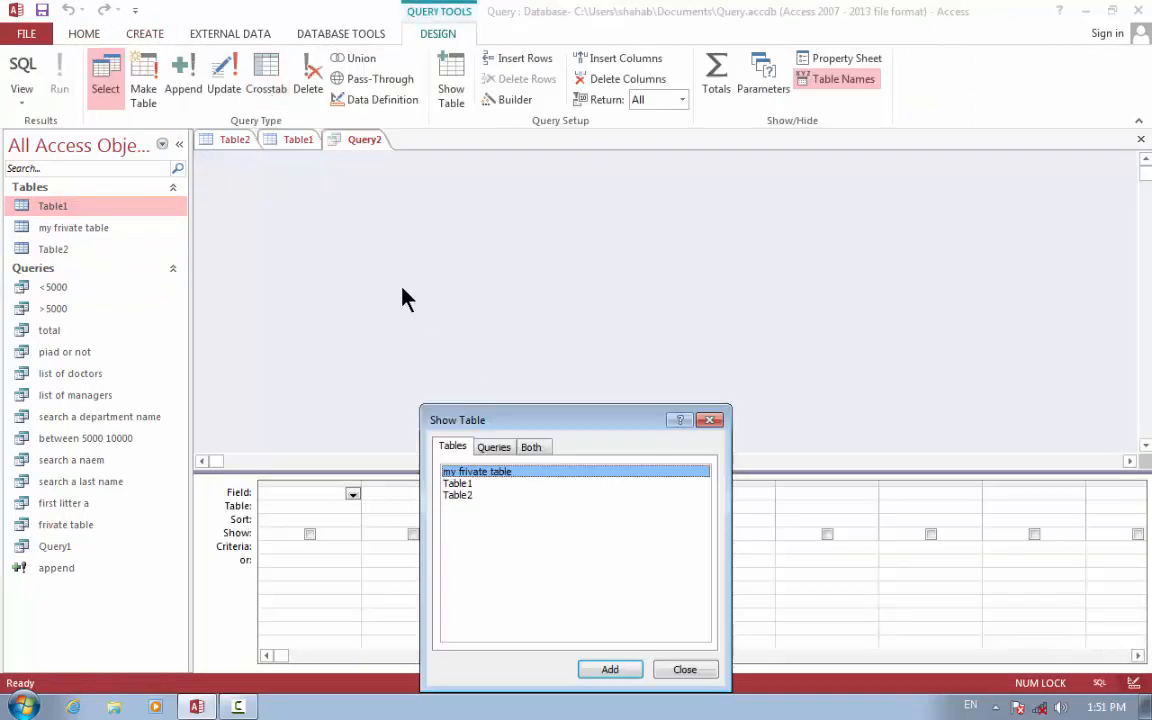
{"action": "left_click", "coordinate": [458, 483]}
{"action": "left_click", "coordinate": [622, 670]}
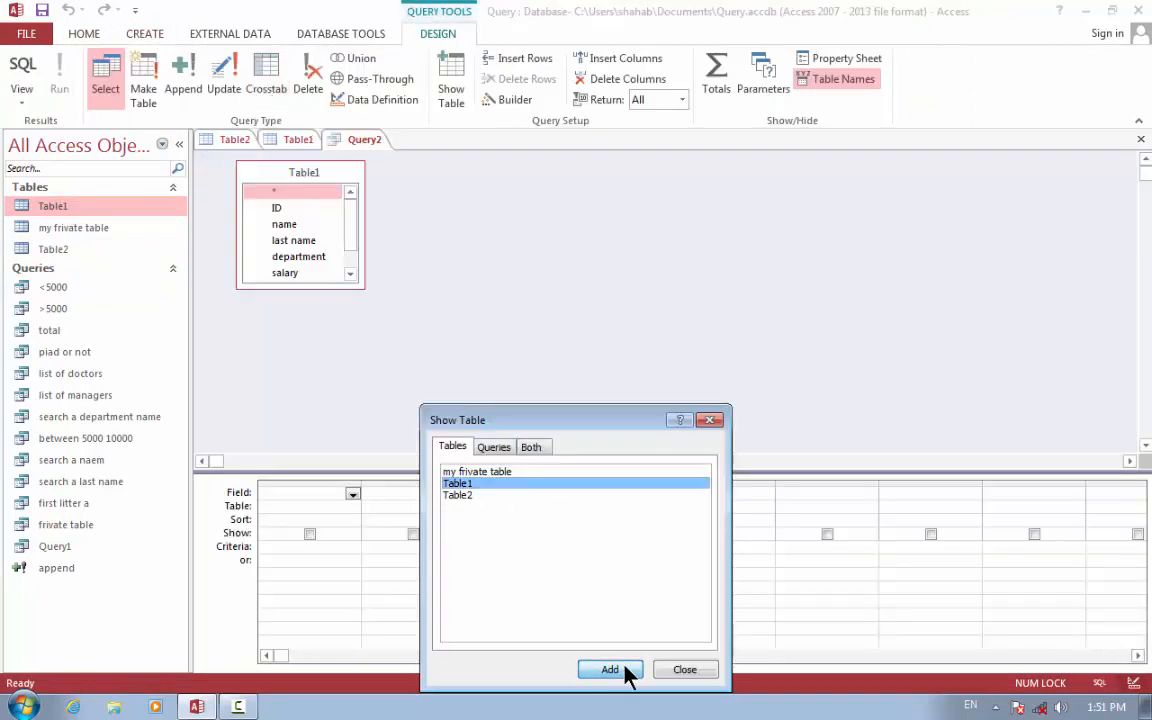
{"action": "left_click", "coordinate": [697, 672]}
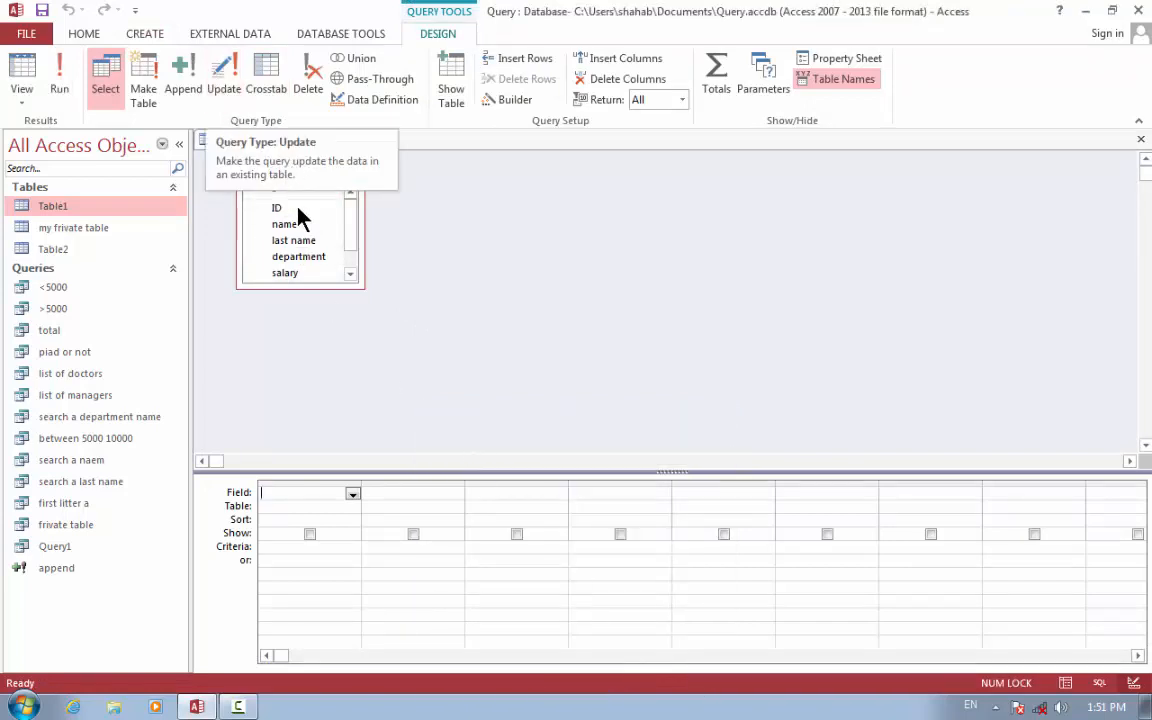
- Delete the last record of Table1, the one below ID 19, and close the table
{"action": "double_click", "coordinate": [70, 205]}
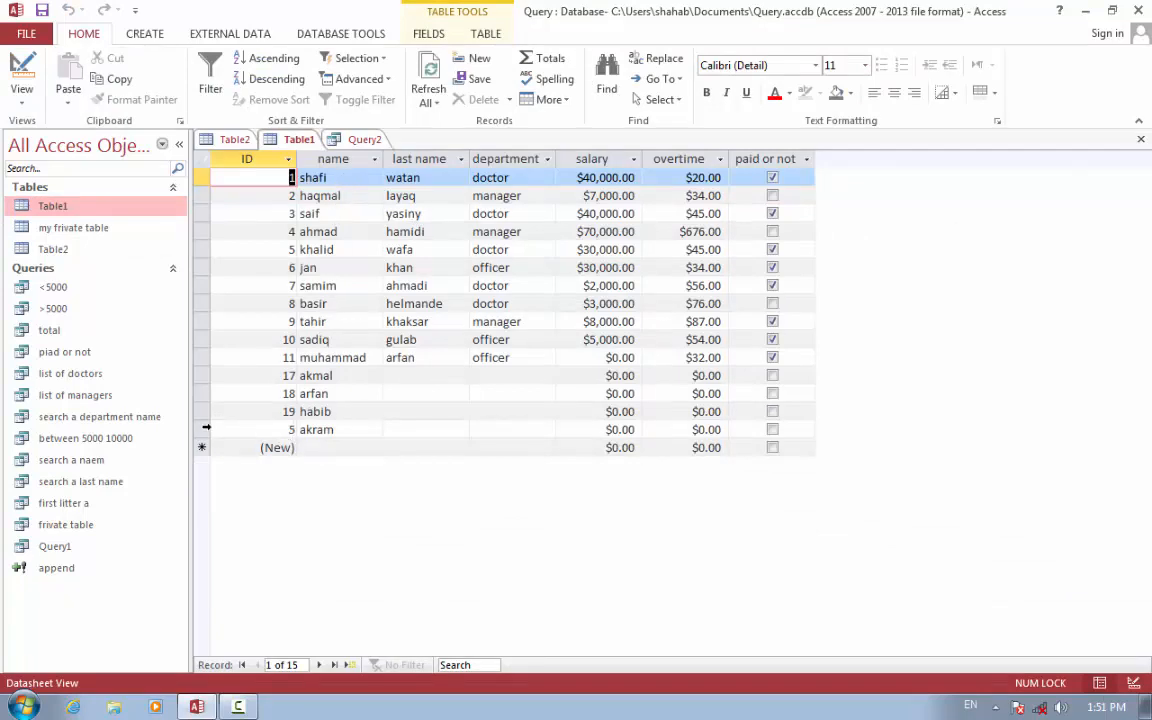
{"action": "left_click", "coordinate": [203, 429]}
{"action": "right_click", "coordinate": [203, 429]}
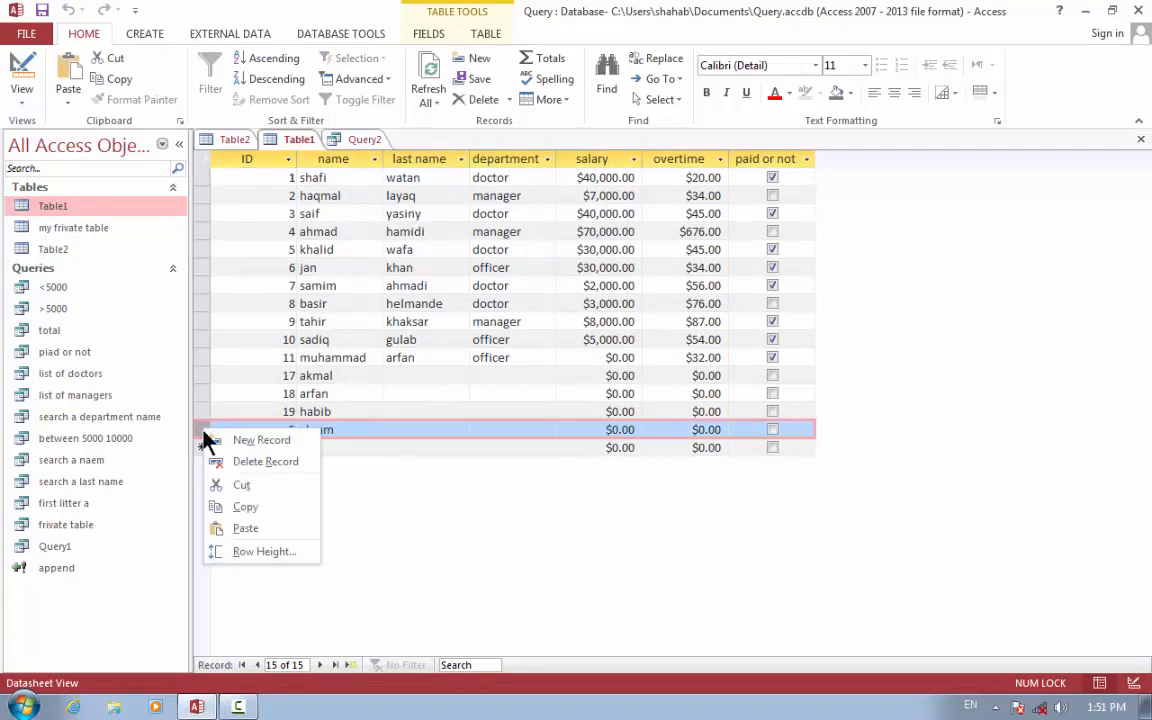
{"action": "left_click", "coordinate": [231, 463]}
{"action": "key", "text": "Return"}
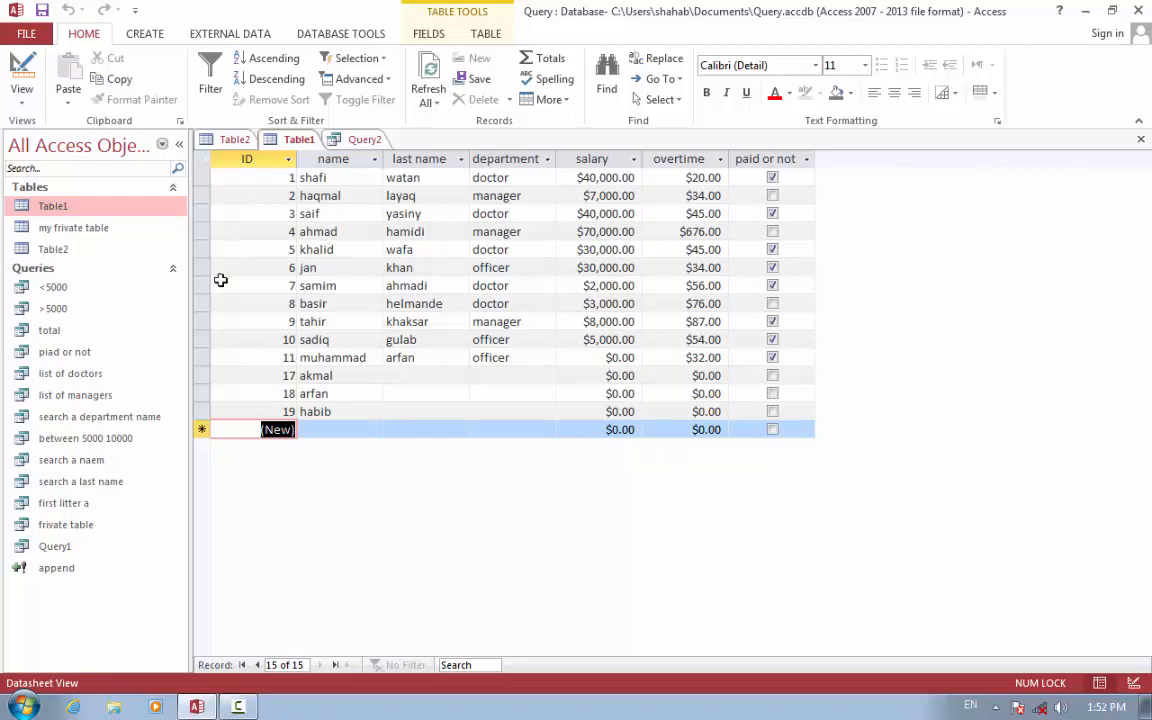
{"action": "key", "text": "ctrl+w"}
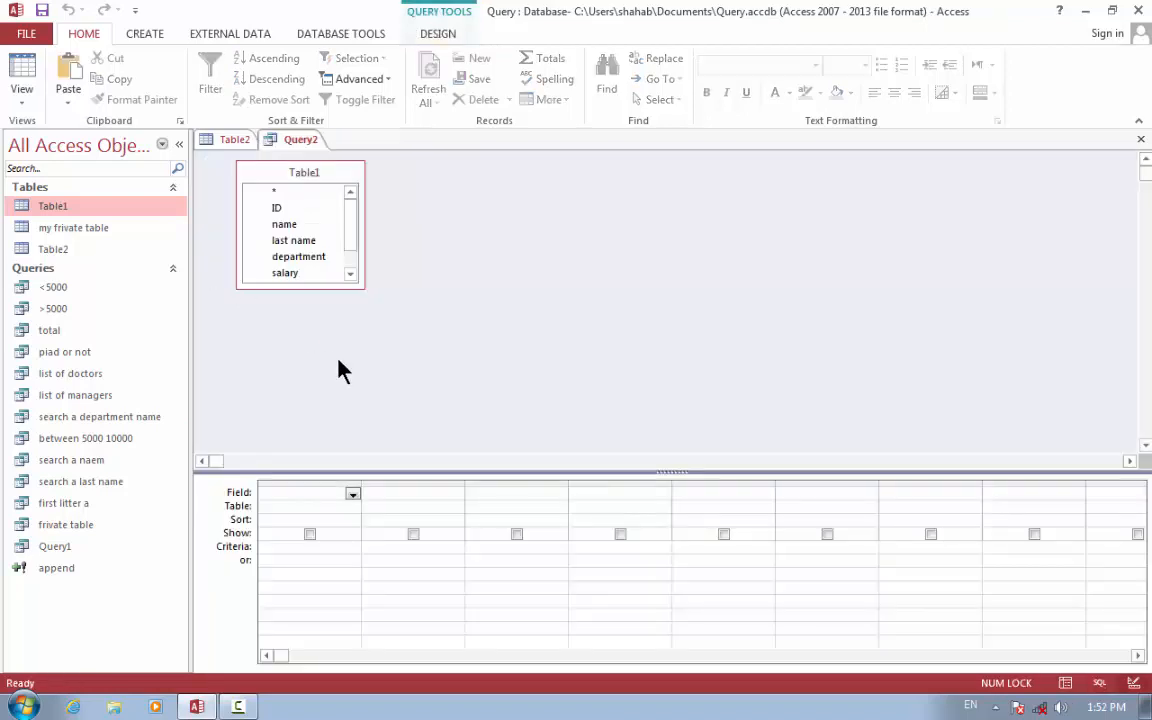
- Add all Table1 fields to the new query's grid and turn it into an update query
{"action": "double_click", "coordinate": [318, 174]}
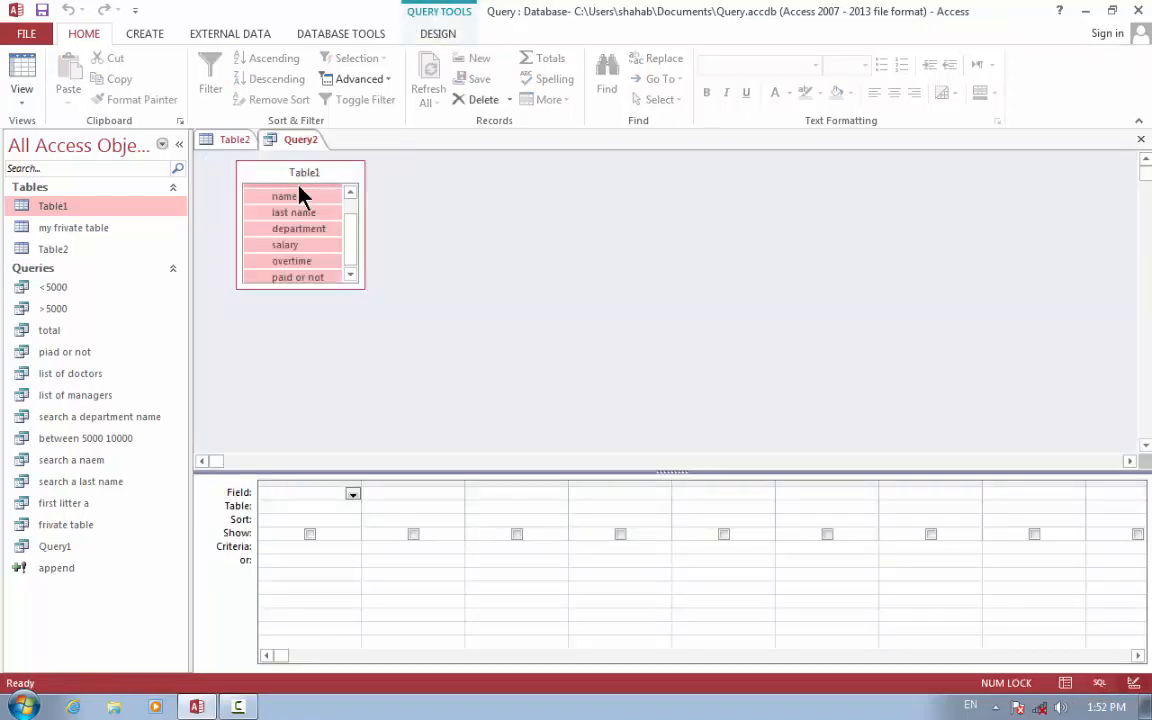
{"action": "left_click_drag", "start_coordinate": [298, 205], "coordinate": [313, 522]}
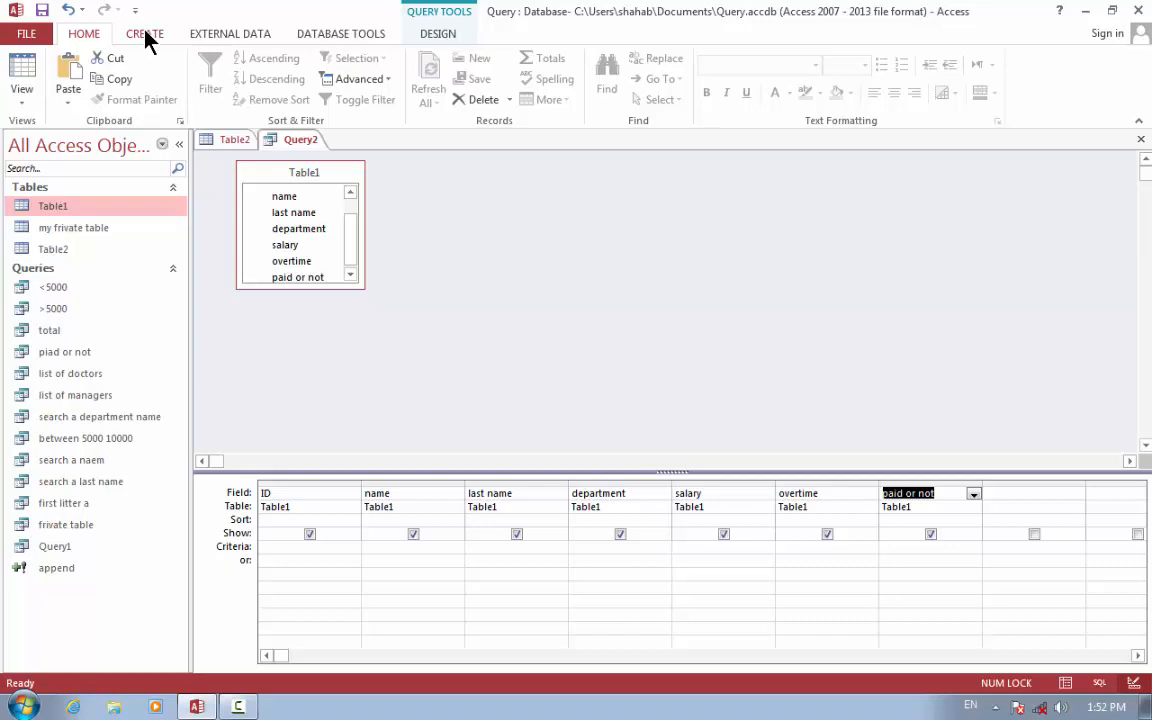
{"action": "left_click", "coordinate": [438, 36]}
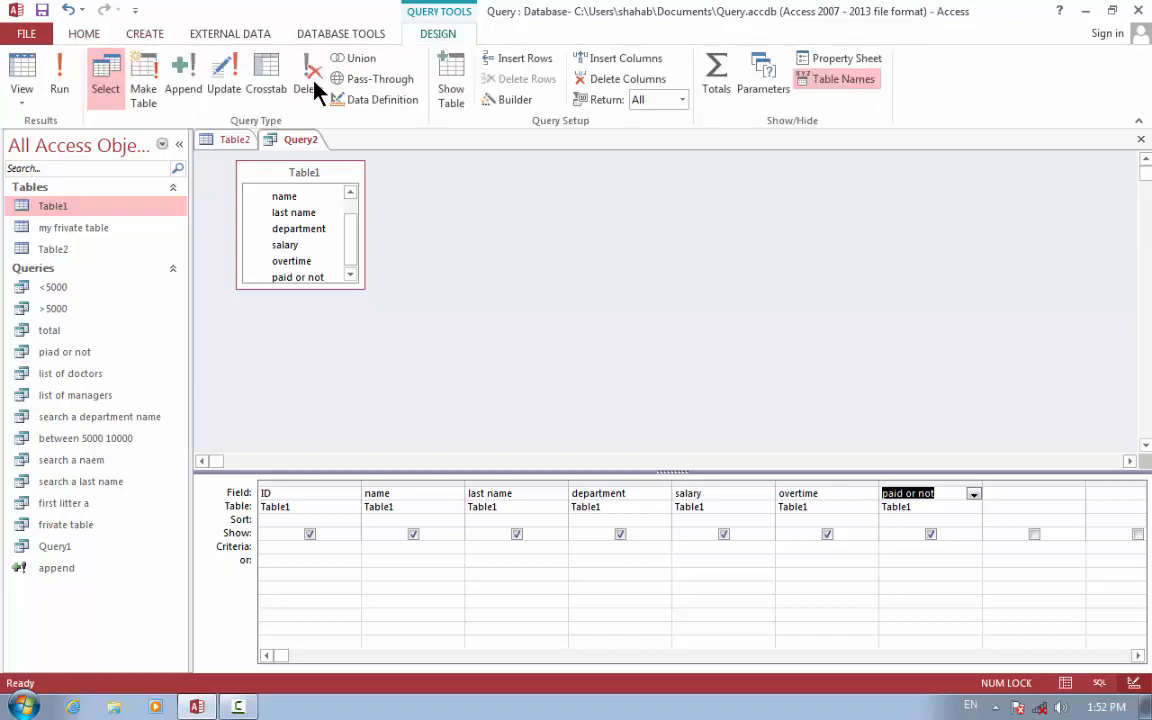
{"action": "left_click", "coordinate": [231, 97]}
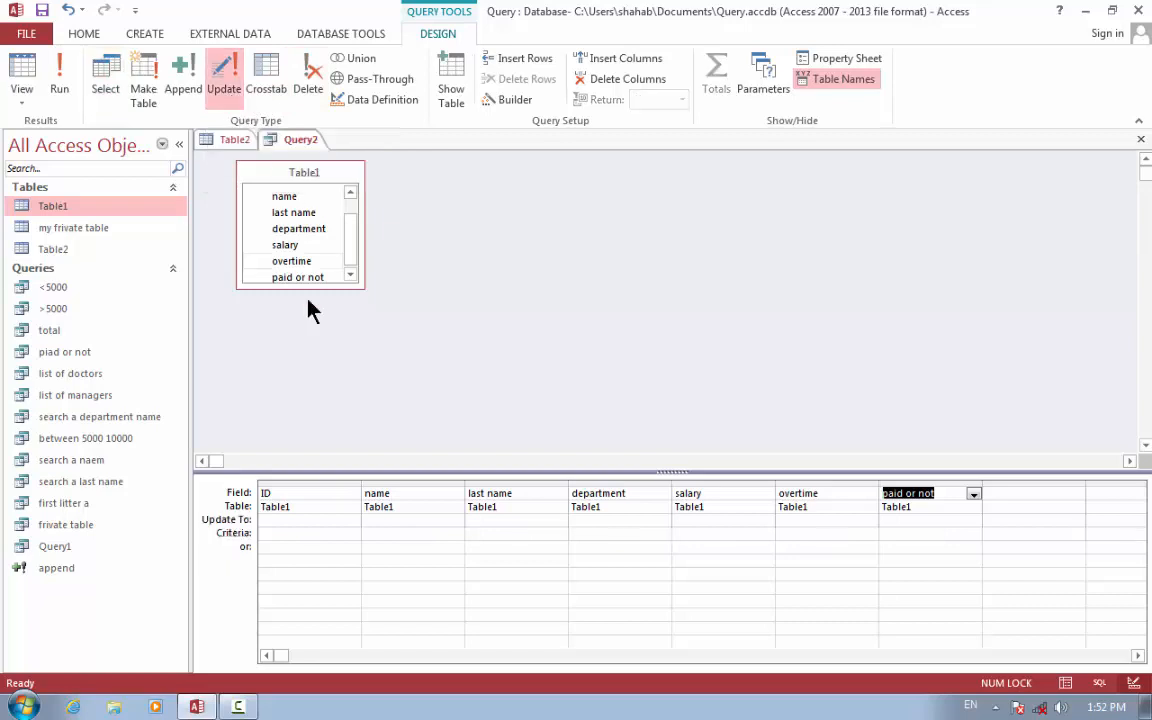
- Set the name field's Update To value to [type a new name] and its criteria to [type old name to update]
{"action": "left_click", "coordinate": [382, 522]}
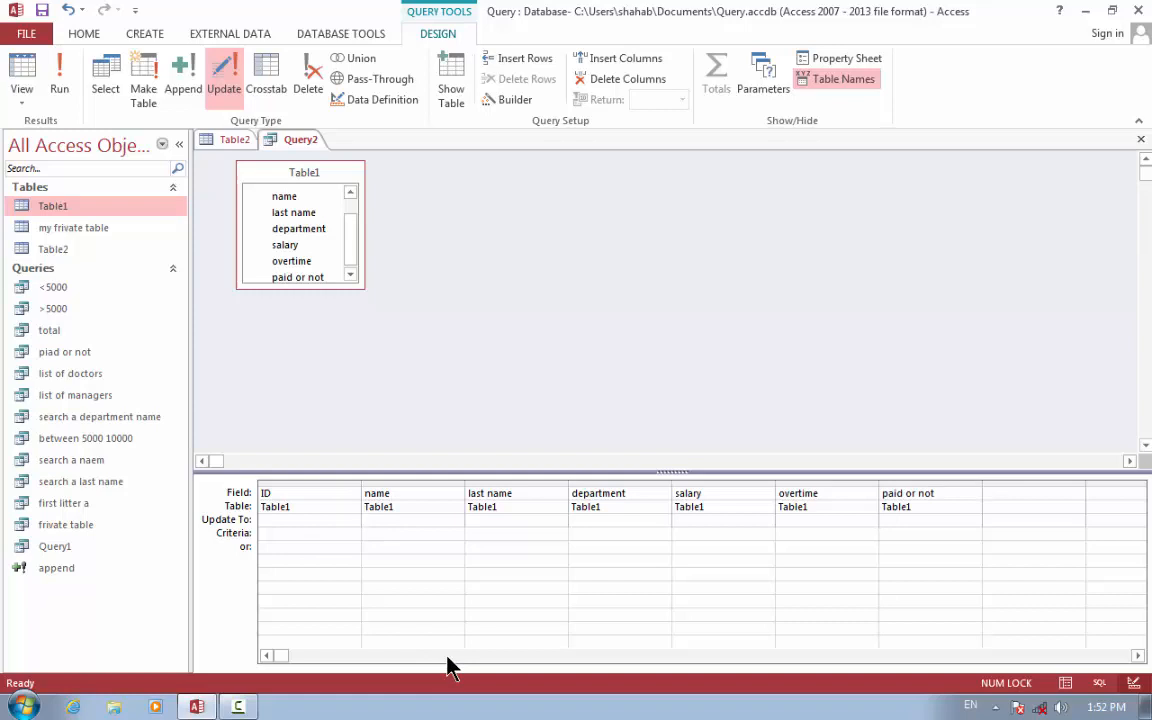
{"action": "type", "text": "[type a new name]"}
{"action": "left_click", "coordinate": [380, 537]}
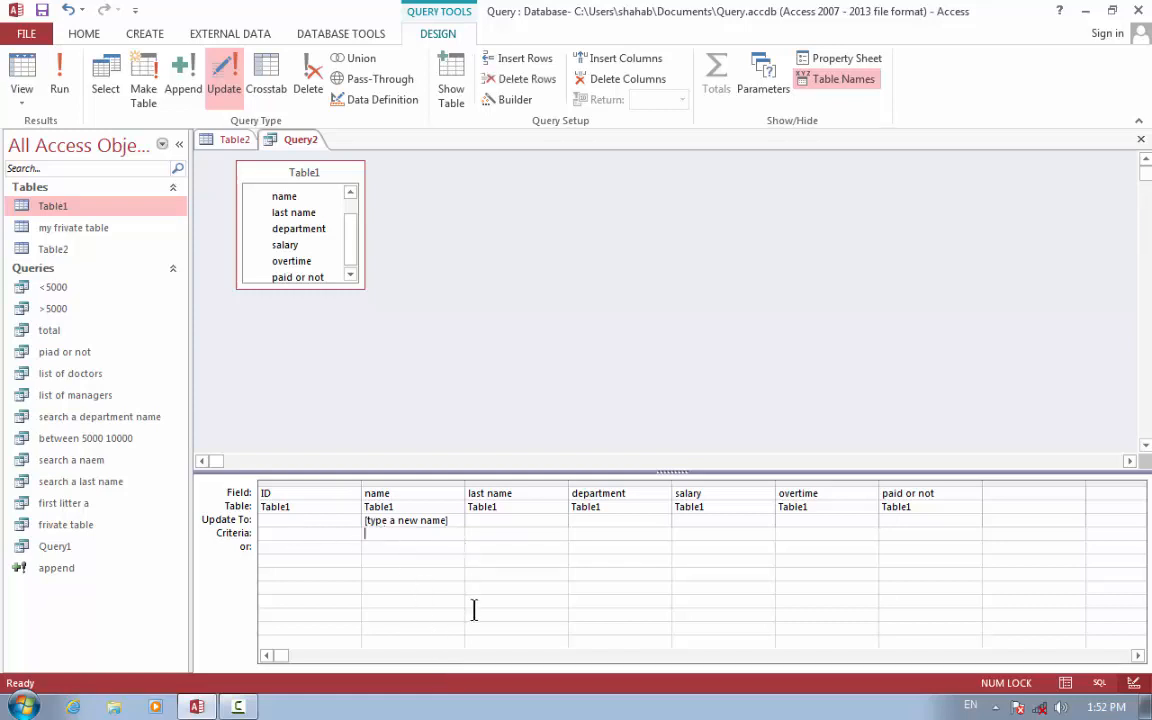
{"action": "type", "text": "typ"}
{"action": "key", "text": "BackSpace"}
{"action": "key", "text": "BackSpace"}
{"action": "key", "text": "BackSpace"}
{"action": "type", "text": "[type "}
{"action": "type", "text": "old na"}
{"action": "type", "text": "me"}
{"action": "type", "text": " to "}
{"action": "type", "text": "up"}
{"action": "type", "text": "date"}
{"action": "type", "text": "]"}
- Close the update query design, saving it as update
{"action": "key", "text": "ctrl+w"}
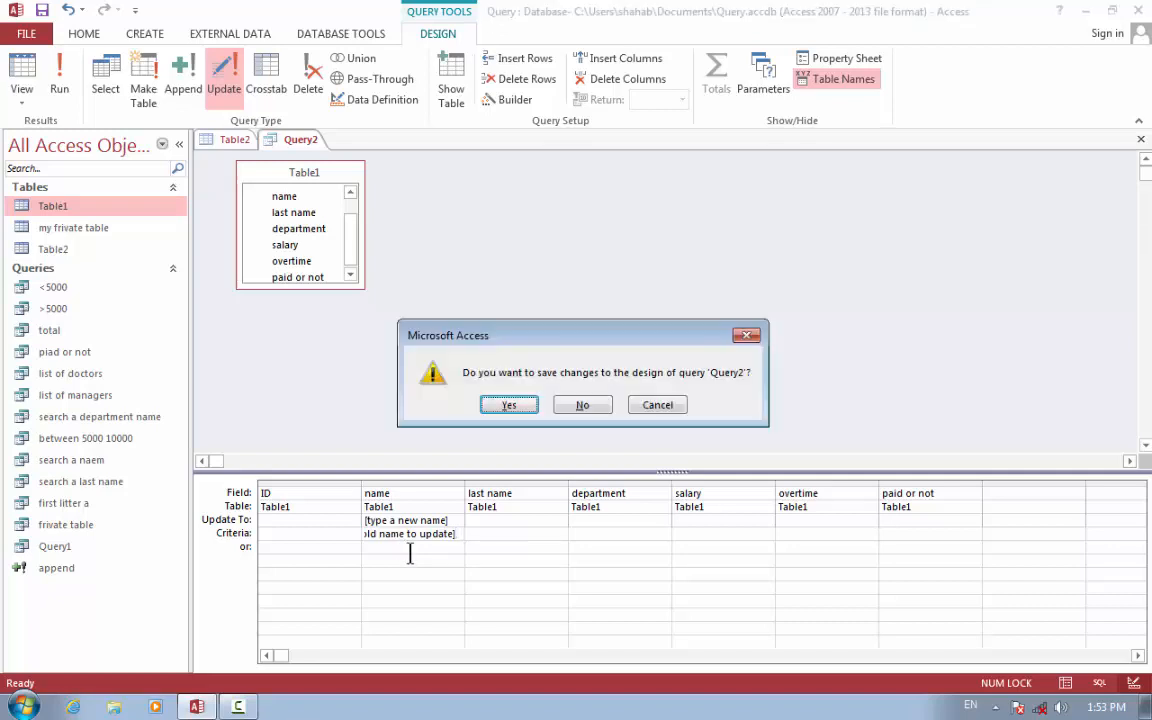
{"action": "key", "text": "Return"}
{"action": "key", "text": "BackSpace"}
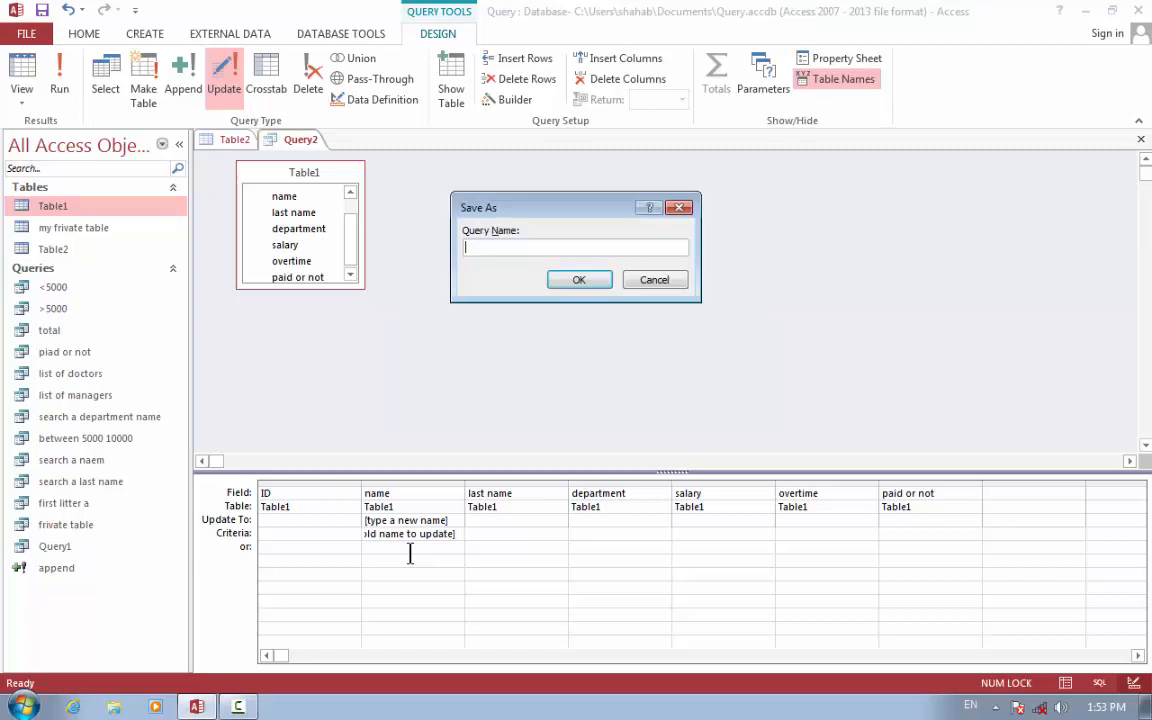
{"action": "type", "text": "update"}
{"action": "key", "text": "Return"}
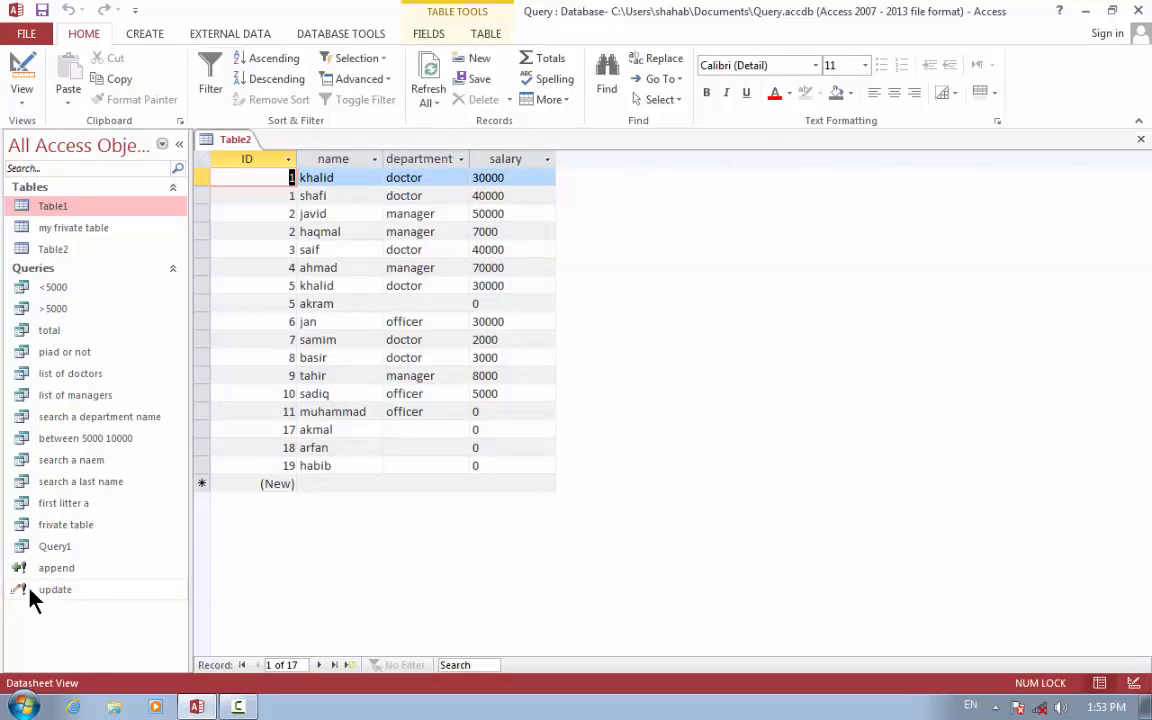
{"action": "double_click", "coordinate": [43, 590]}
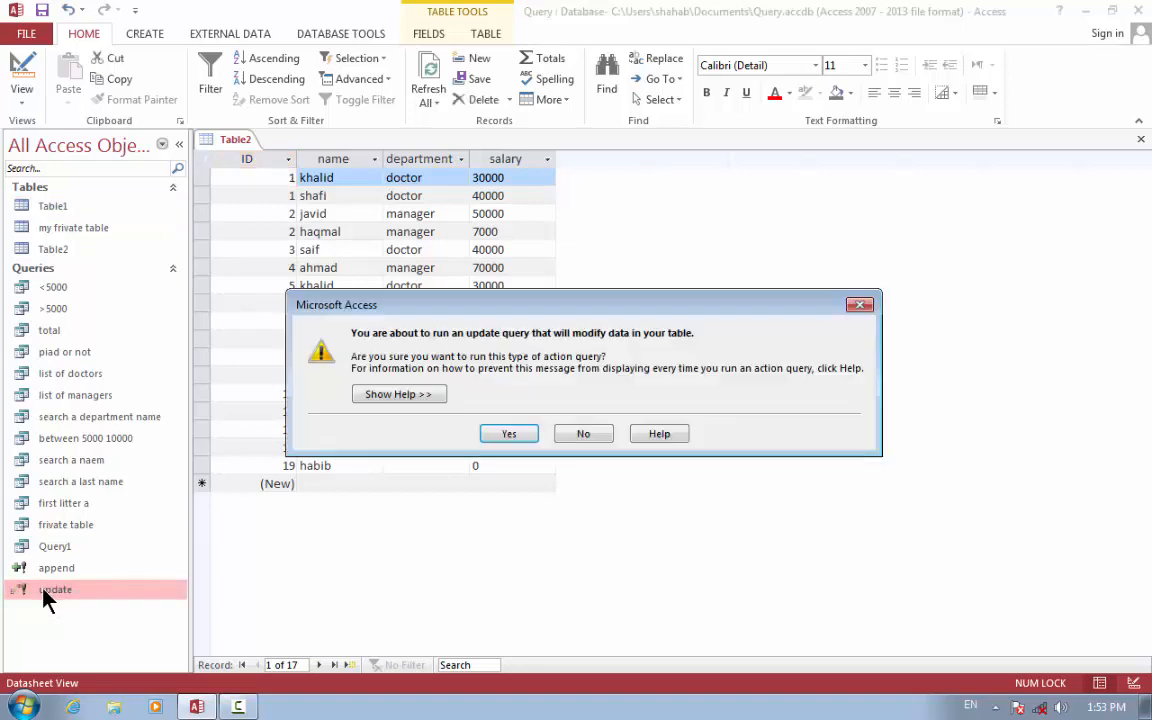
{"action": "key", "text": "Return"}
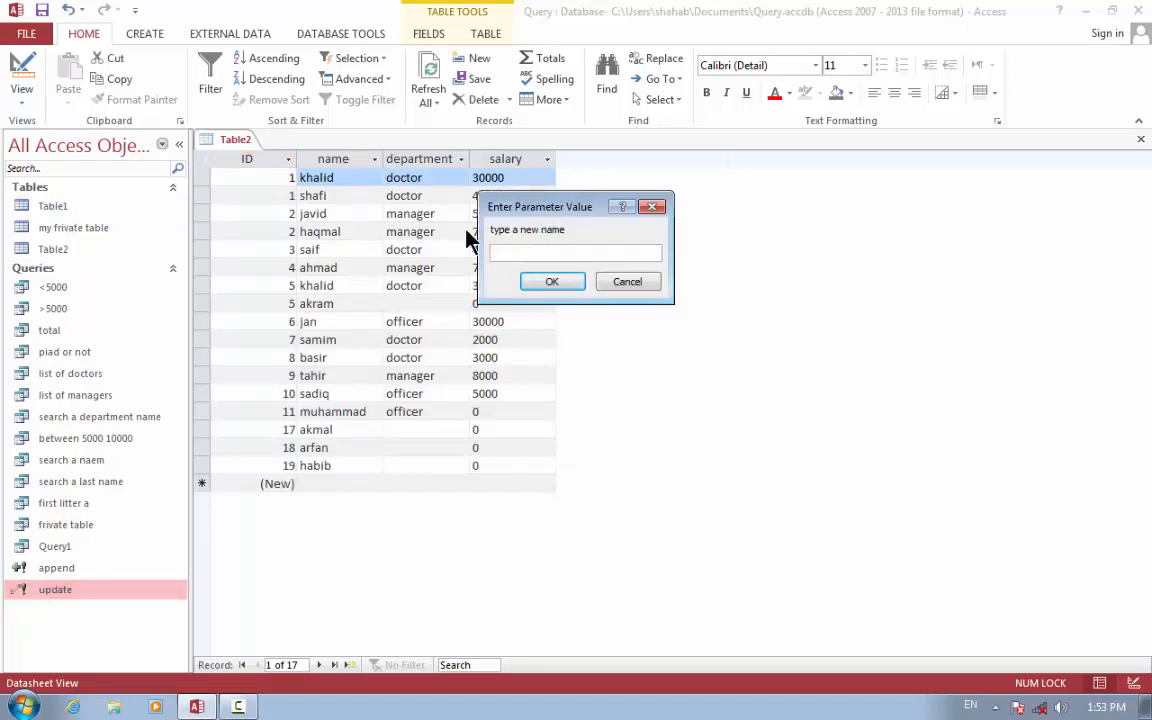
{"action": "left_click", "coordinate": [628, 282]}
- Open Table1 and run the update query, replacing the name of the record with ID 1 with a new name
{"action": "double_click", "coordinate": [55, 204]}
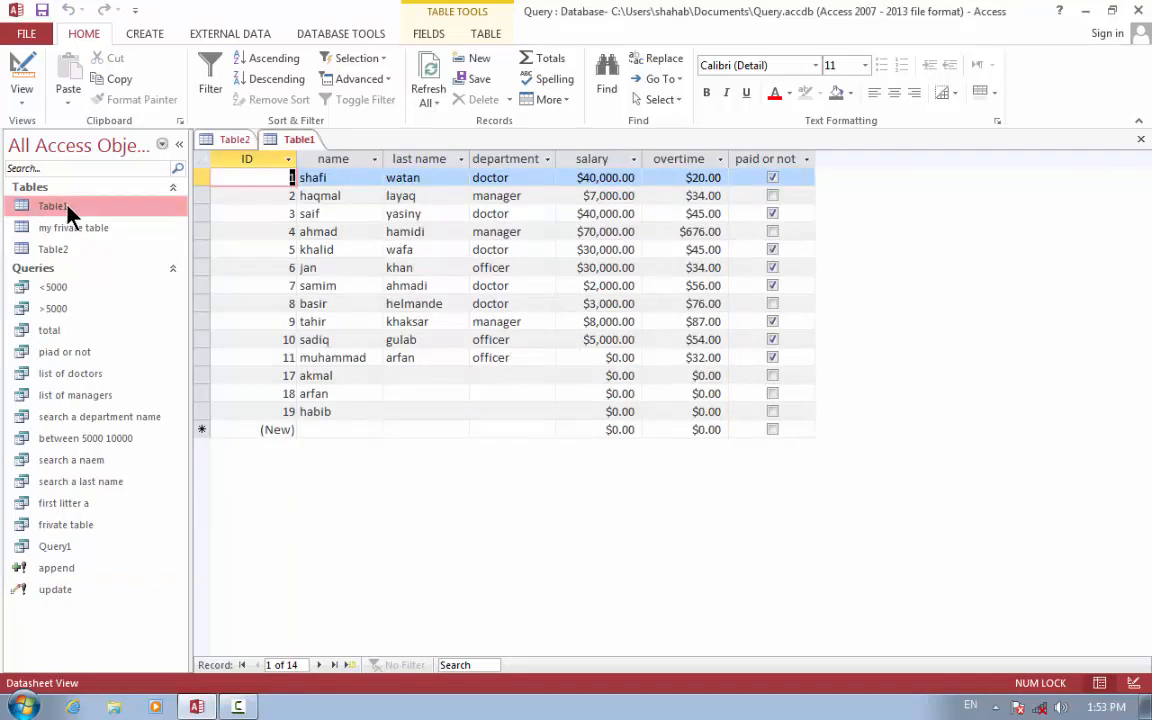
{"action": "left_click", "coordinate": [335, 177]}
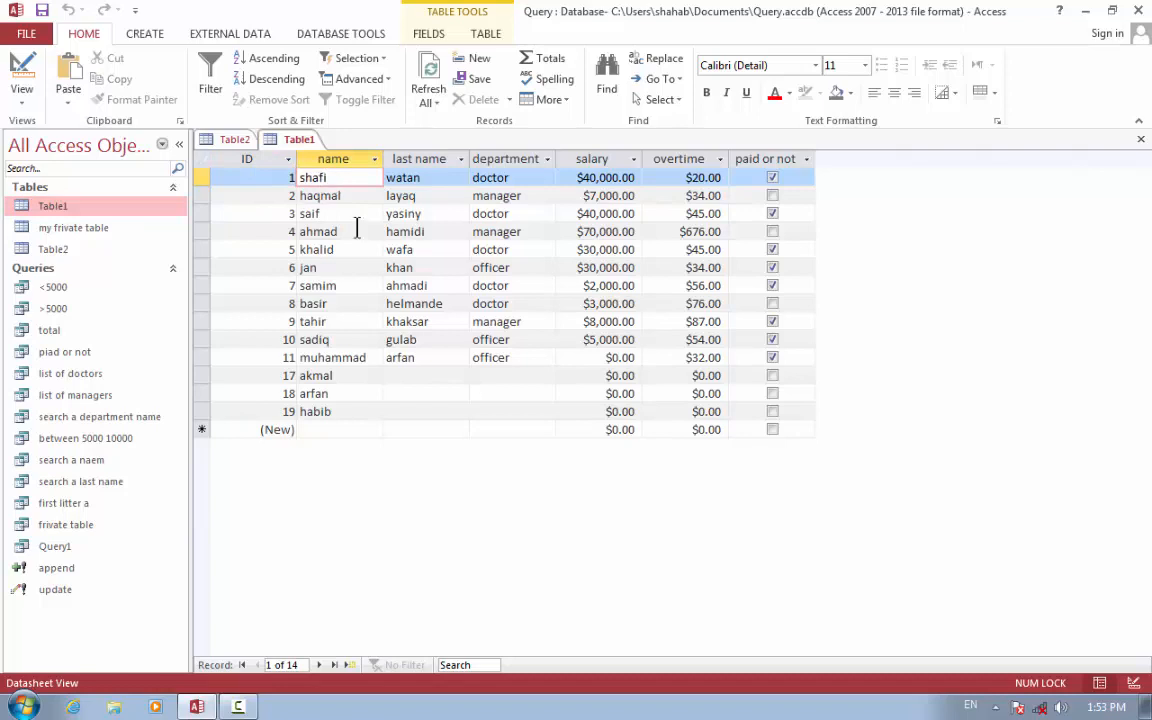
{"action": "double_click", "coordinate": [55, 592]}
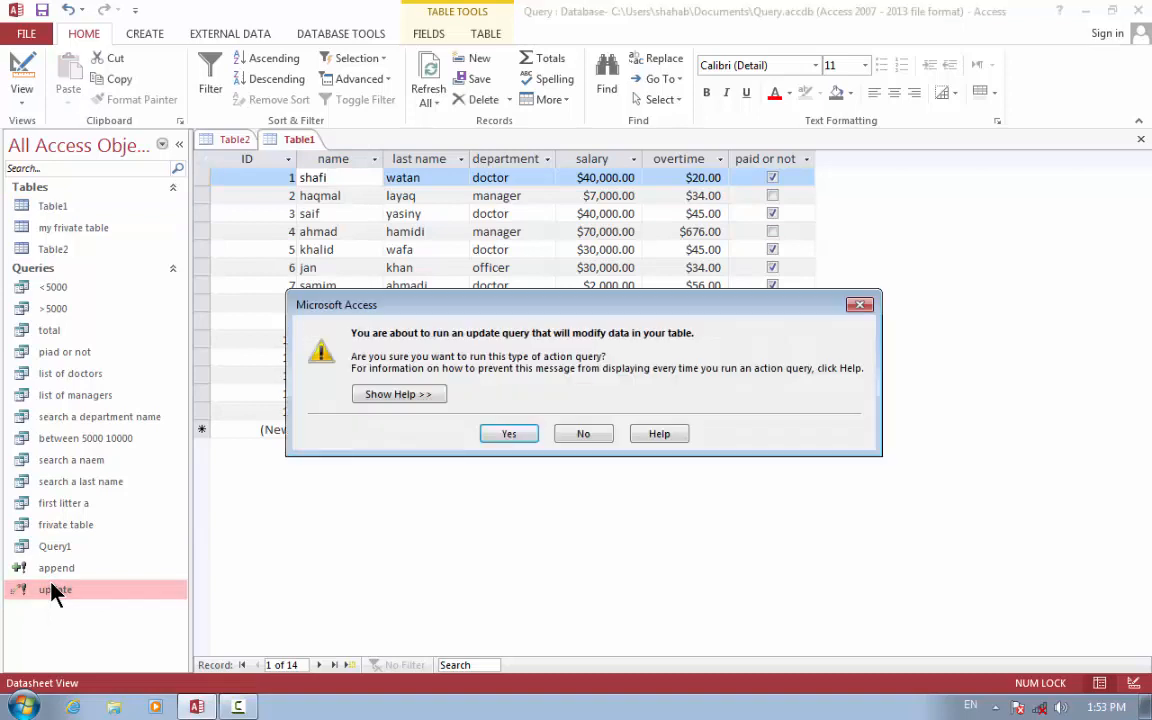
{"action": "key", "text": "Return"}
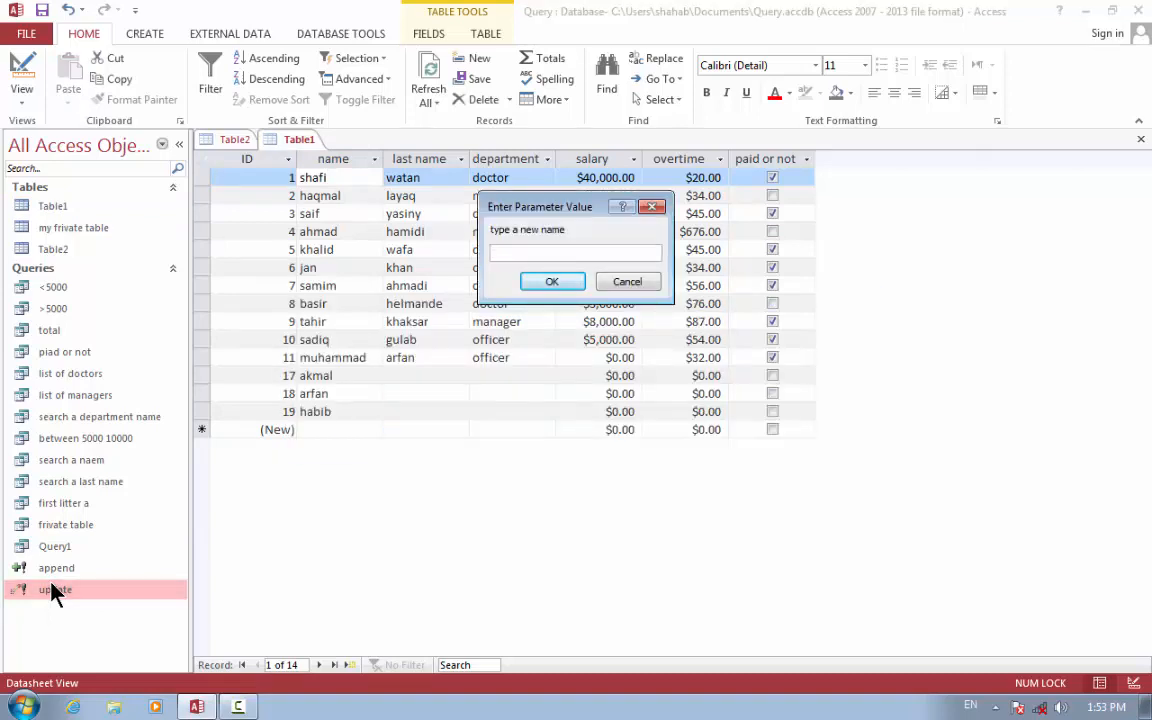
{"action": "type", "text": "rahim"}
{"action": "key", "text": "Return"}
{"action": "type", "text": "shafi"}
{"action": "left_click", "coordinate": [549, 282]}
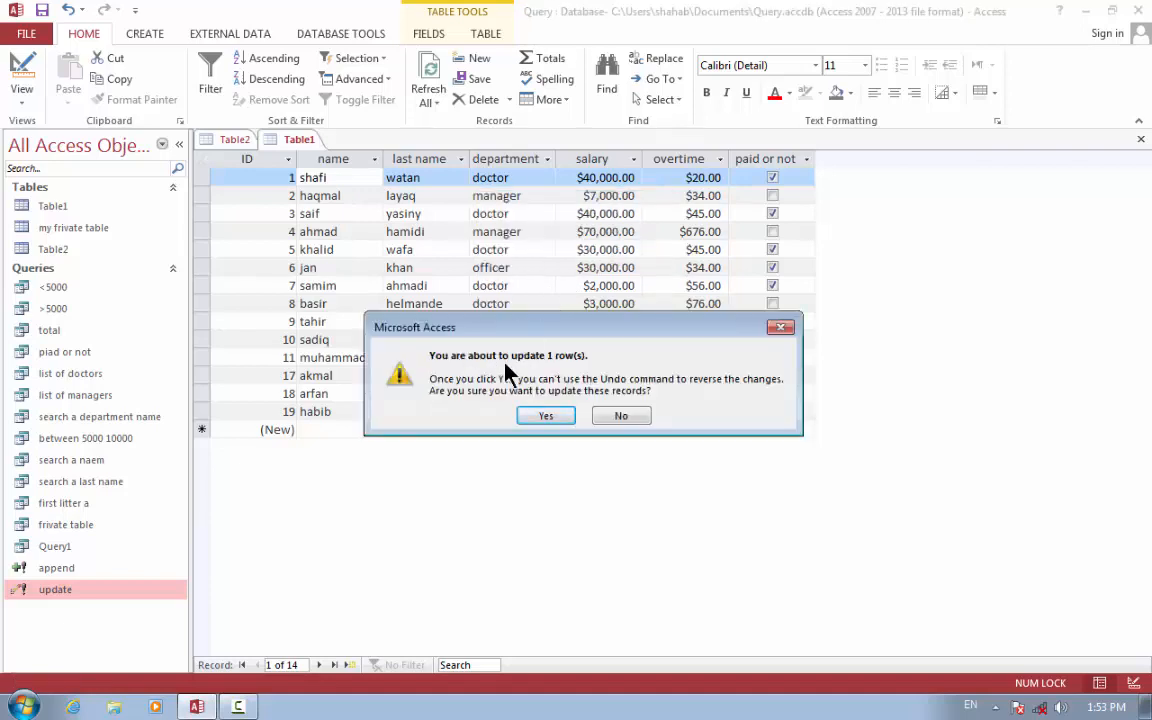
{"action": "key", "text": "Return"}
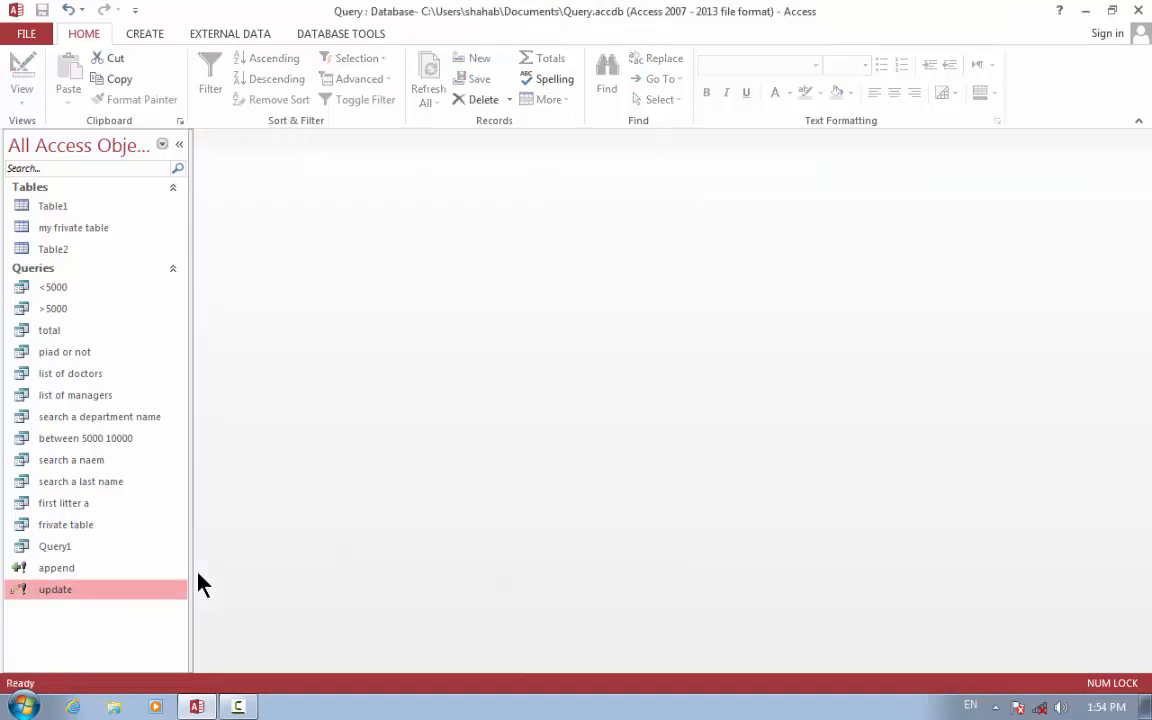
- Check the changed name in Table1 and run the update query again to restore the first record's original name
{"action": "double_click", "coordinate": [52, 206]}
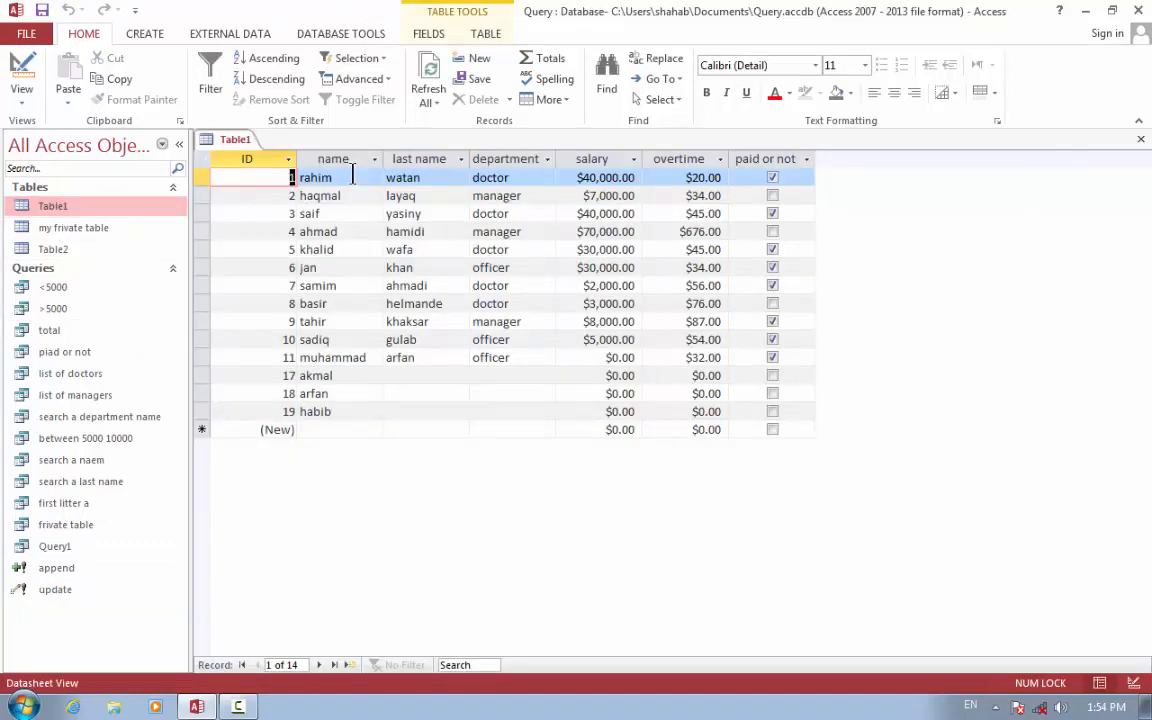
{"action": "left_click", "coordinate": [310, 178]}
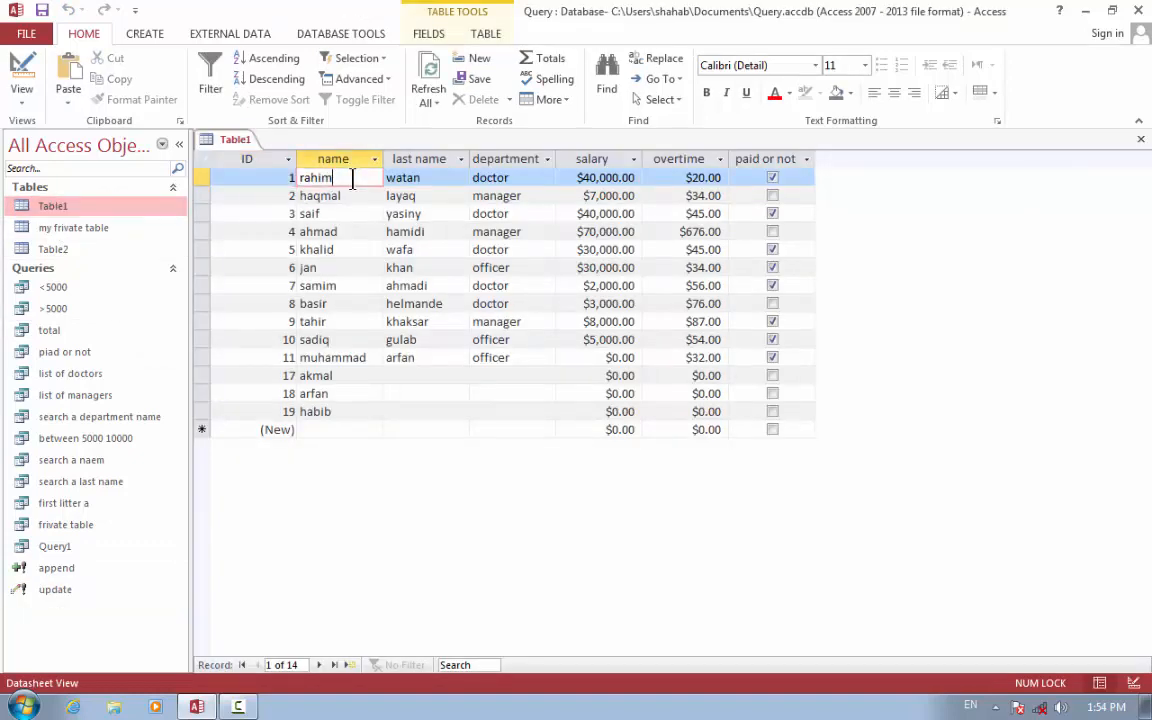
{"action": "left_click", "coordinate": [70, 591]}
{"action": "double_click", "coordinate": [70, 591]}
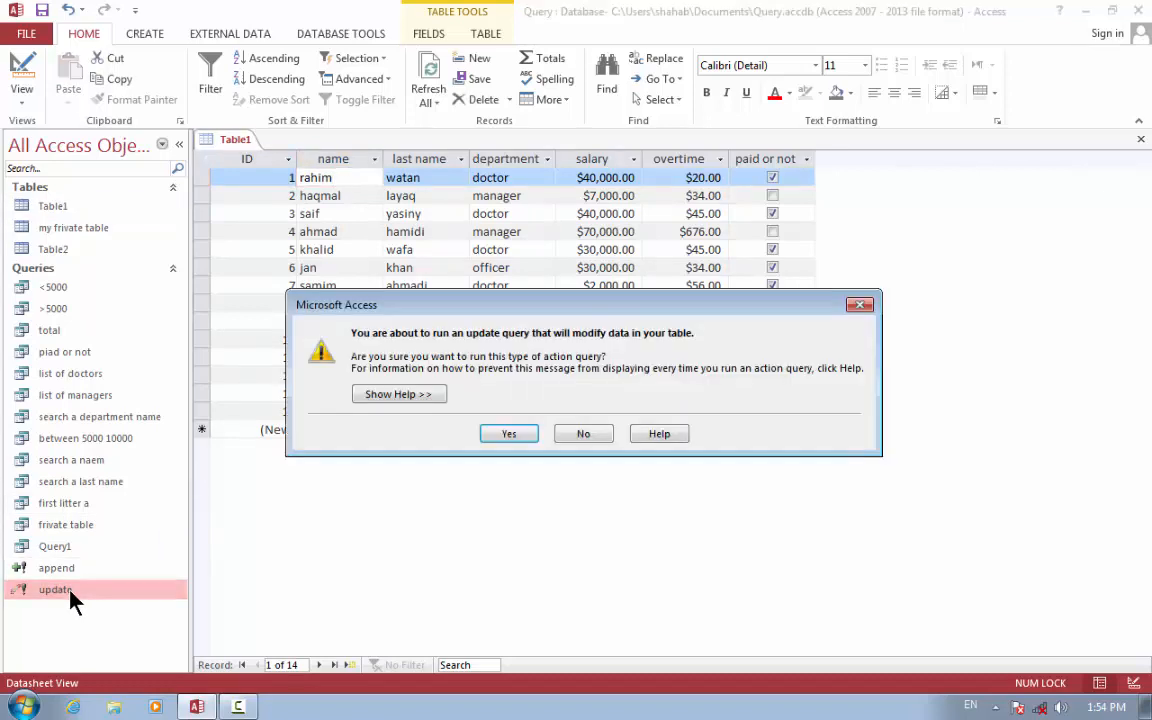
{"action": "key", "text": "Return"}
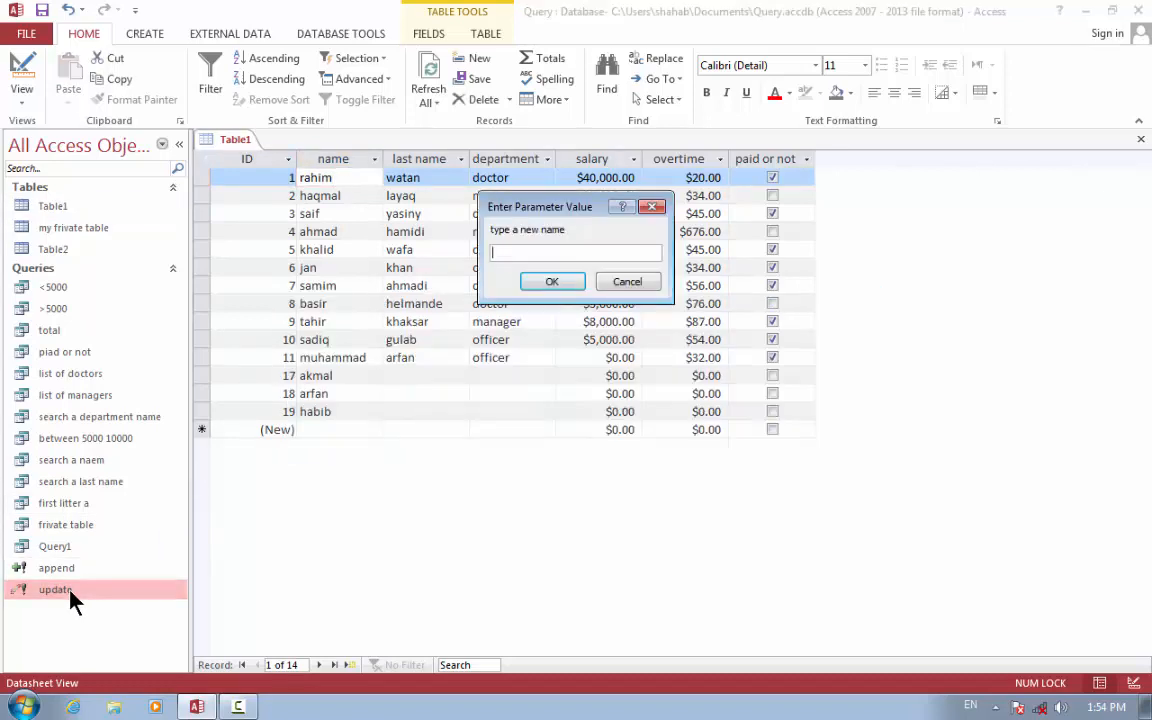
{"action": "type", "text": "shafi"}
{"action": "key", "text": "Return"}
{"action": "type", "text": "rahi,m"}
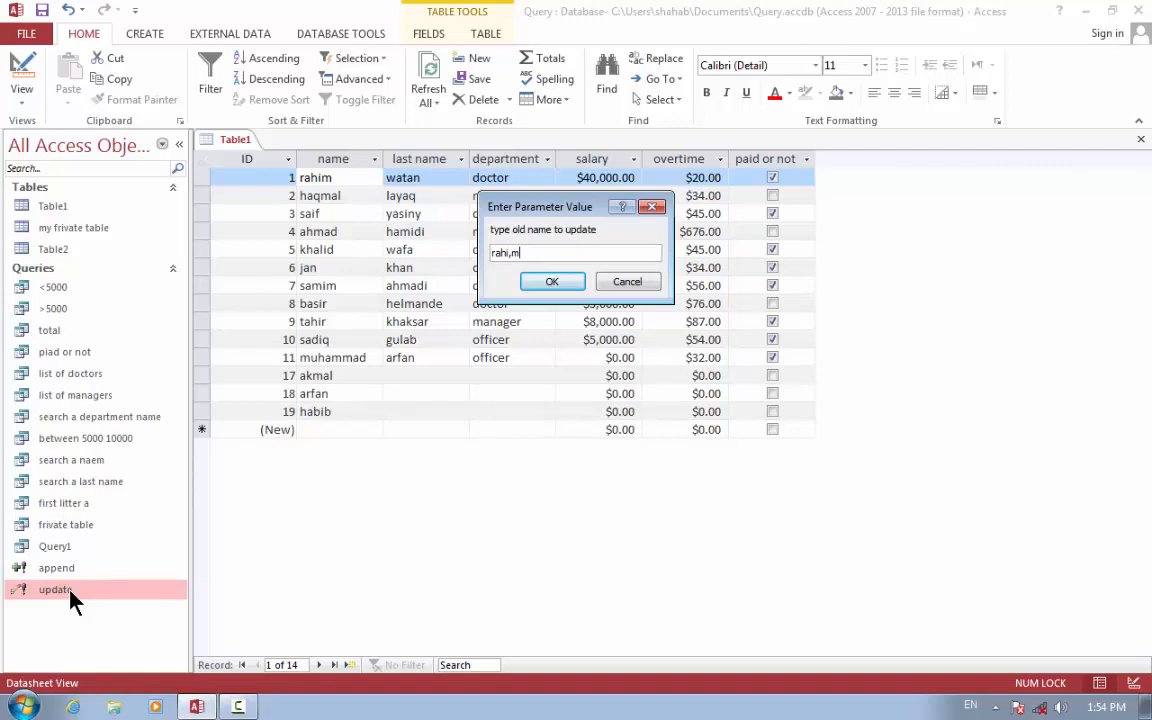
{"action": "key", "text": "BackSpace"}
{"action": "key", "text": "BackSpace"}
{"action": "key", "text": "BackSpace"}
{"action": "key", "text": "BackSpace"}
{"action": "type", "text": "him"}
{"action": "key", "text": "Return"}
{"action": "key", "text": "Return"}
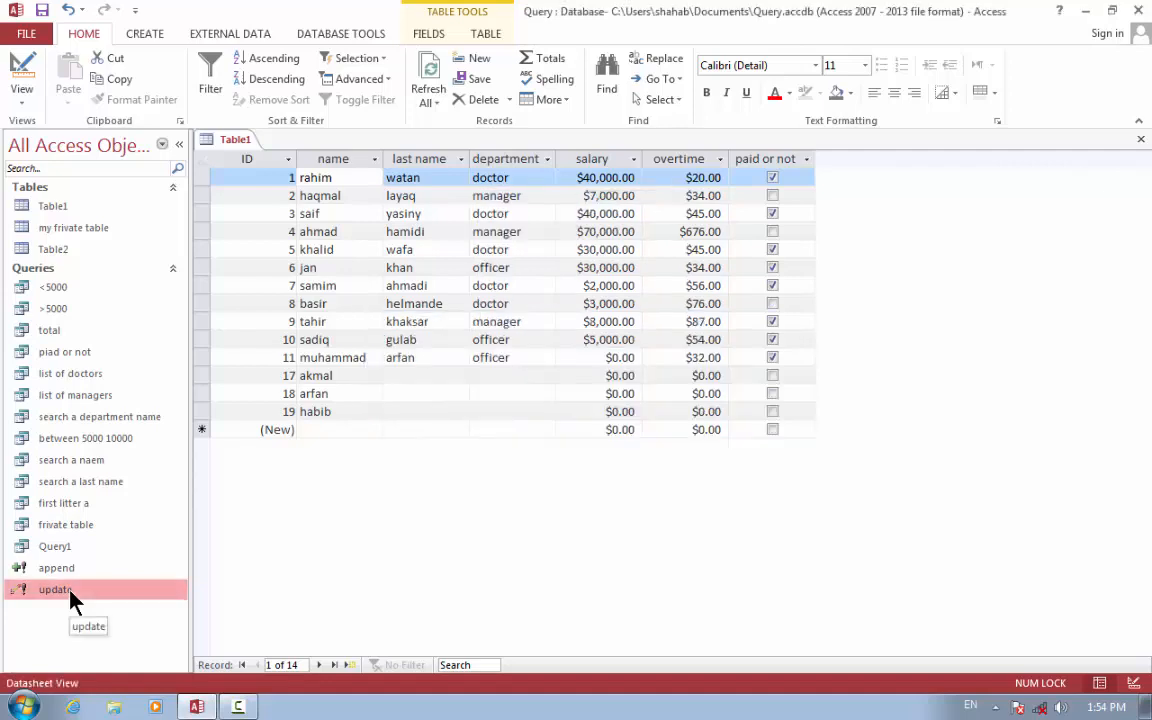
- Reopen Table1 and add a record below ID 19 with the same name as the first record
{"action": "key", "text": "ctrl+w"}
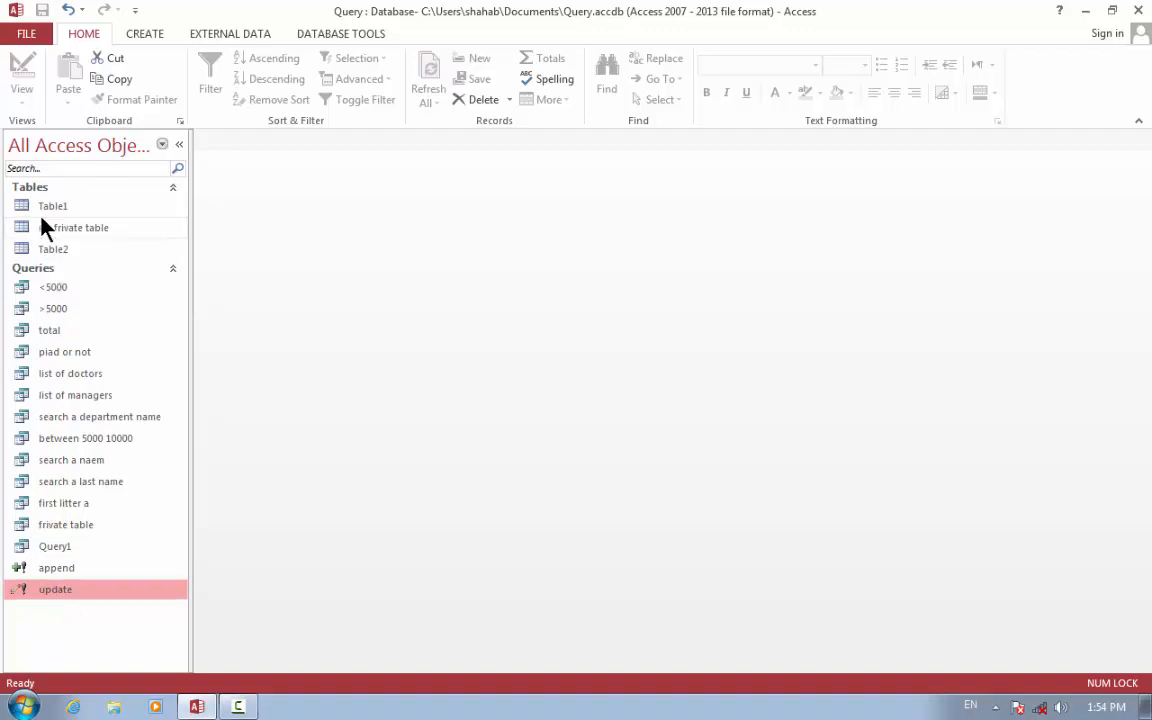
{"action": "double_click", "coordinate": [50, 206]}
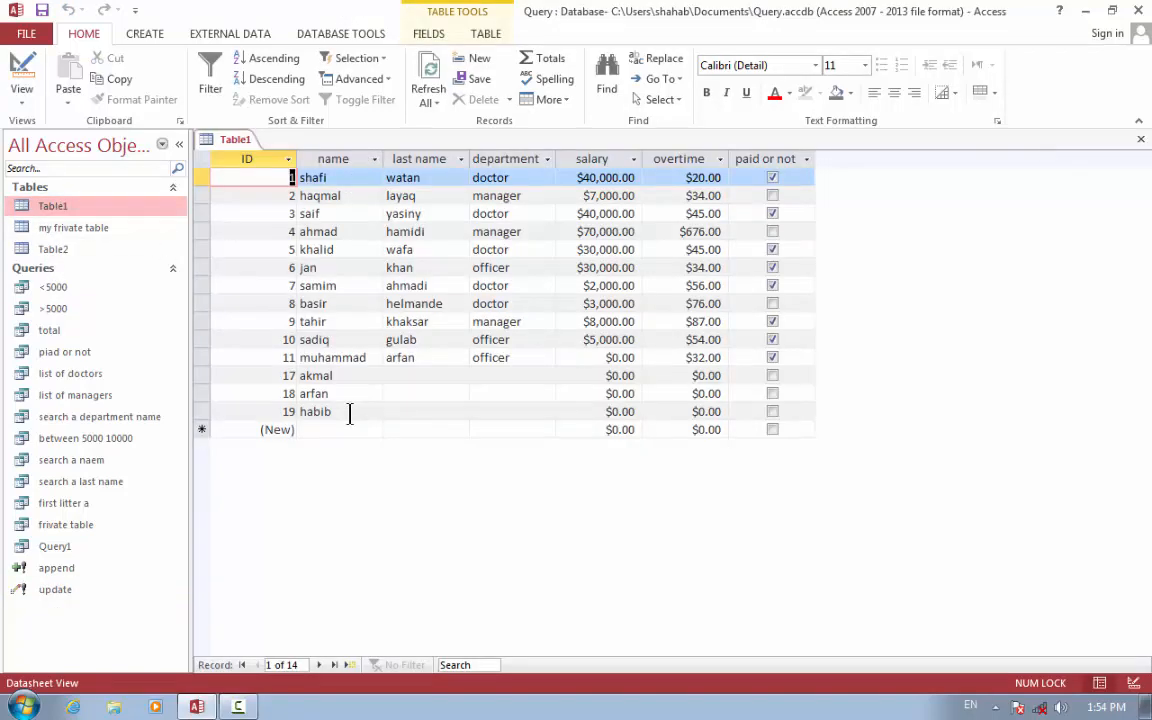
{"action": "left_click", "coordinate": [430, 412]}
{"action": "key", "text": "Tab"}
{"action": "key", "text": "Tab"}
{"action": "key", "text": "Tab"}
{"action": "key", "text": "Tab"}
{"action": "key", "text": "Tab"}
{"action": "key", "text": "Tab"}
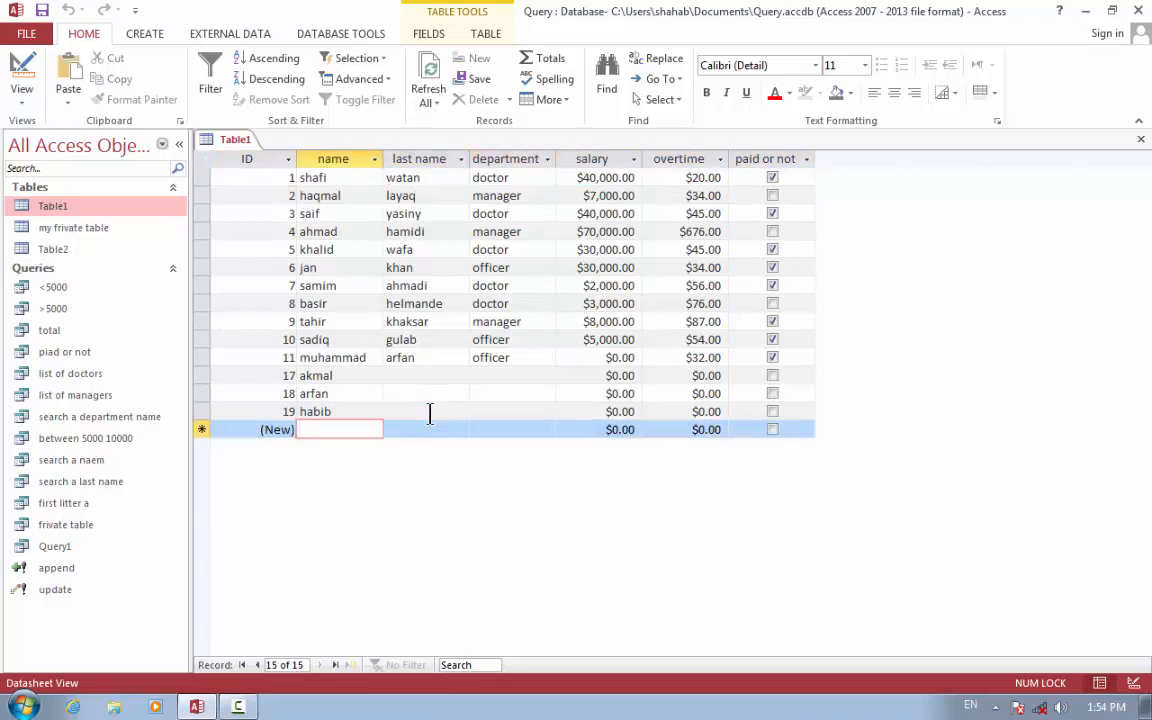
{"action": "type", "text": "shaf"}
{"action": "key", "text": "Tab"}
{"action": "key", "text": "Tab"}
{"action": "key", "text": "Tab"}
{"action": "key", "text": "Tab"}
{"action": "key", "text": "Tab"}
{"action": "key", "text": "Tab"}
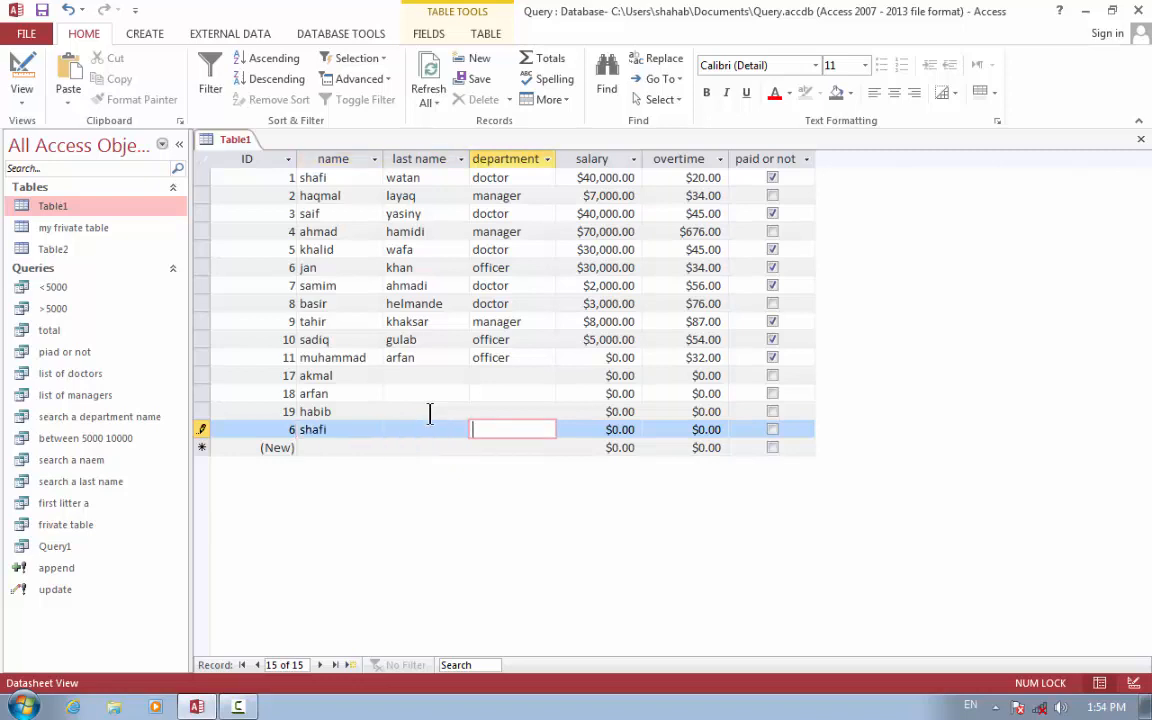
- Set the department of the record with ID 19 to manager
{"action": "left_click", "coordinate": [501, 408]}
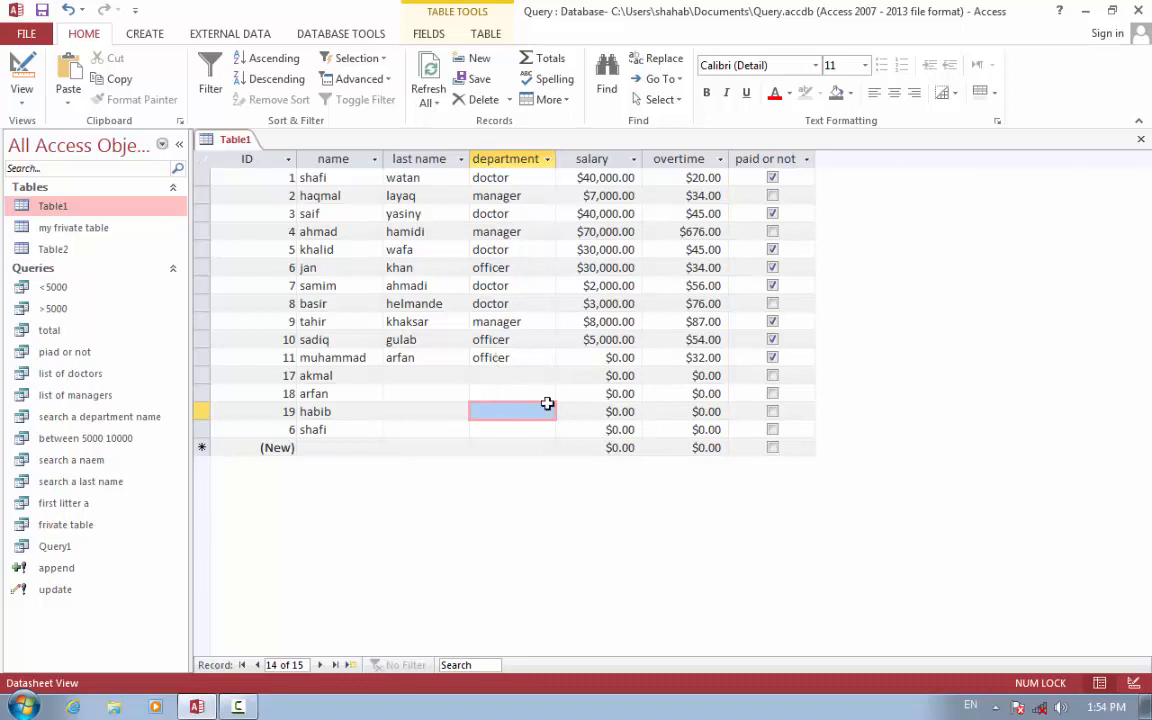
{"action": "type", "text": "manager"}
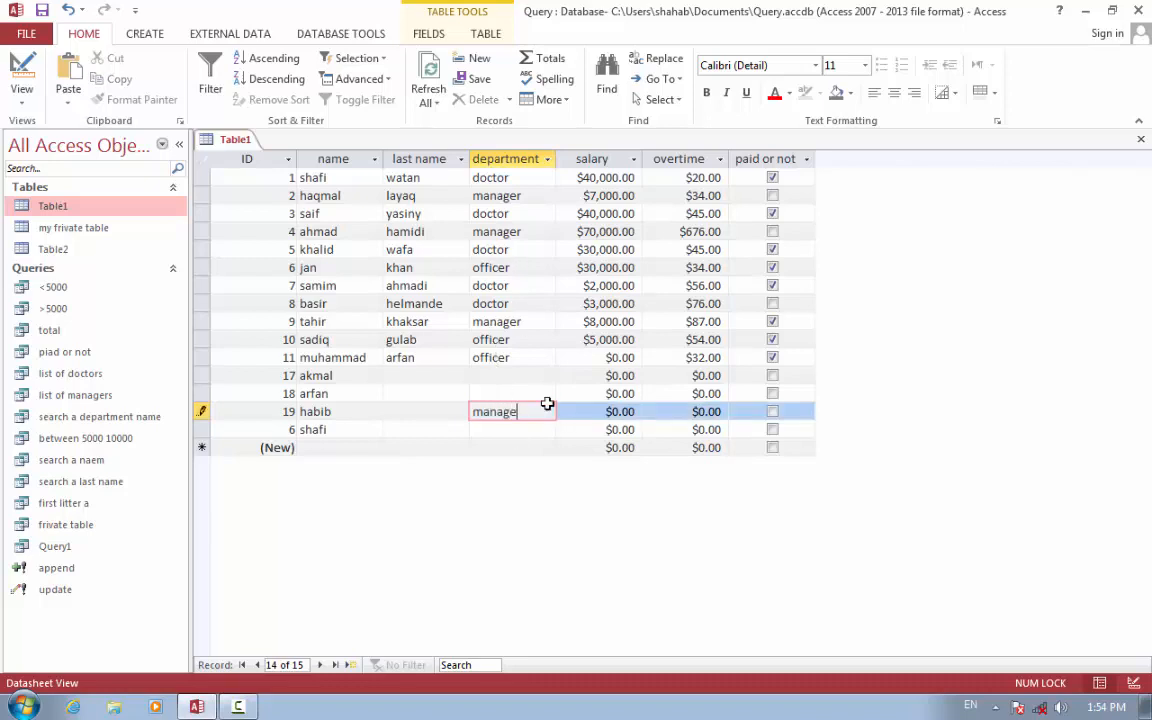
{"action": "key", "text": "Tab"}
{"action": "key", "text": "Tab"}
{"action": "key", "text": "Tab"}
{"action": "key", "text": "Tab"}
{"action": "key", "text": "Tab"}
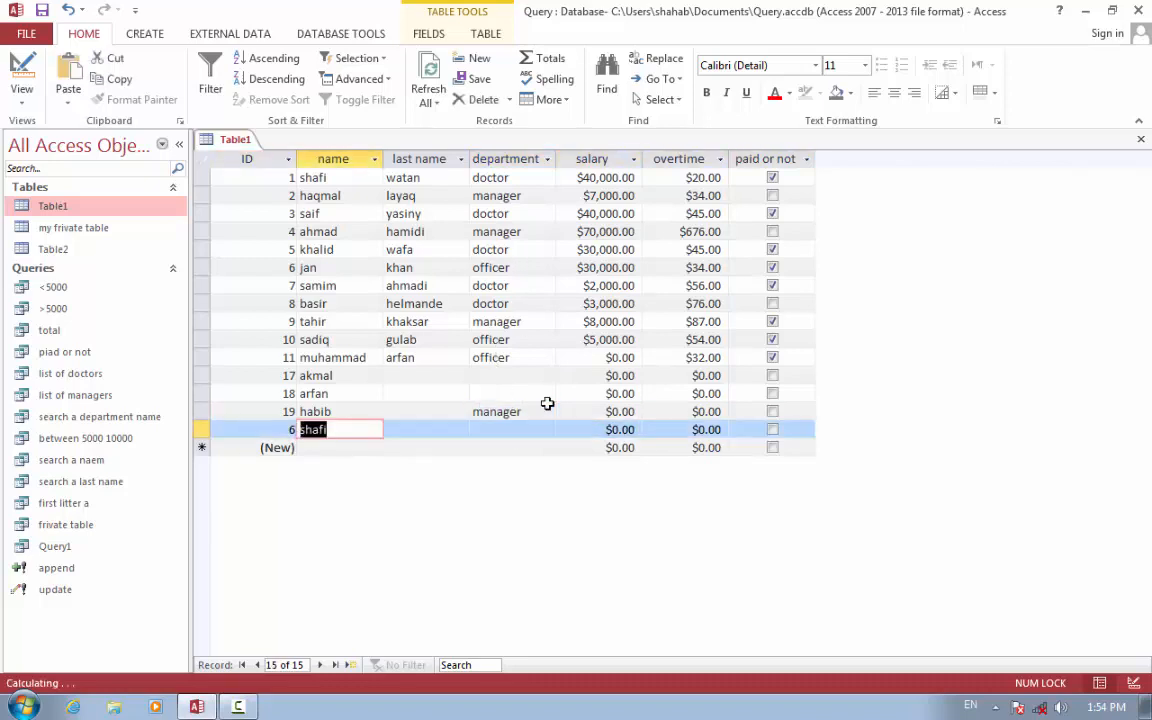
- Add another record at the end of Table1 with the first record's name and the department officer
{"action": "key", "text": "Tab"}
{"action": "key", "text": "Tab"}
{"action": "key", "text": "Tab"}
{"action": "key", "text": "Tab"}
{"action": "key", "text": "Tab"}
{"action": "key", "text": "Tab"}
{"action": "key", "text": "Tab"}
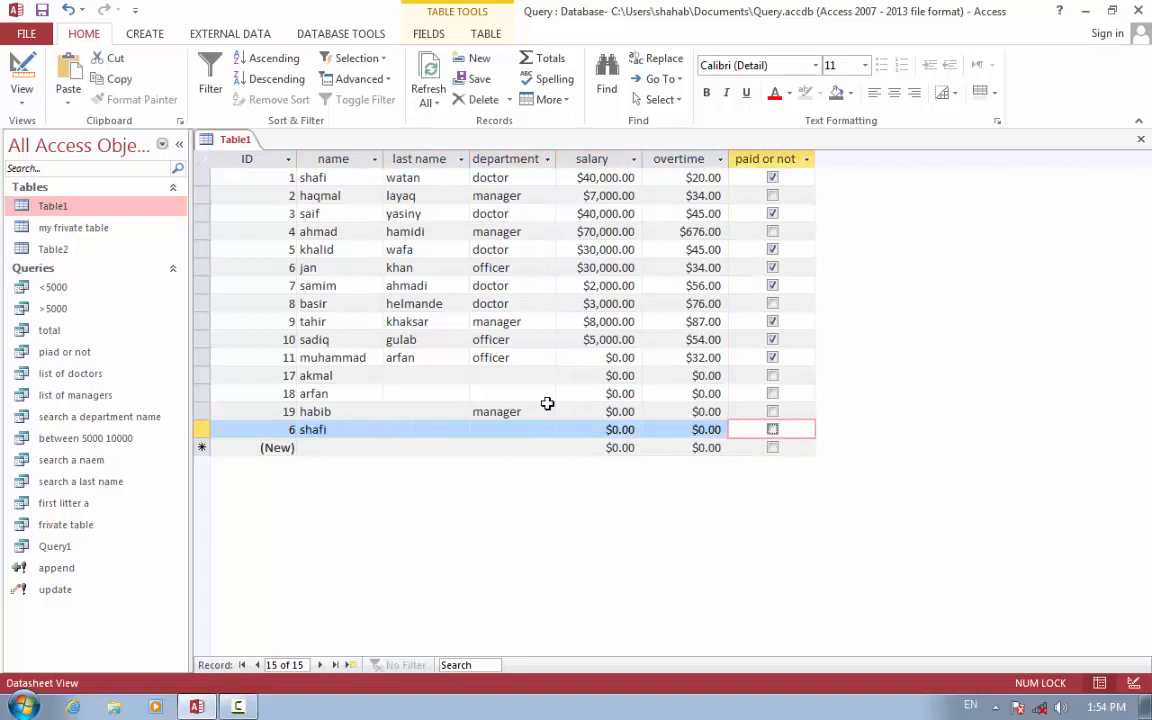
{"action": "type", "text": "shafi"}
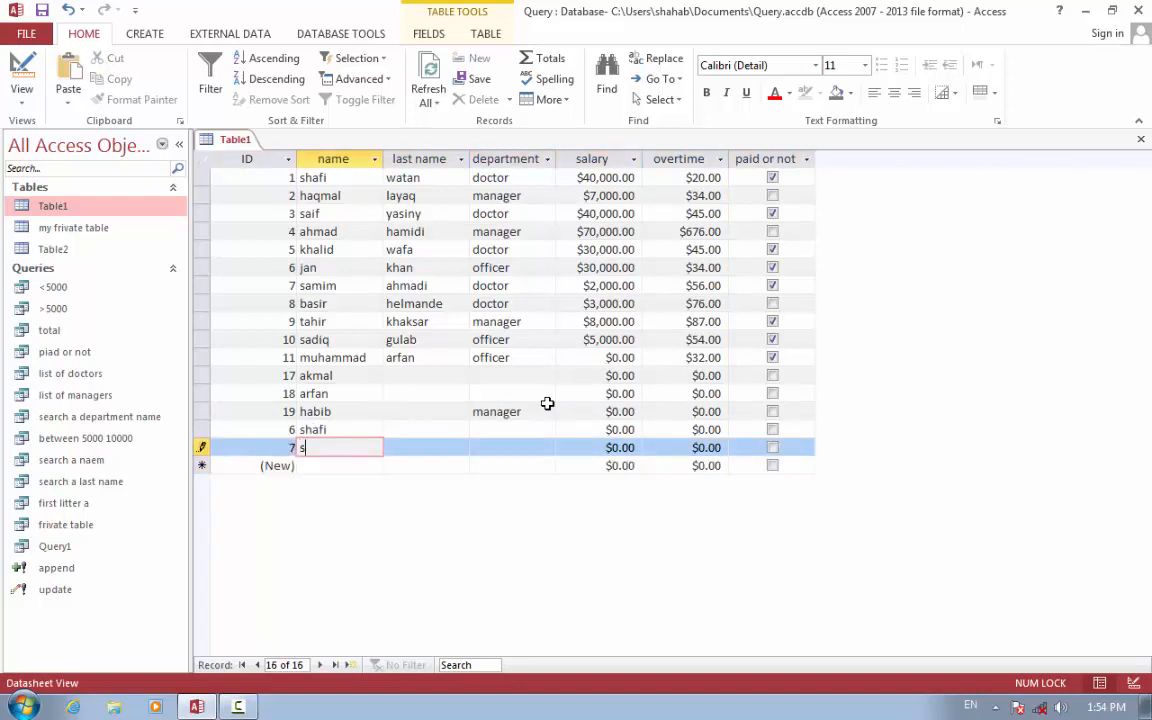
{"action": "key", "text": "Tab"}
{"action": "key", "text": "Tab"}
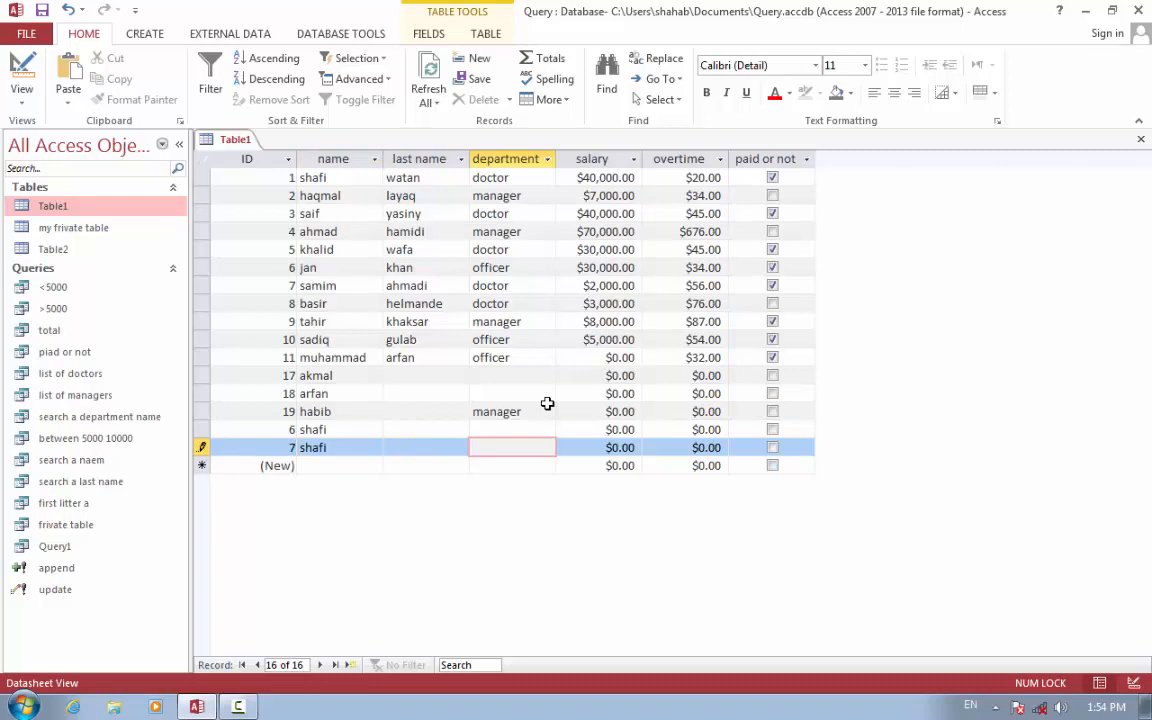
{"action": "type", "text": "officer"}
{"action": "key", "text": "Tab"}
{"action": "key", "text": "Tab"}
{"action": "key", "text": "Tab"}
{"action": "key", "text": "Tab"}
{"action": "key", "text": "Tab"}
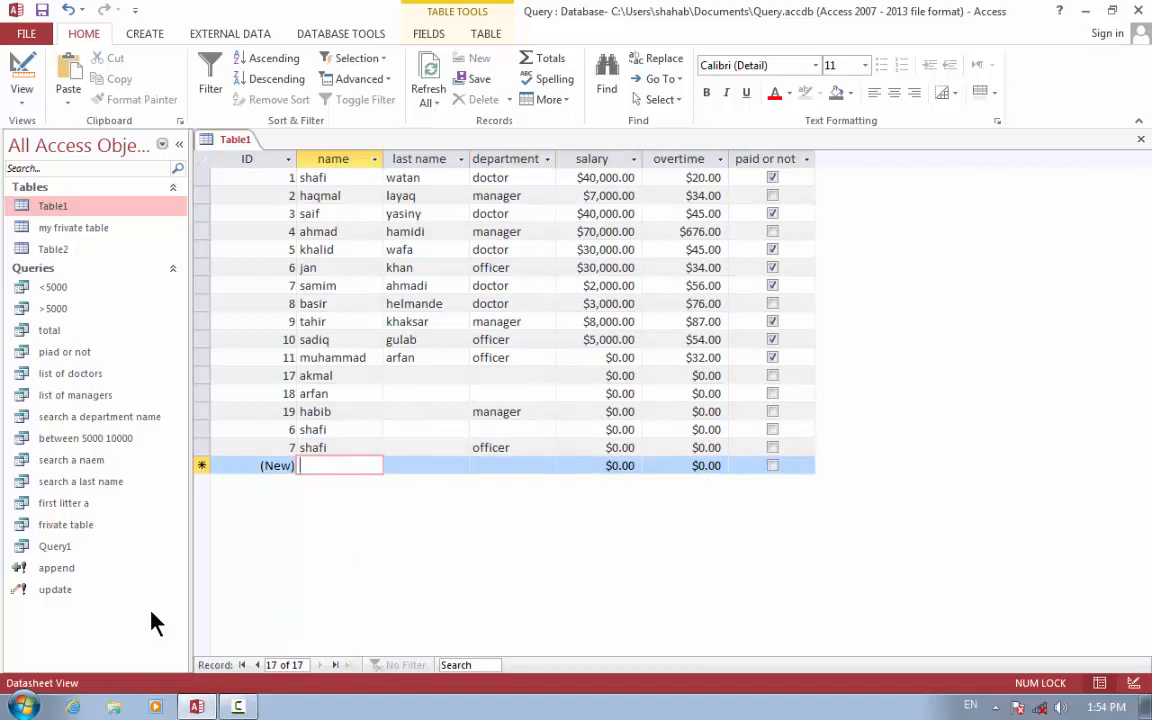
- Open the update query's design and add the department field to its grid
{"action": "left_click", "coordinate": [60, 594]}
{"action": "right_click", "coordinate": [60, 591]}
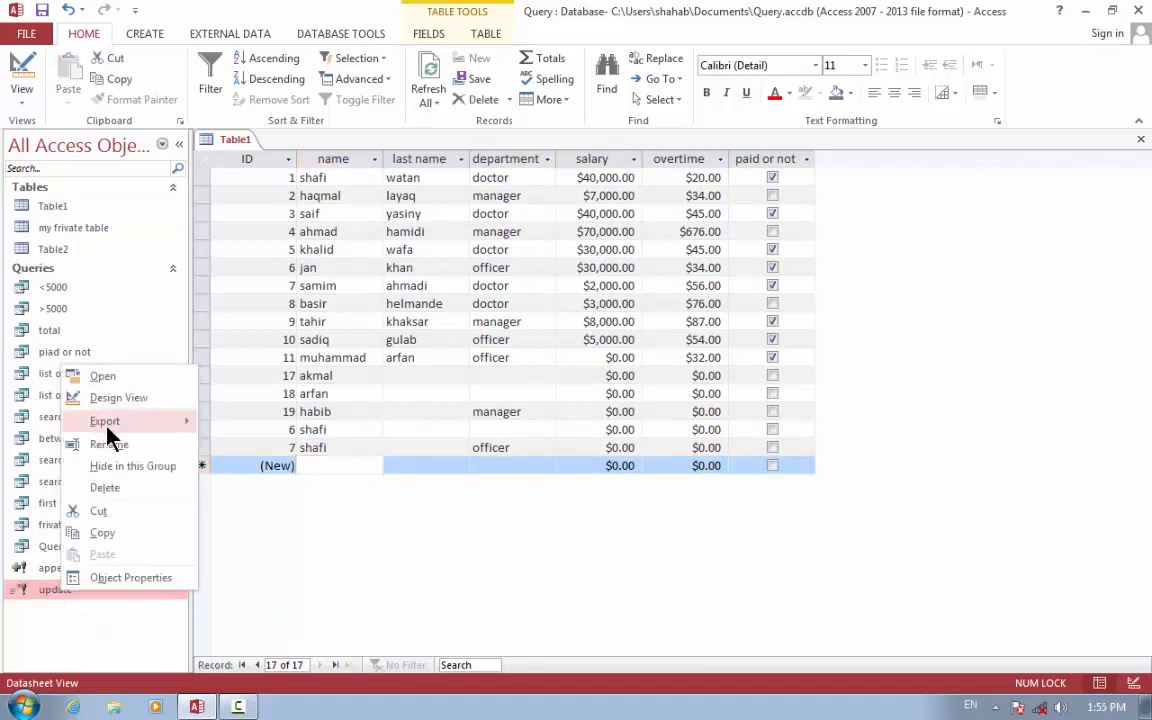
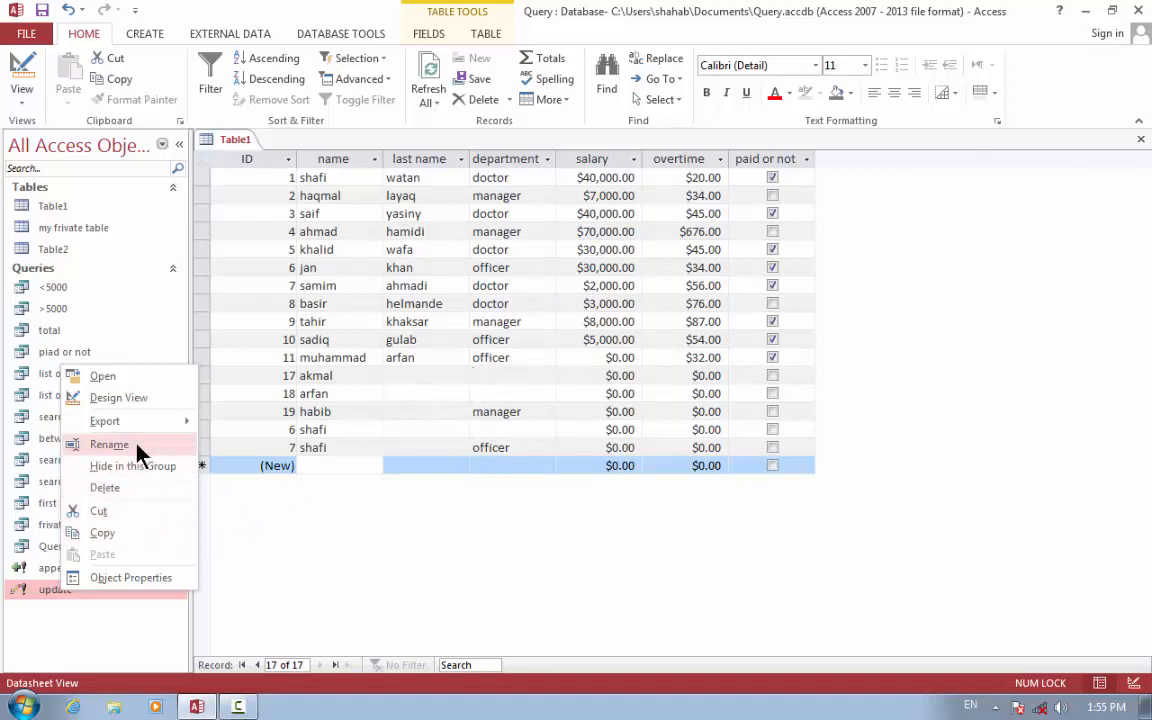
{"action": "left_click", "coordinate": [124, 401]}
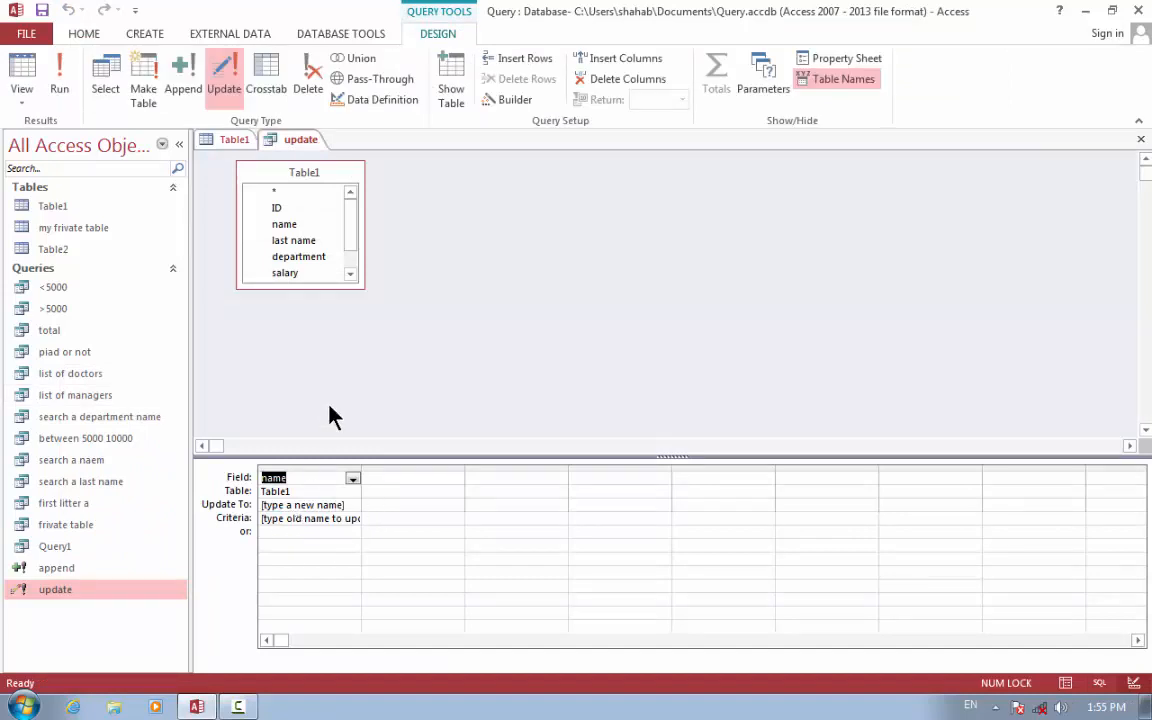
{"action": "left_click_drag", "start_coordinate": [300, 258], "coordinate": [411, 496]}
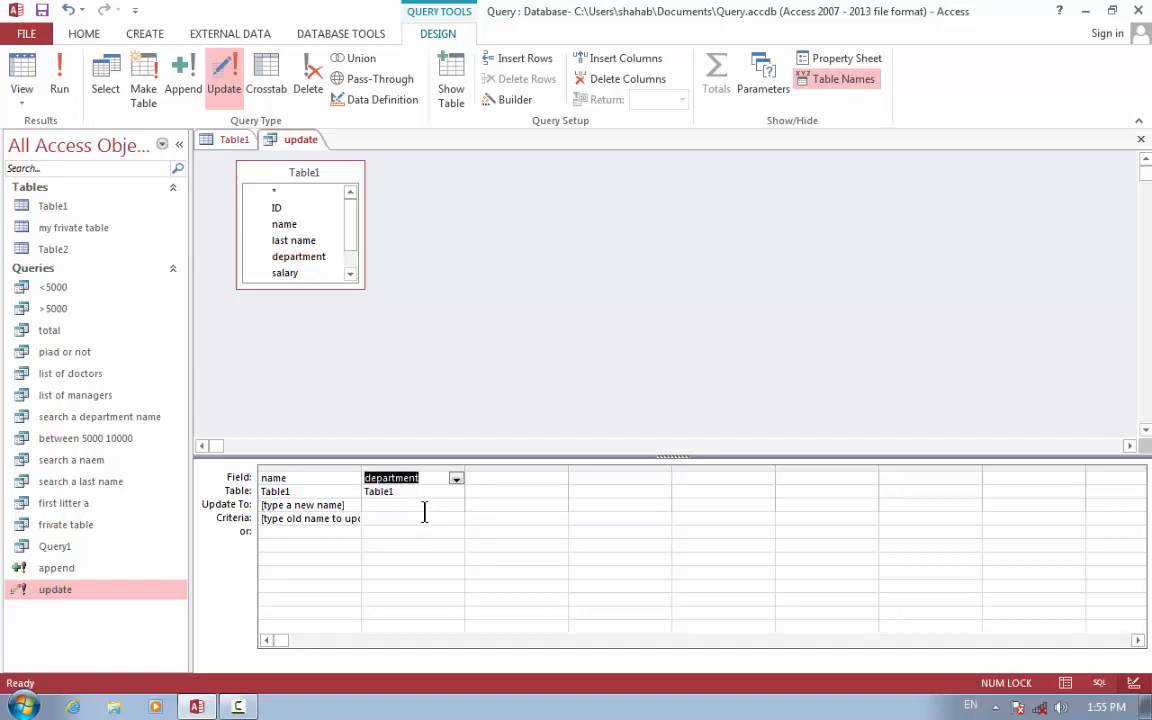
- Set the department field's Update To value to [type new department]
{"action": "left_click", "coordinate": [378, 505]}
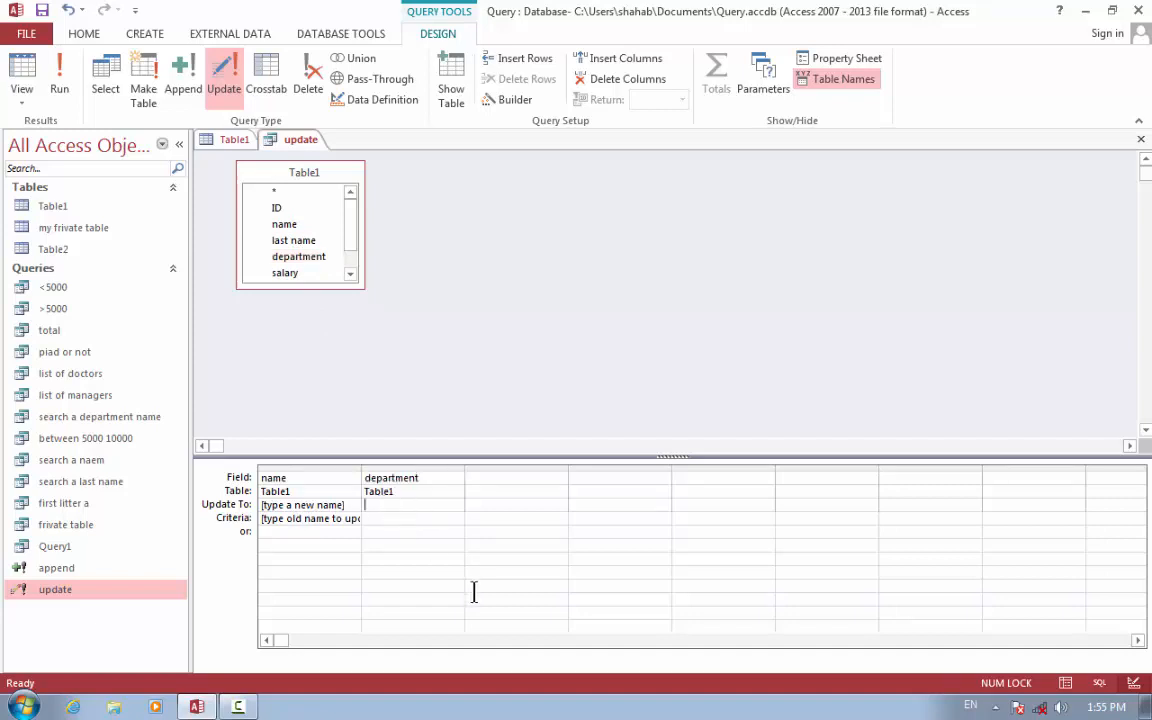
{"action": "type", "text": "[ty"}
{"action": "key", "text": "Escape"}
{"action": "type", "text": "pe new department]"}
- Try to set the department field's criteria to [type old departmenr] and close the update query with its changes saved
{"action": "left_click", "coordinate": [427, 518]}
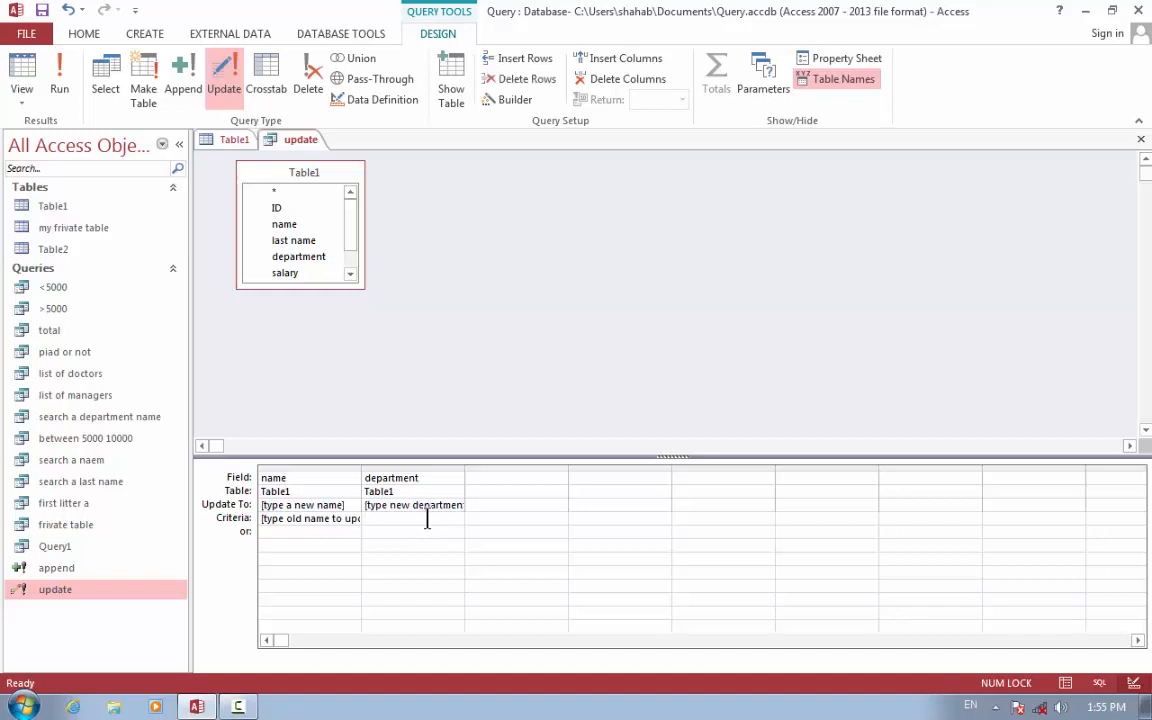
{"action": "type", "text": "type old department]"}
{"action": "key", "text": "shift+Tab"}
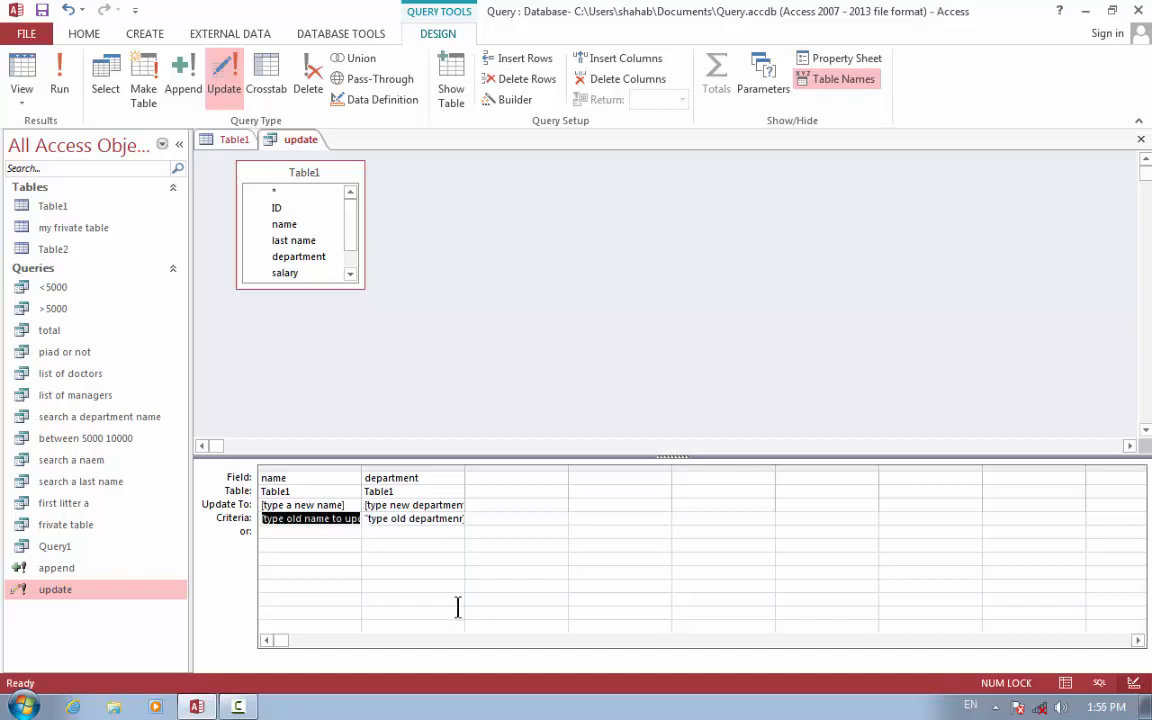
{"action": "left_click", "coordinate": [367, 521]}
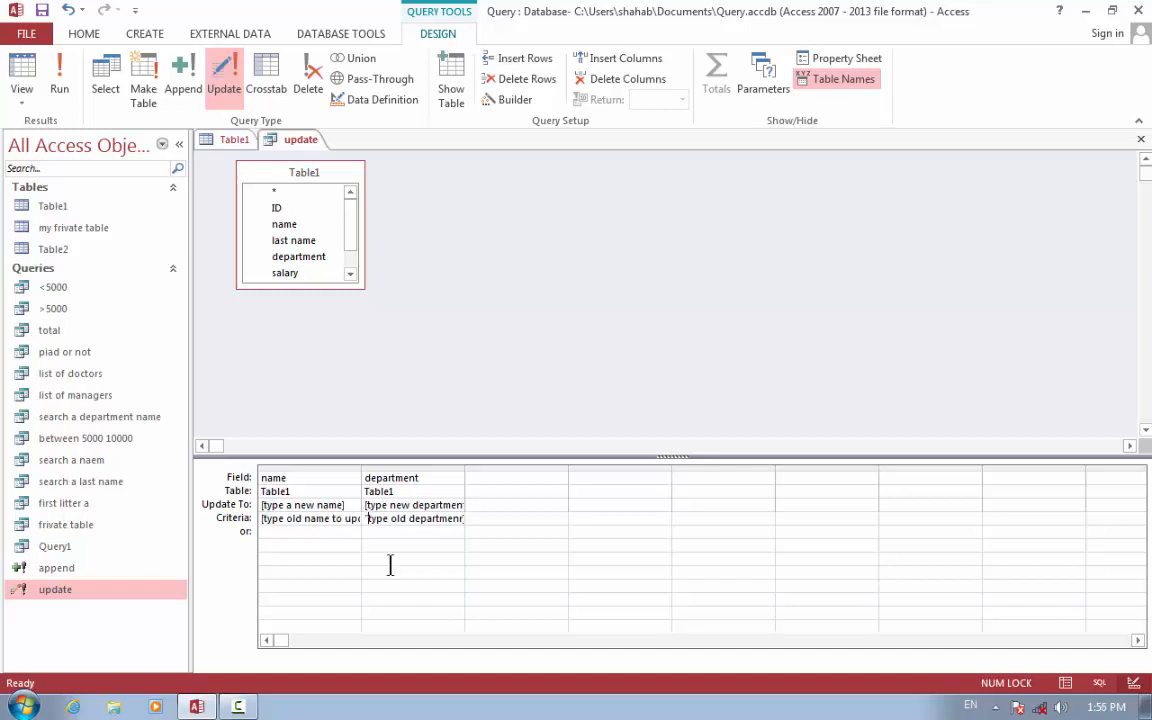
{"action": "key", "text": "Delete"}
{"action": "key", "text": "ctrl+w"}
{"action": "key", "text": "Return"}
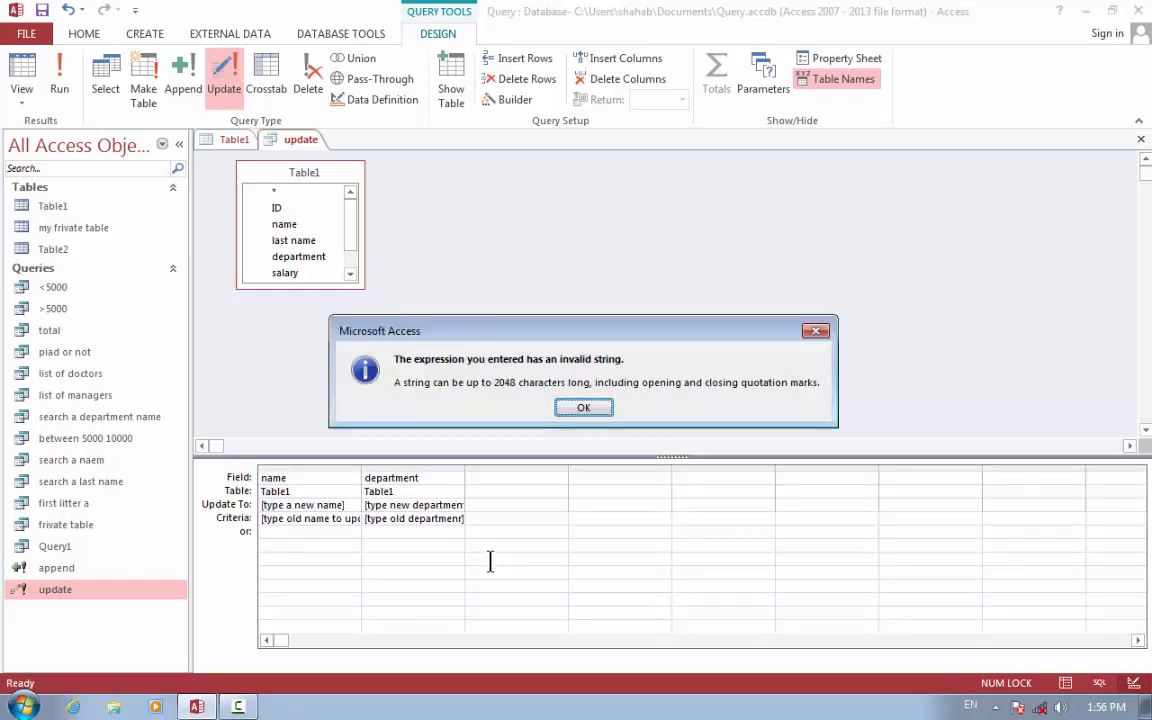
{"action": "key", "text": "Return"}
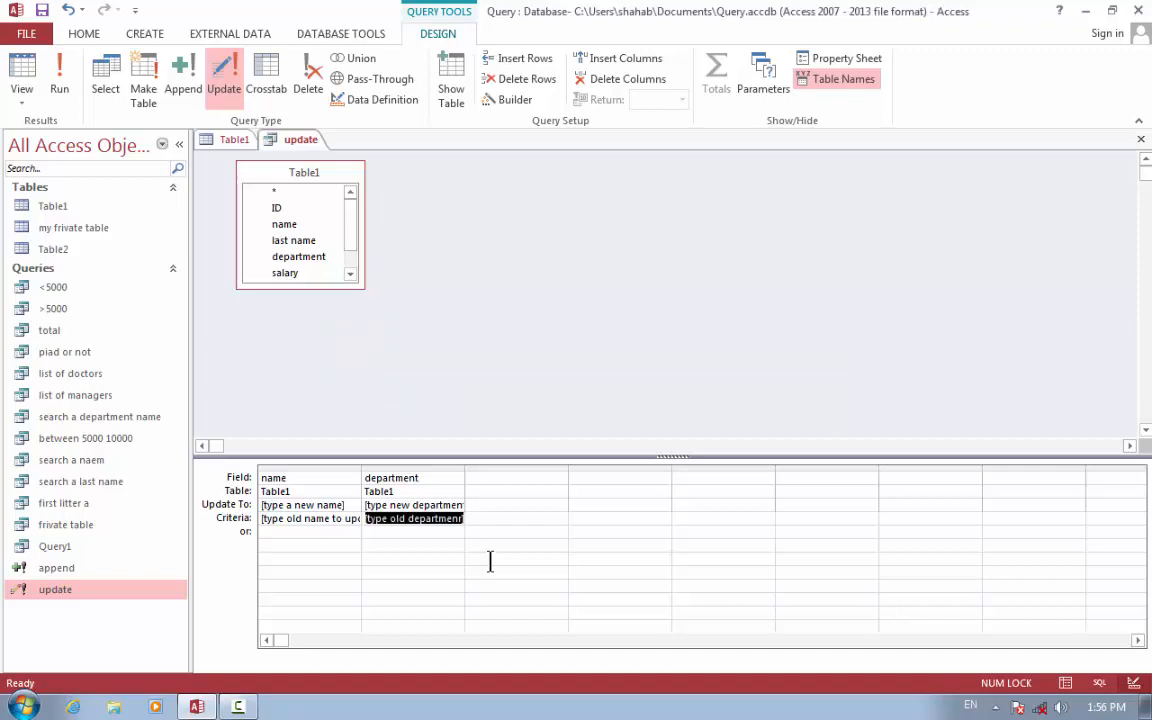
- Set the department field's criteria to [type old department] and close the update query with its changes saved
{"action": "type", "text": "\""}
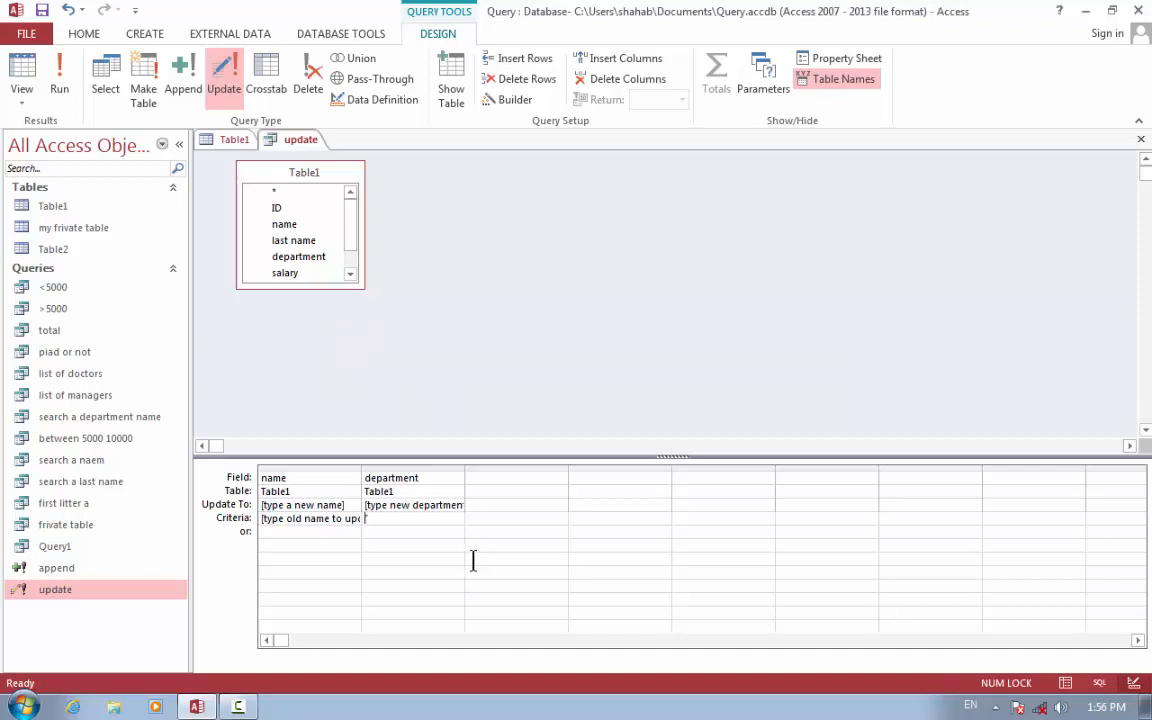
{"action": "left_click", "coordinate": [401, 523]}
{"action": "key", "text": "BackSpace"}
{"action": "type", "text": "[type old department"}
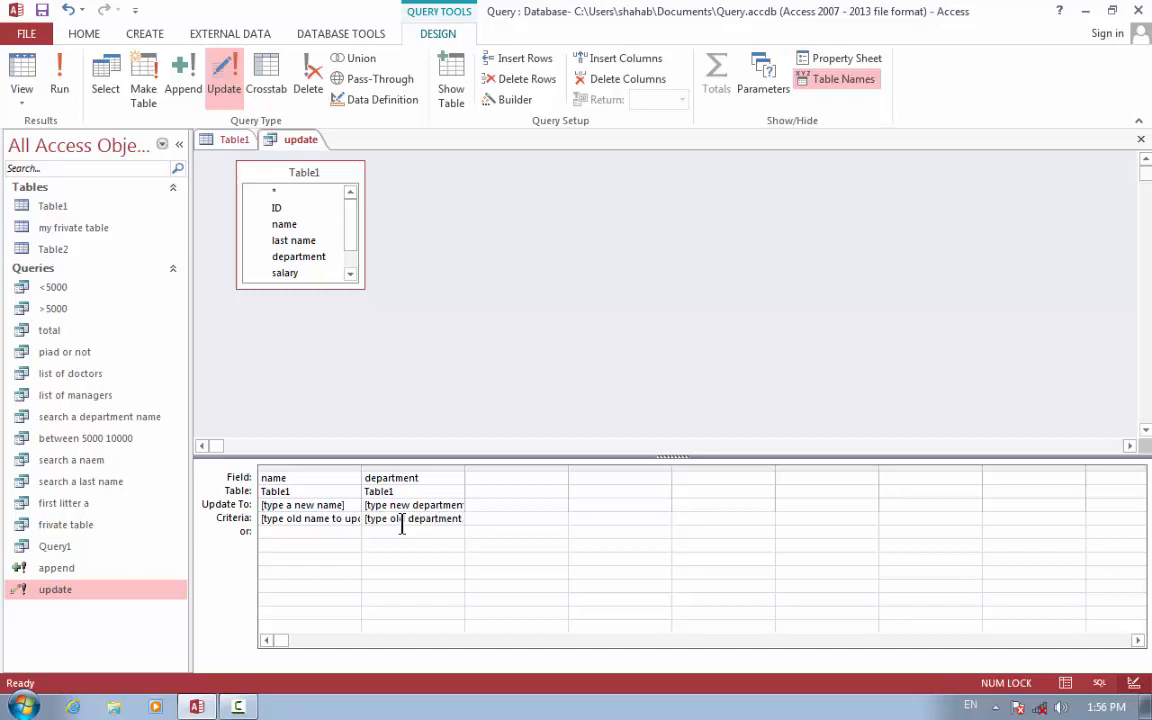
{"action": "type", "text": "]"}
{"action": "key", "text": "ctrl+w"}
{"action": "key", "text": "Return"}
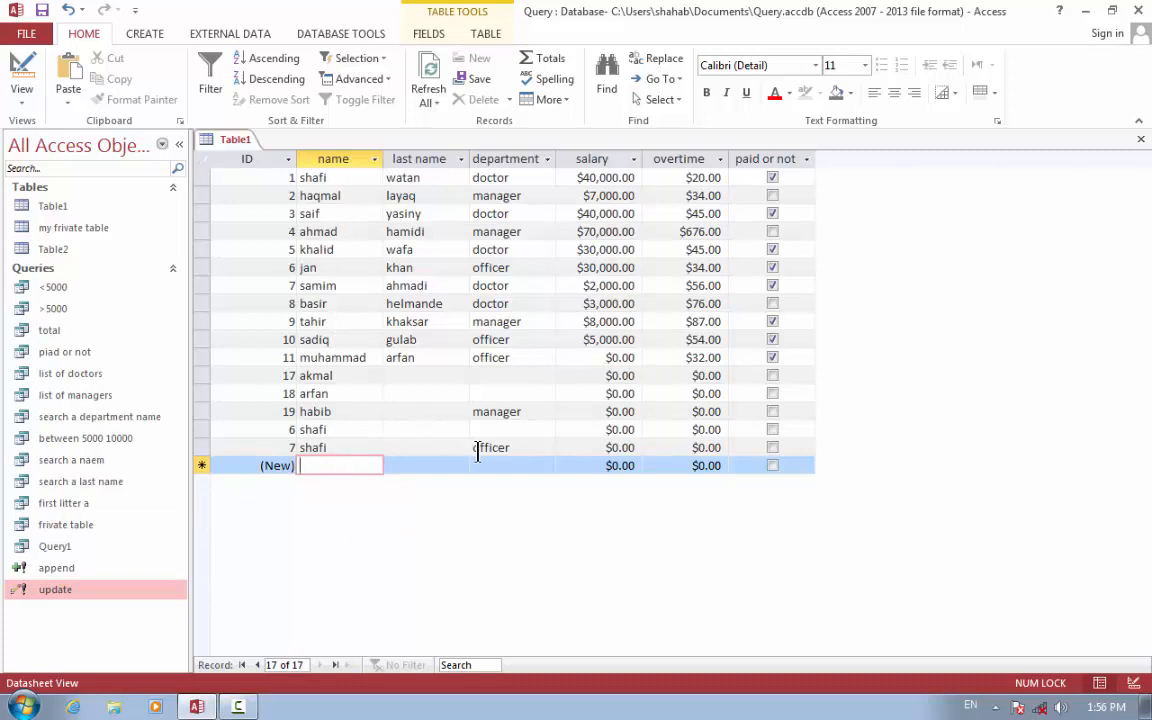
- Run the update query, entering a new first name and cooker as the new department
{"action": "left_click", "coordinate": [524, 446]}
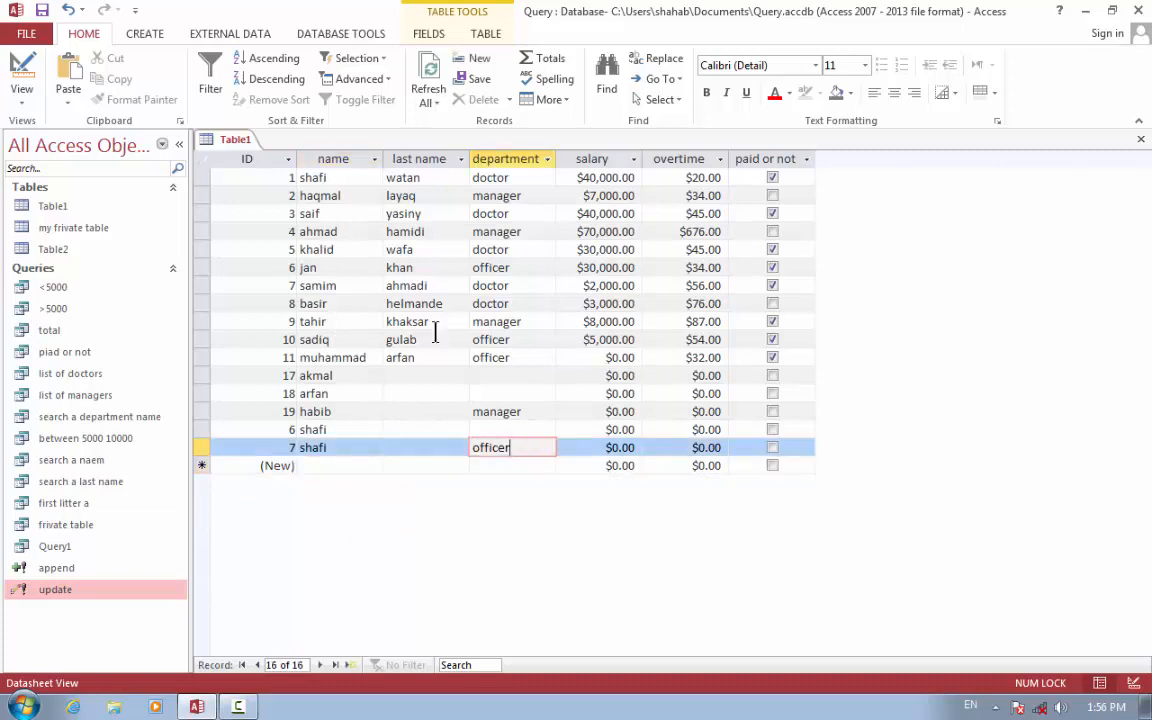
{"action": "double_click", "coordinate": [90, 591]}
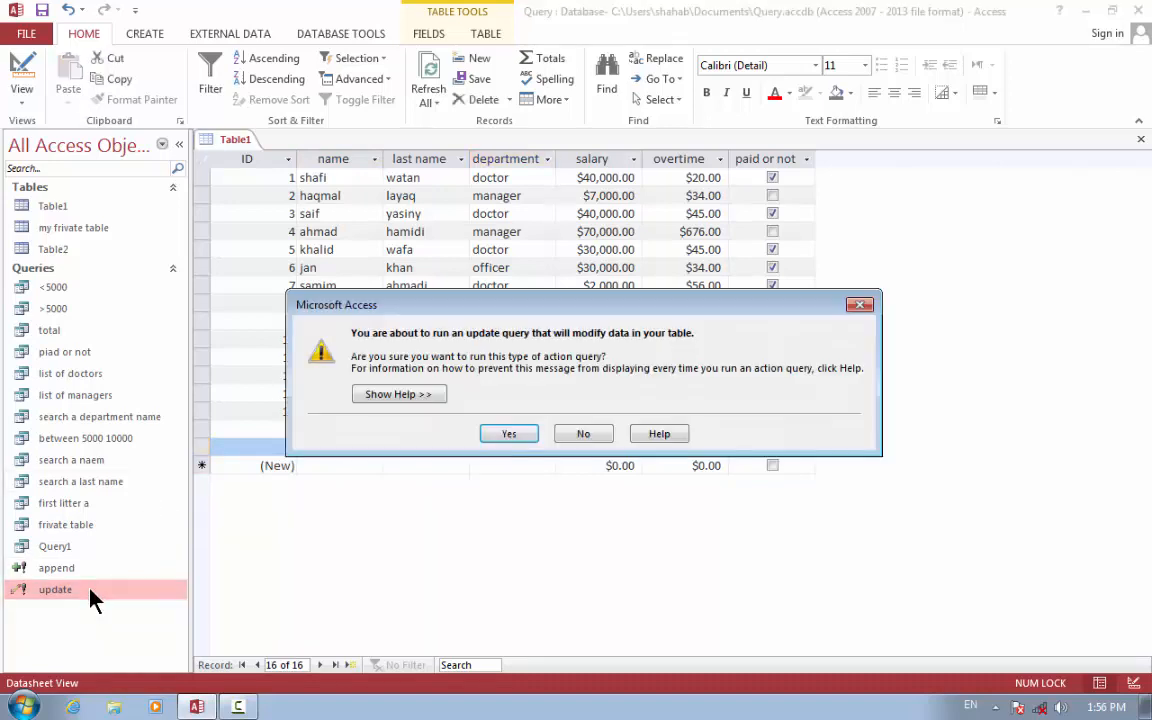
{"action": "left_click", "coordinate": [512, 434]}
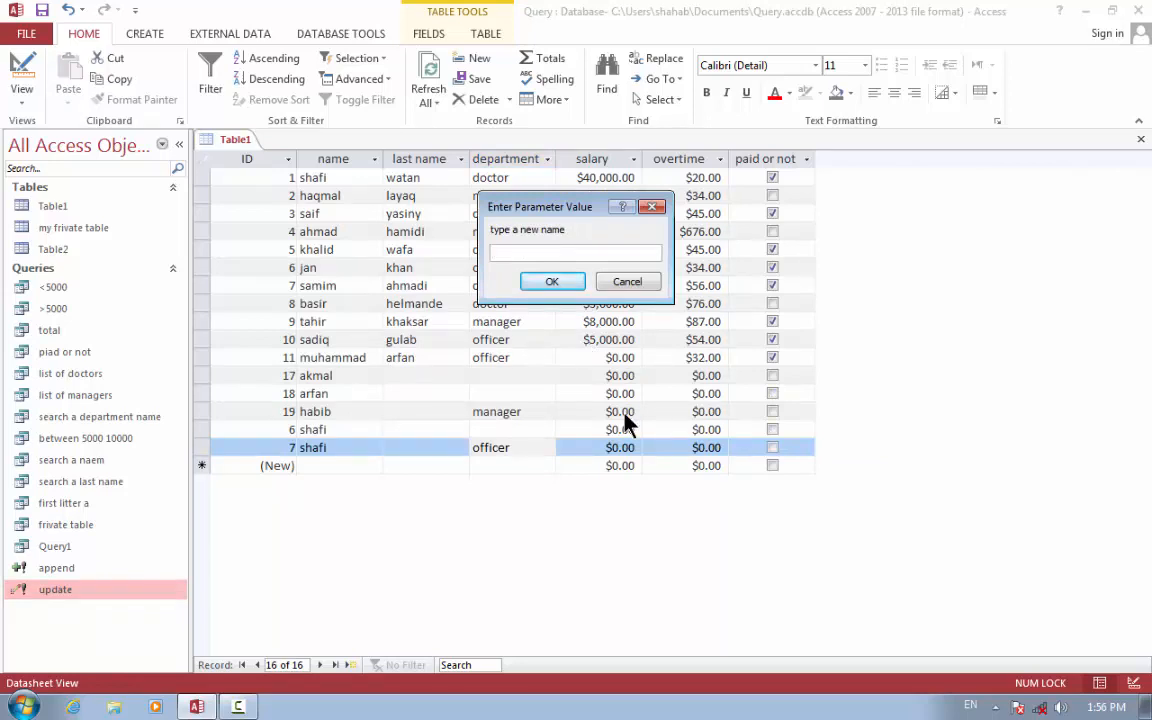
{"action": "type", "text": "rahim"}
{"action": "key", "text": "Return"}
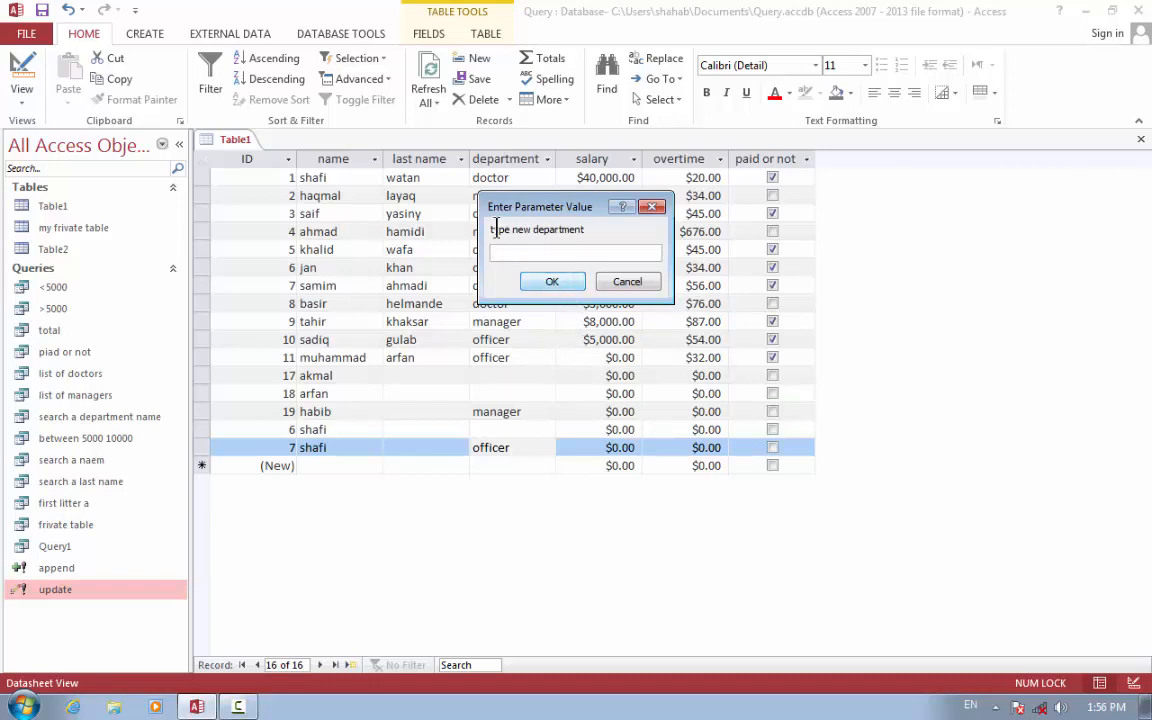
{"action": "type", "text": "cooker"}
{"action": "key", "text": "Return"}
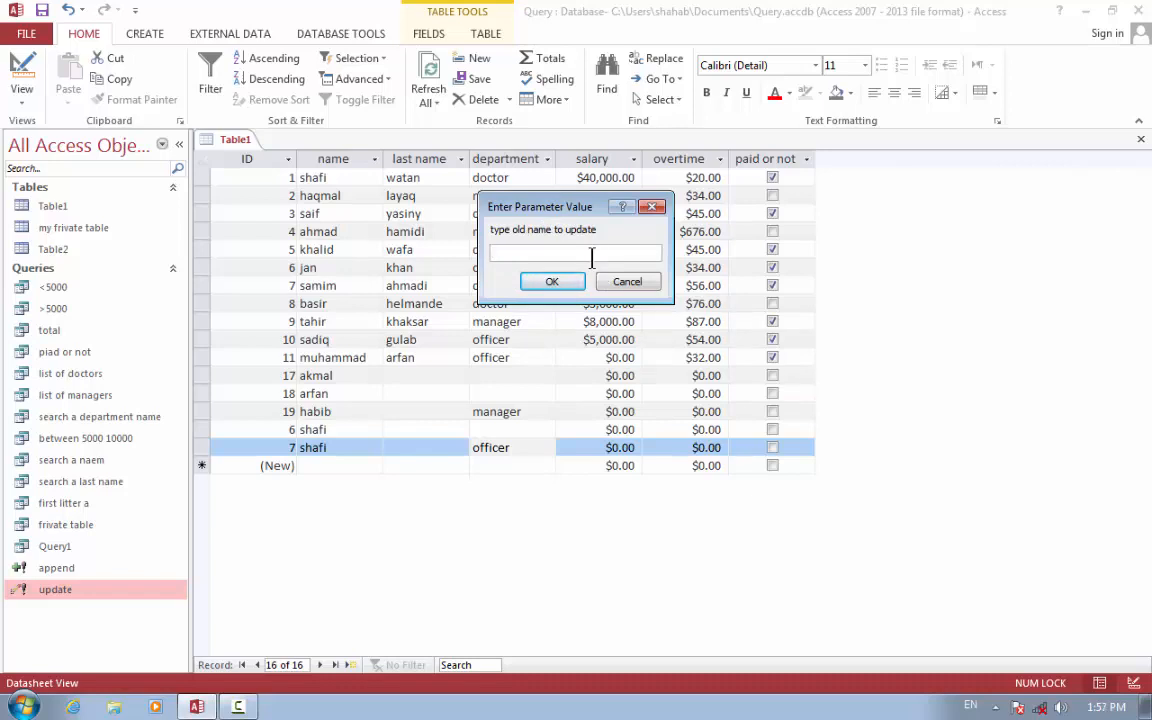
- Enter the last record's existing name as the old name and officer as the old department, and confirm the update
{"action": "type", "text": "shafi"}
{"action": "key", "text": "Return"}
{"action": "left_click_drag", "start_coordinate": [563, 205], "coordinate": [585, 256]}
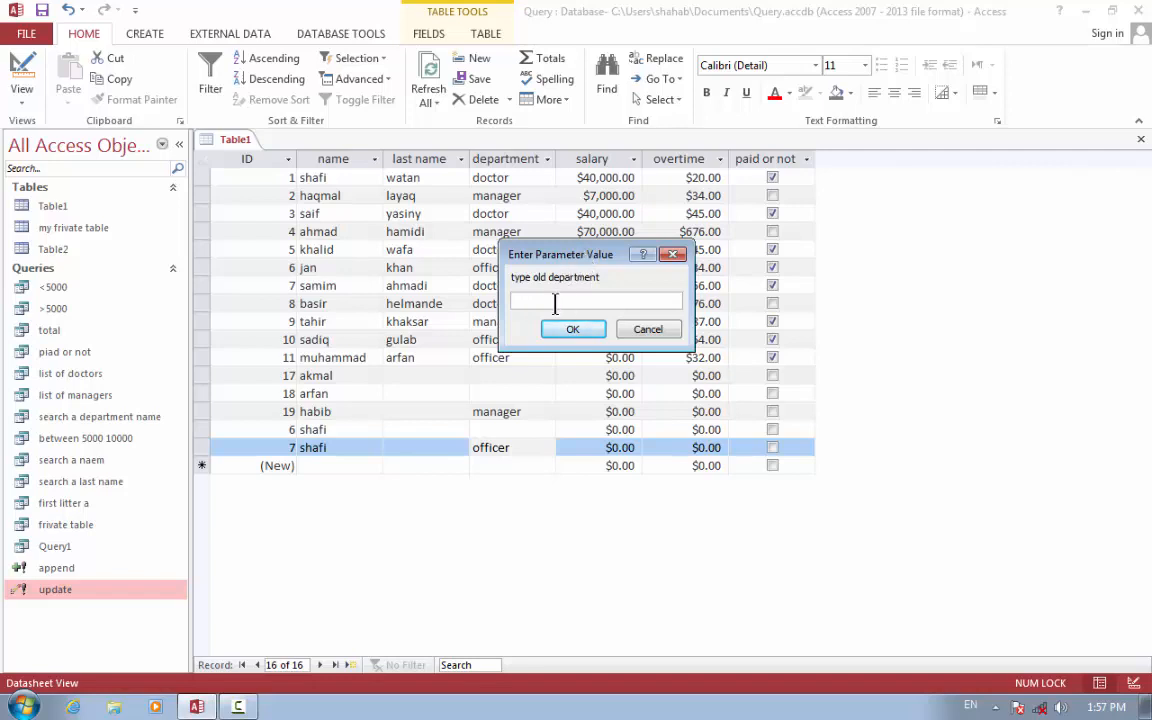
{"action": "type", "text": "officer"}
{"action": "key", "text": "Return"}
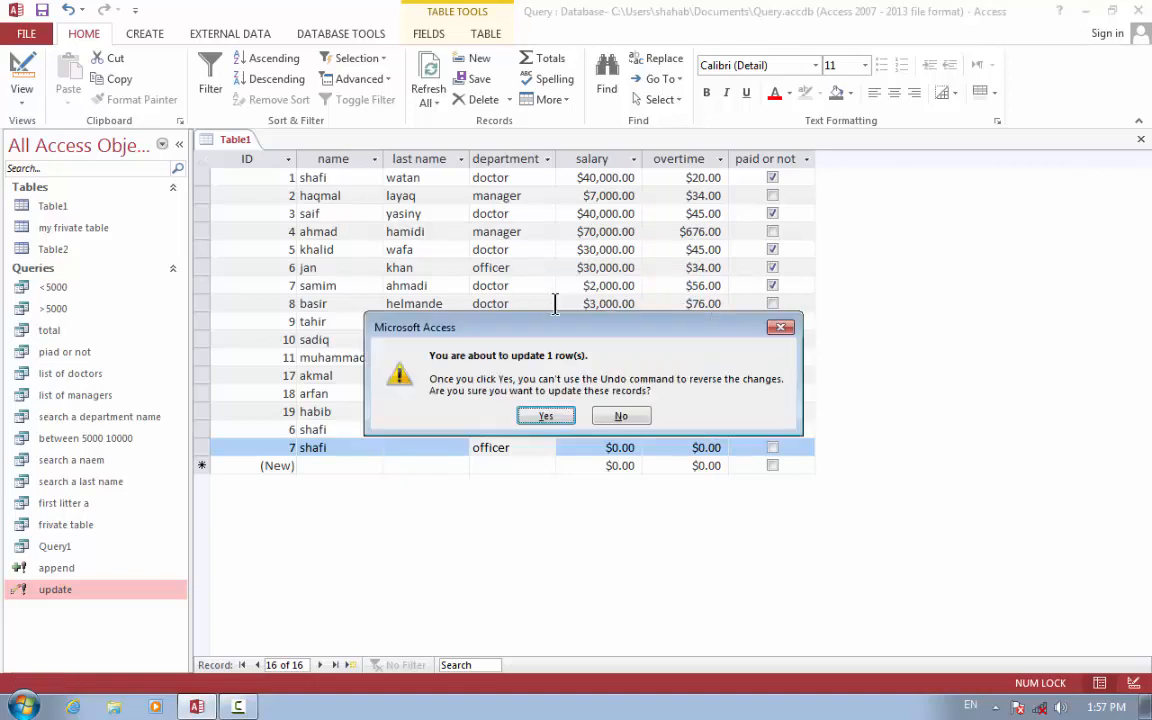
{"action": "key", "text": "Return"}
- Close and reopen Table1 to check the name and department of the last record
{"action": "key", "text": "ctrl+w"}
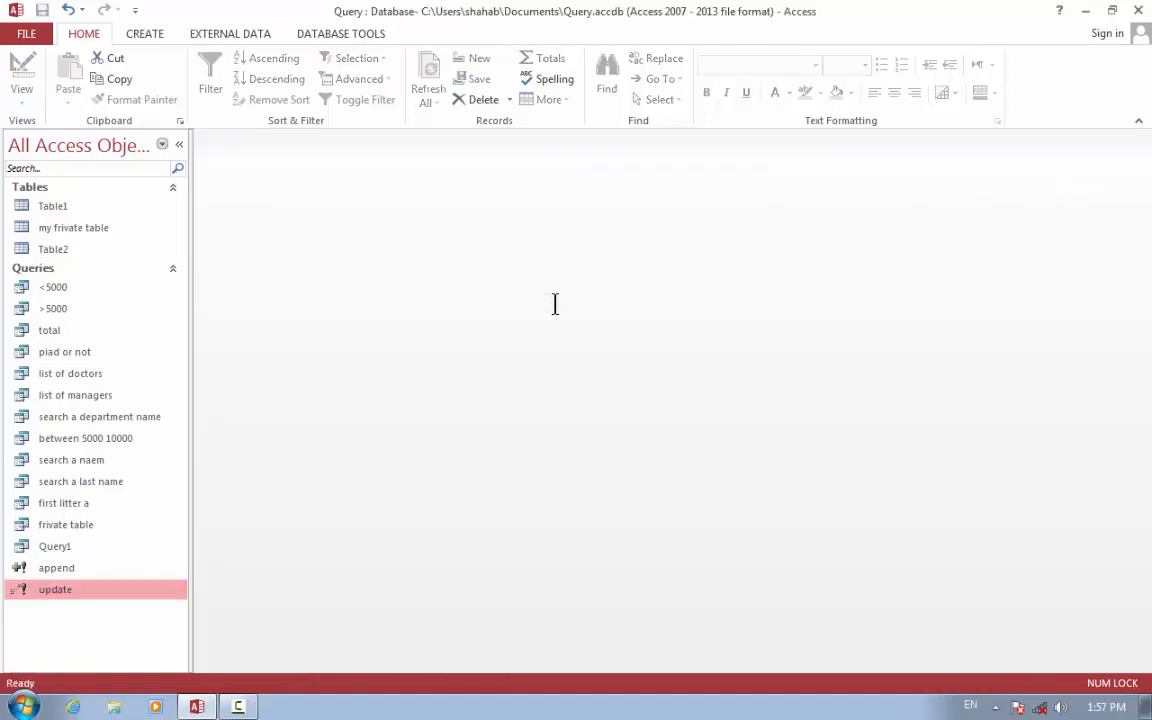
{"action": "double_click", "coordinate": [44, 209]}
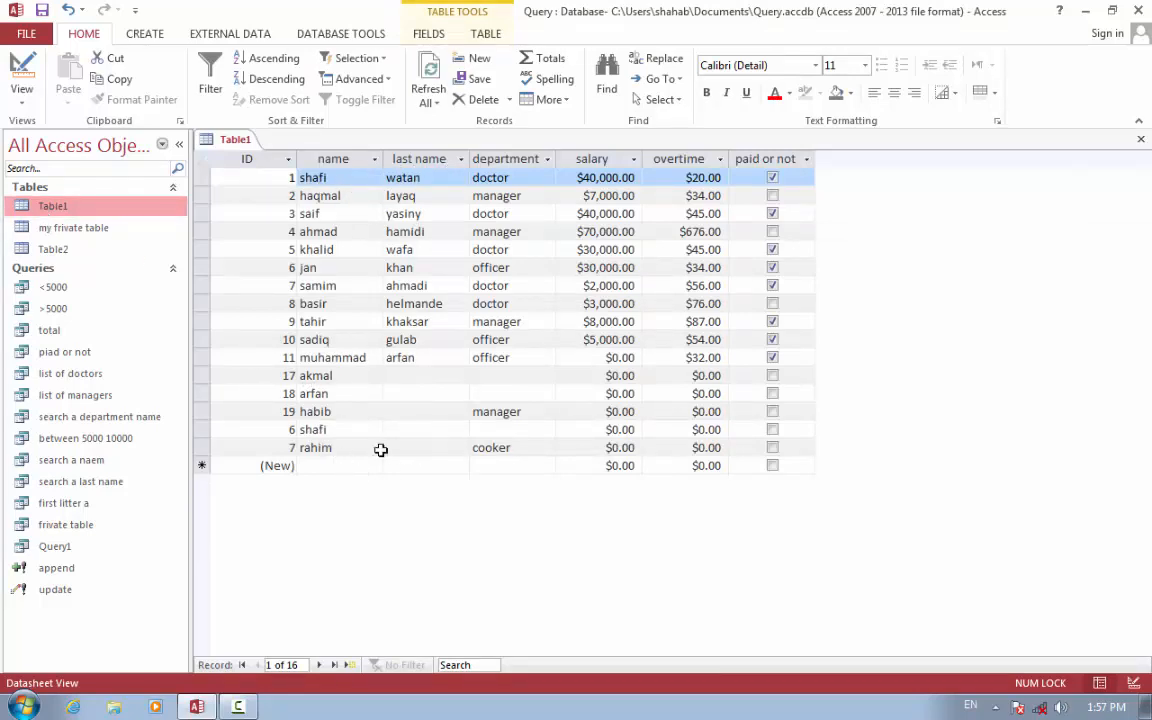
{"action": "left_click", "coordinate": [479, 448]}
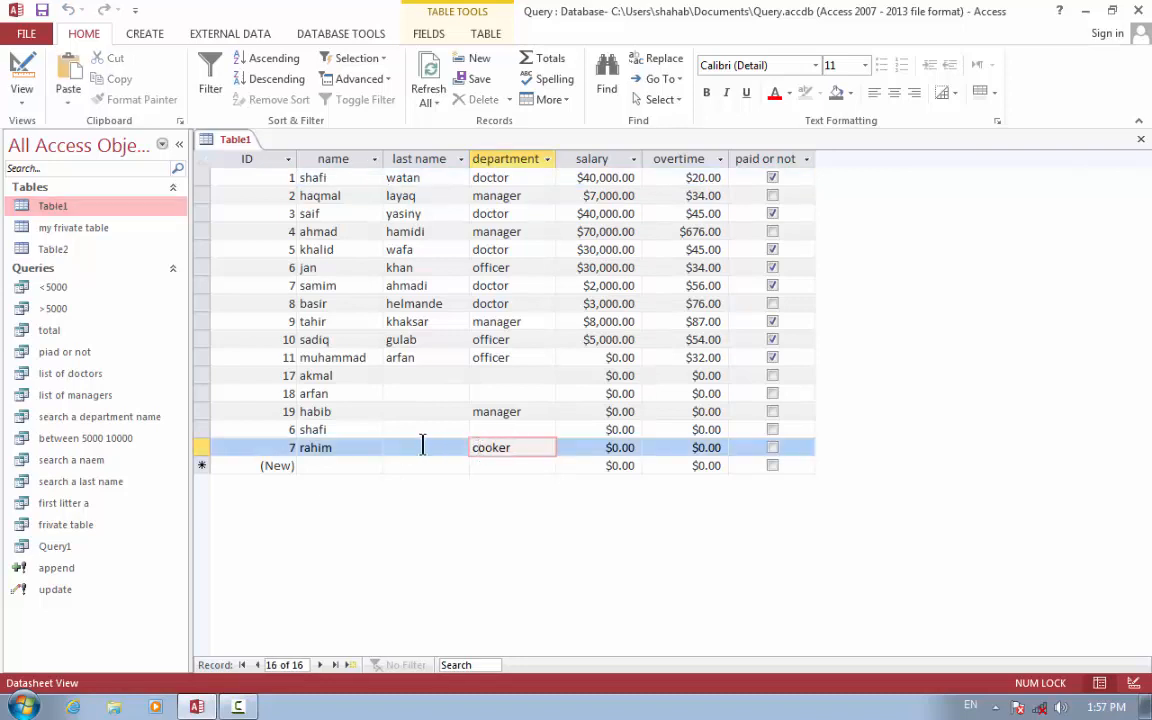
{"action": "left_click", "coordinate": [306, 448]}
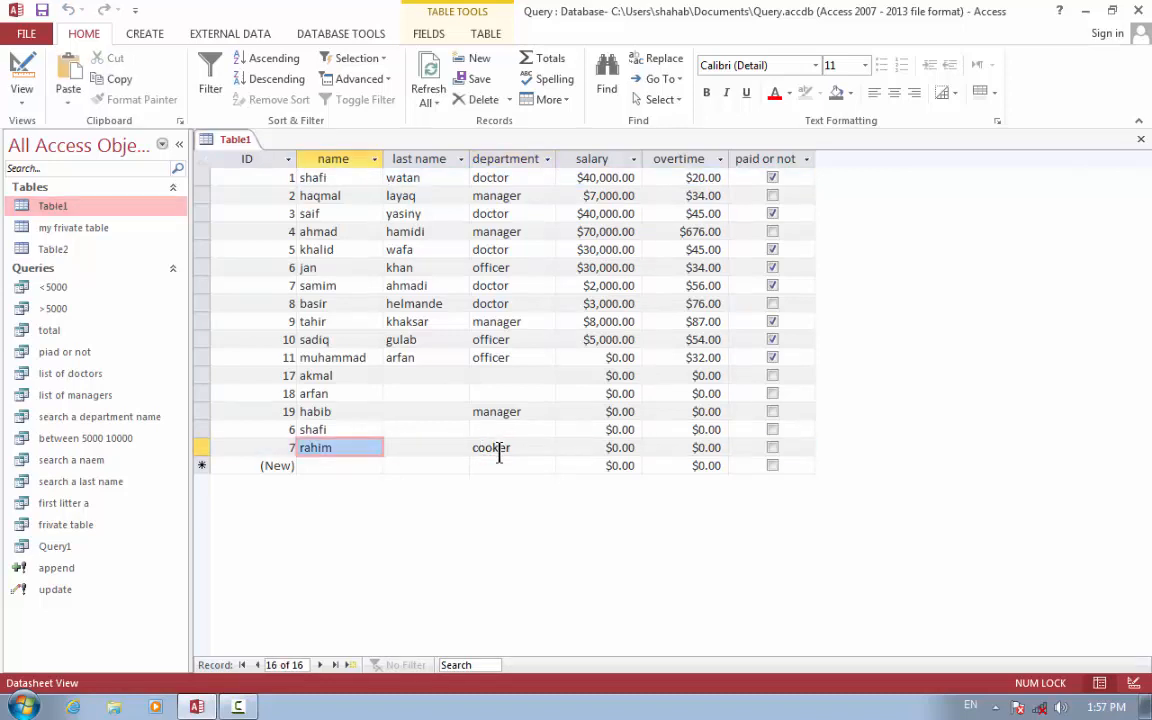